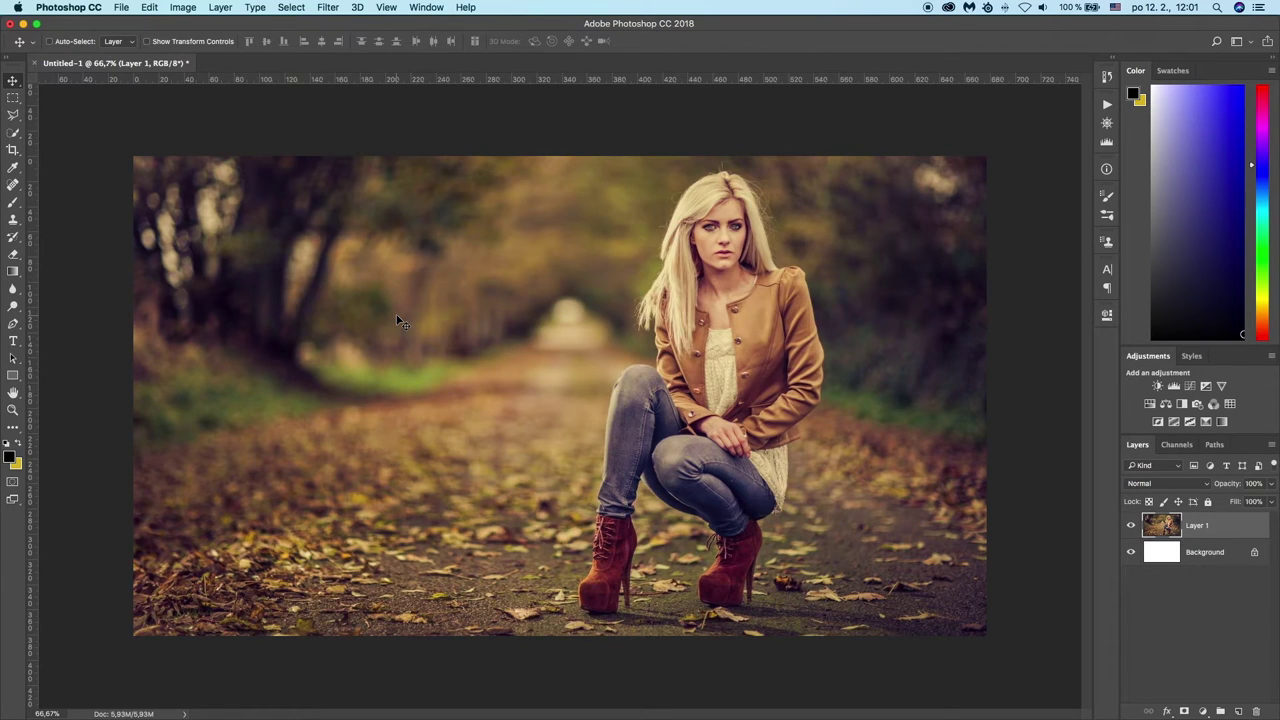
# - Switch to the Brush tool with the B shortcut
pyautogui.press('b')
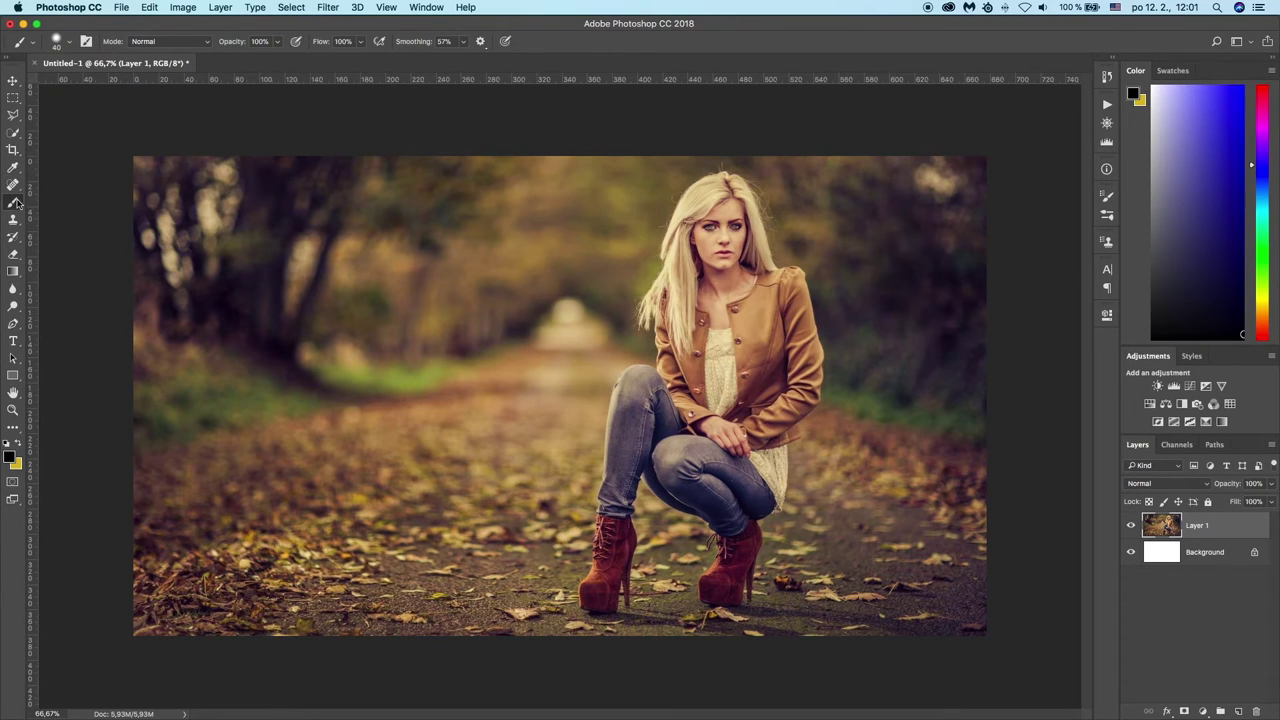
# - Turn the brush Smoothing down to 0%
pyautogui.press('b')
pyautogui.moveTo(413, 46); pyautogui.dragTo(336, 46)
pyautogui.scroll(1, 314, 306)
pyautogui.scroll(-1, 317, 312)
# - Add a new empty Layer 2 and paint a black test stroke over the left trees
pyautogui.hotkey('ctrl', 'shift', 'n')
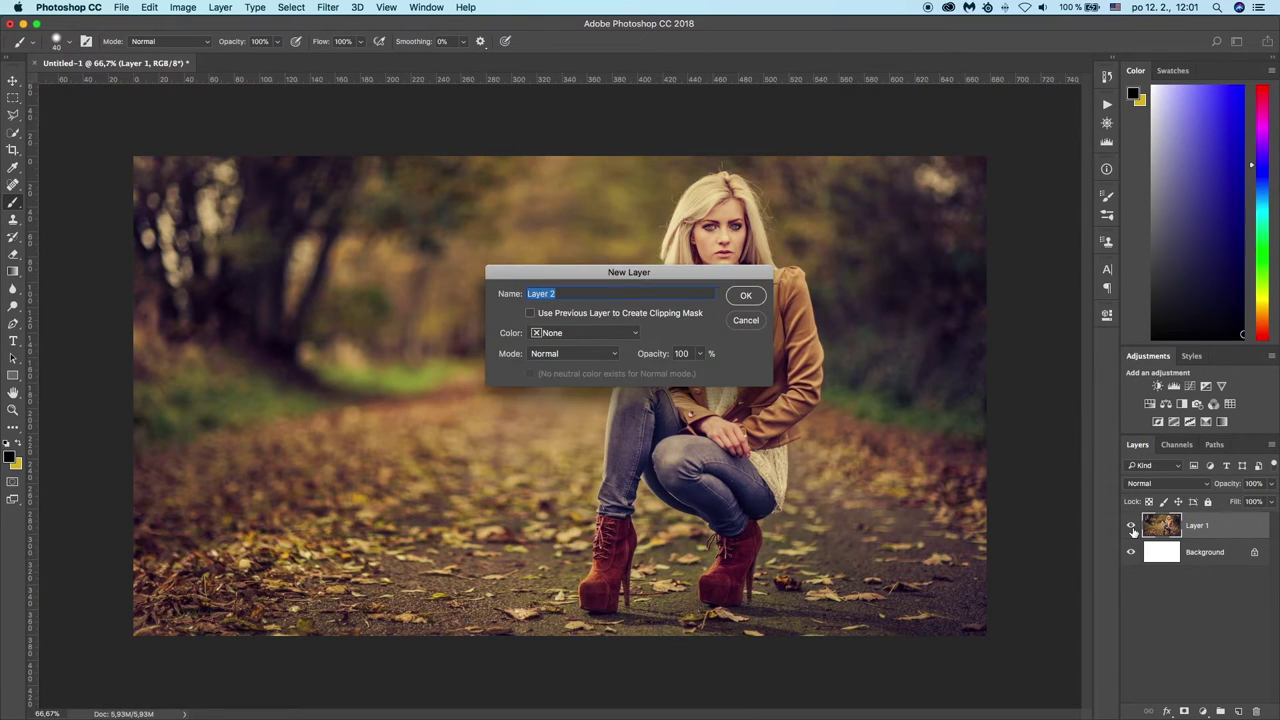
pyautogui.press('Return')
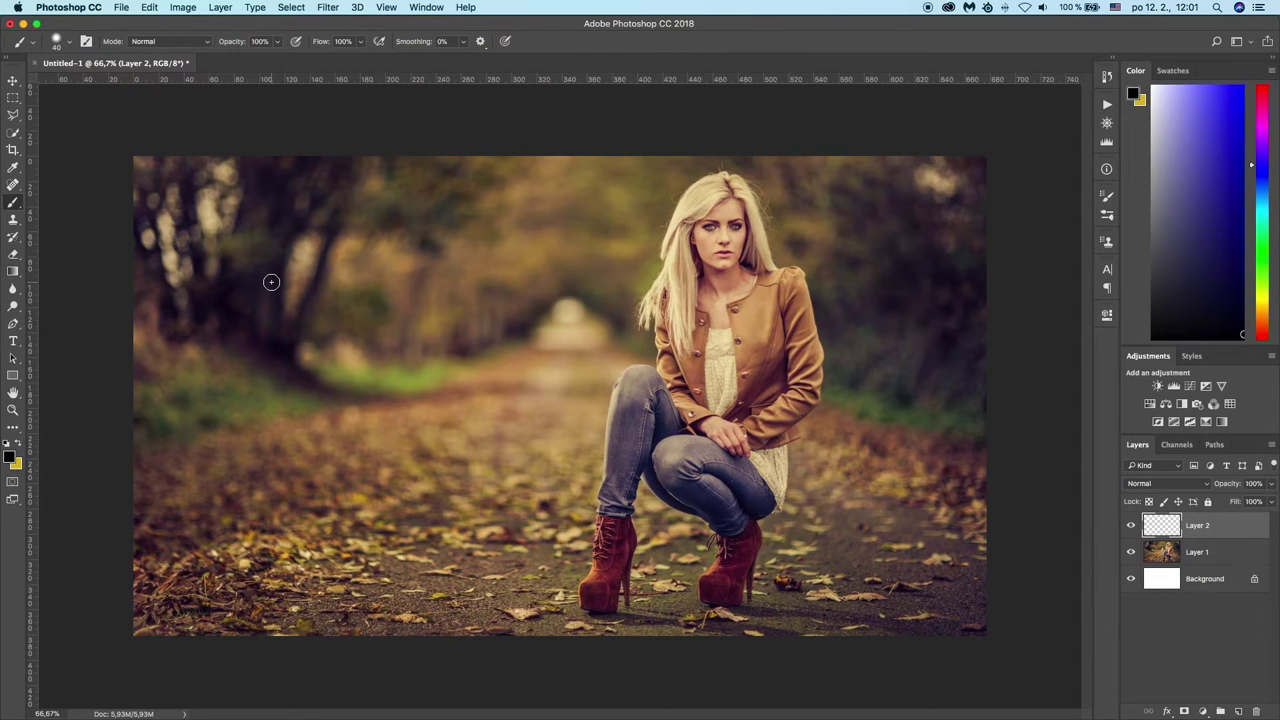
pyautogui.moveTo(194, 340)
pyautogui.mouseDown()
pyautogui.moveTo(229, 257)
pyautogui.moveTo(285, 350)
pyautogui.moveTo(352, 279)
pyautogui.moveTo(410, 393)
pyautogui.mouseUp()
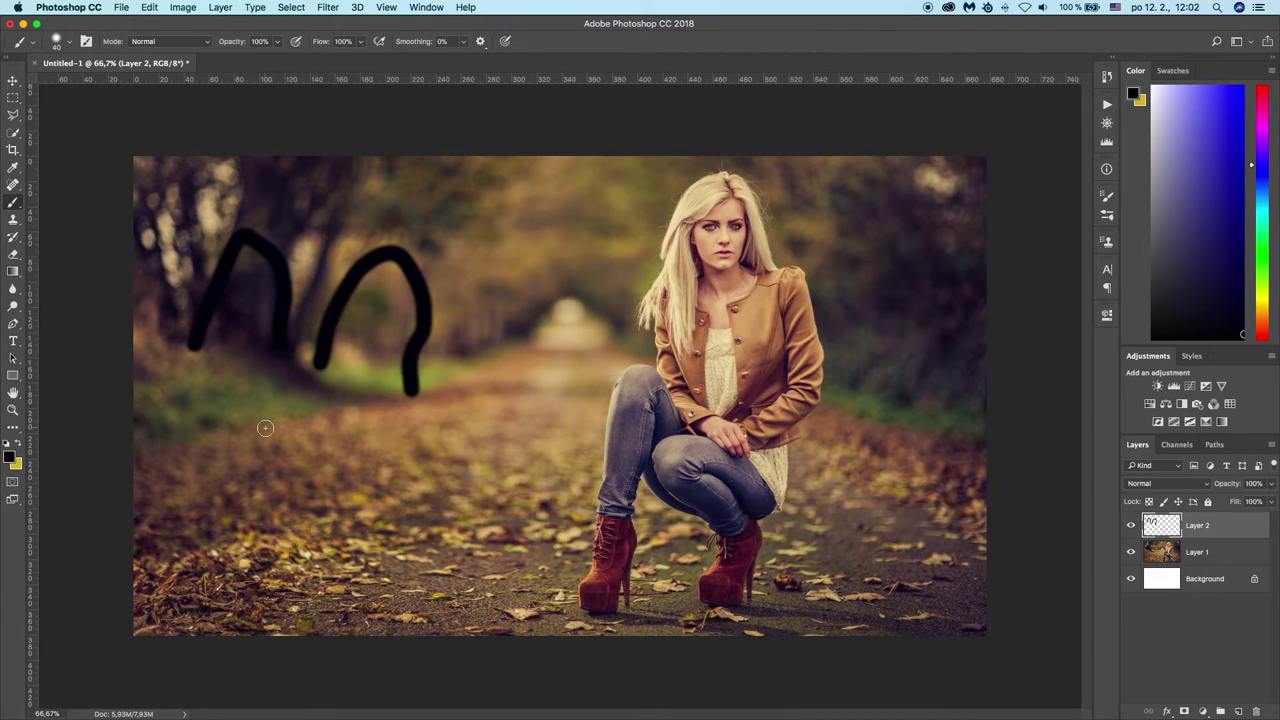
# - Paint black test arcs and curls on Layer 2 at 0% and 48% smoothing
pyautogui.moveTo(260, 504); pyautogui.dragTo(369, 510)
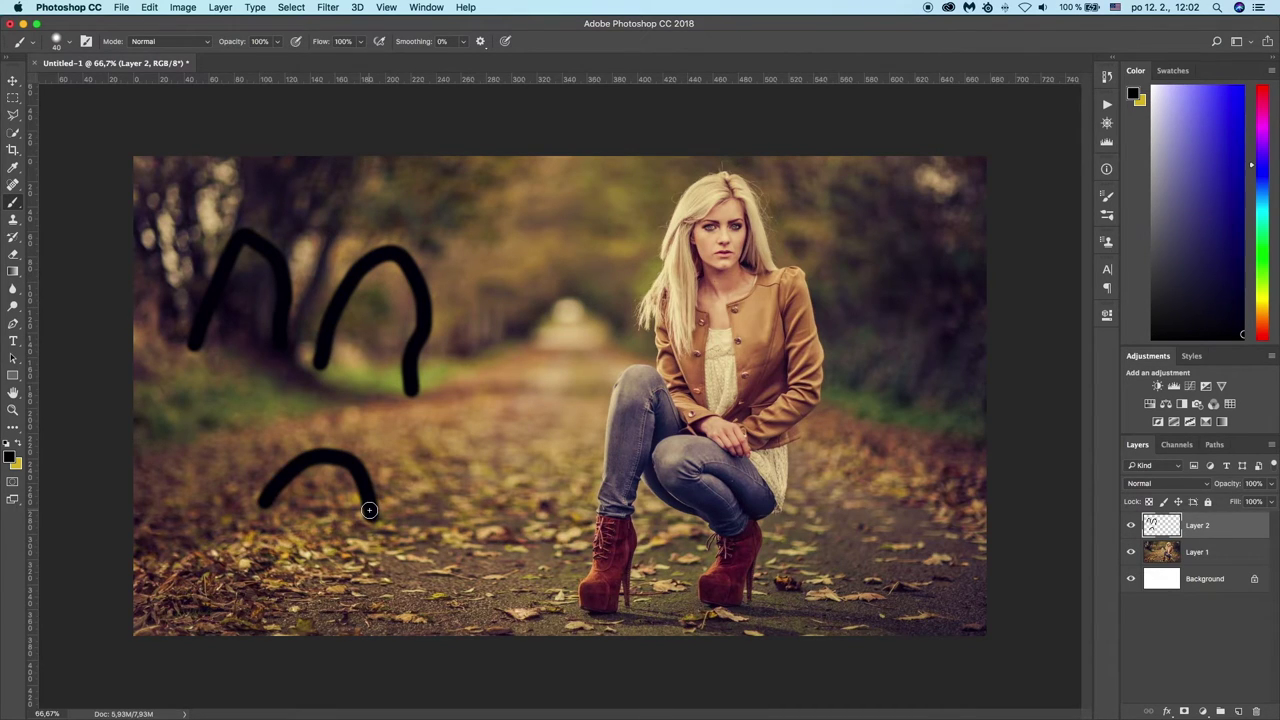
pyautogui.moveTo(414, 42); pyautogui.dragTo(440, 42)
pyautogui.moveTo(421, 474)
pyautogui.mouseDown()
pyautogui.moveTo(493, 432)
pyautogui.moveTo(510, 488)
pyautogui.mouseUp()
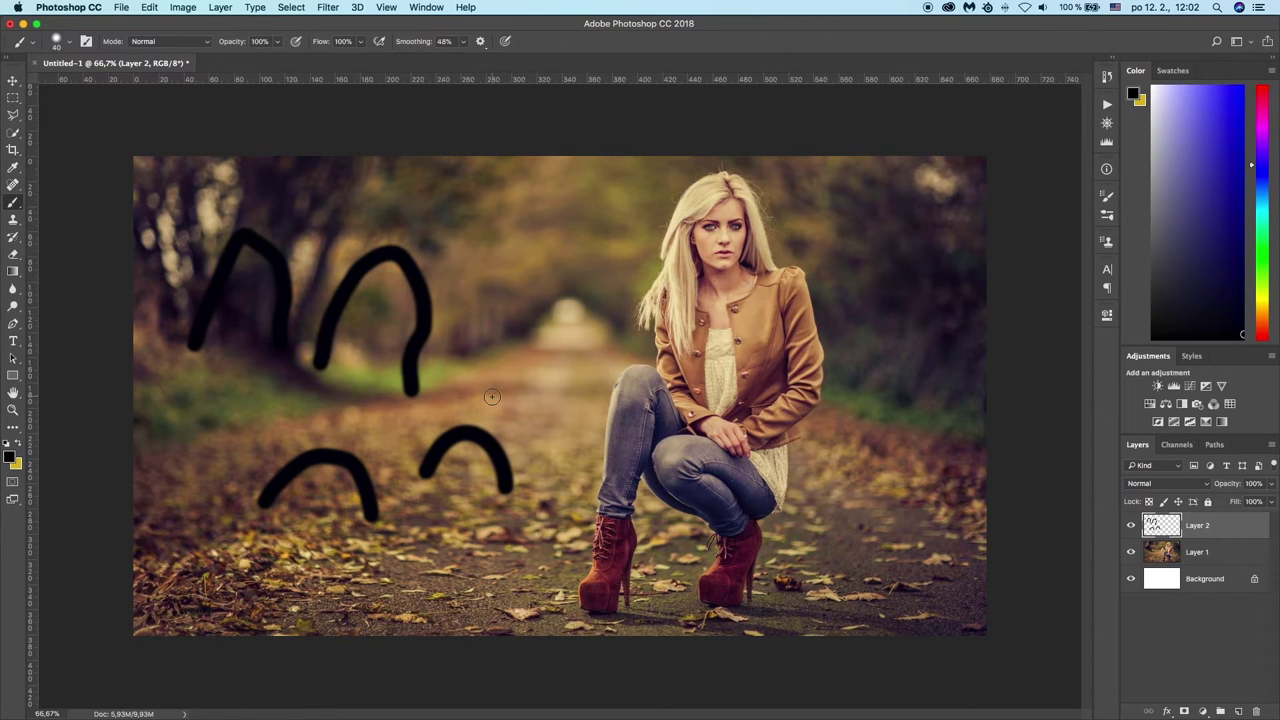
pyautogui.moveTo(468, 322)
pyautogui.mouseDown()
pyautogui.moveTo(585, 287)
pyautogui.moveTo(598, 322)
pyautogui.mouseUp()
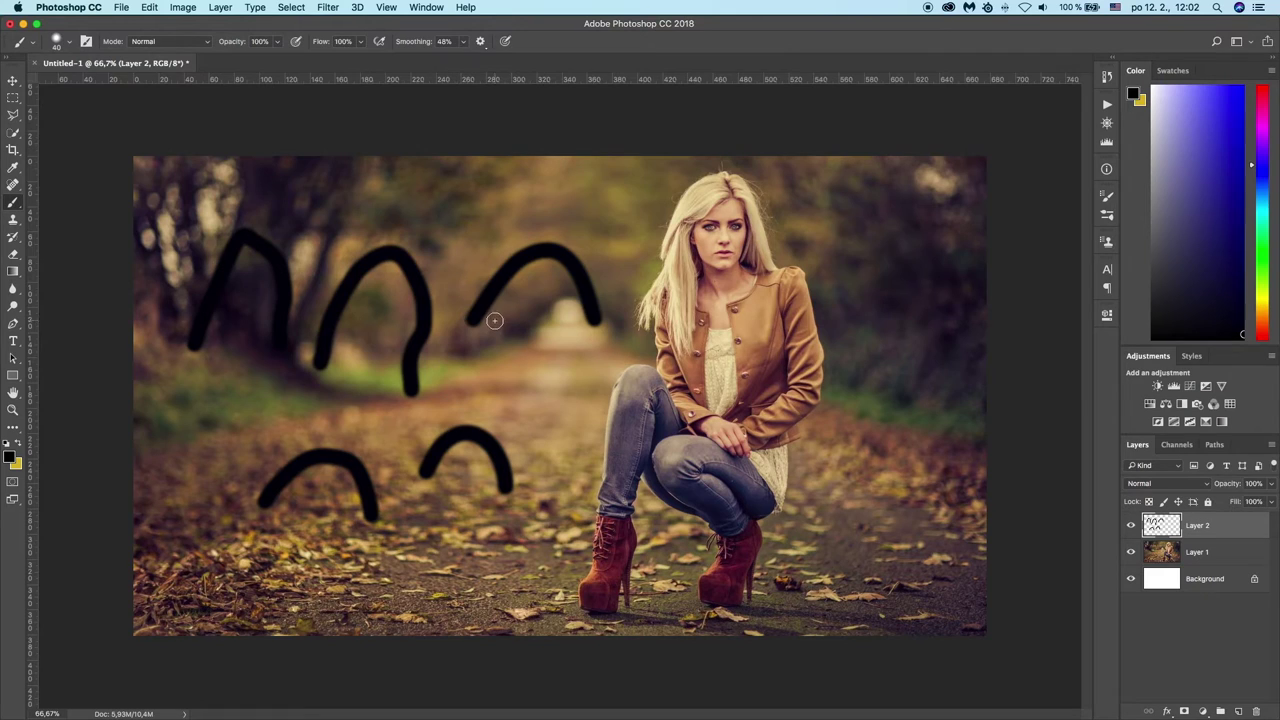
pyautogui.moveTo(359, 205); pyautogui.dragTo(478, 215)
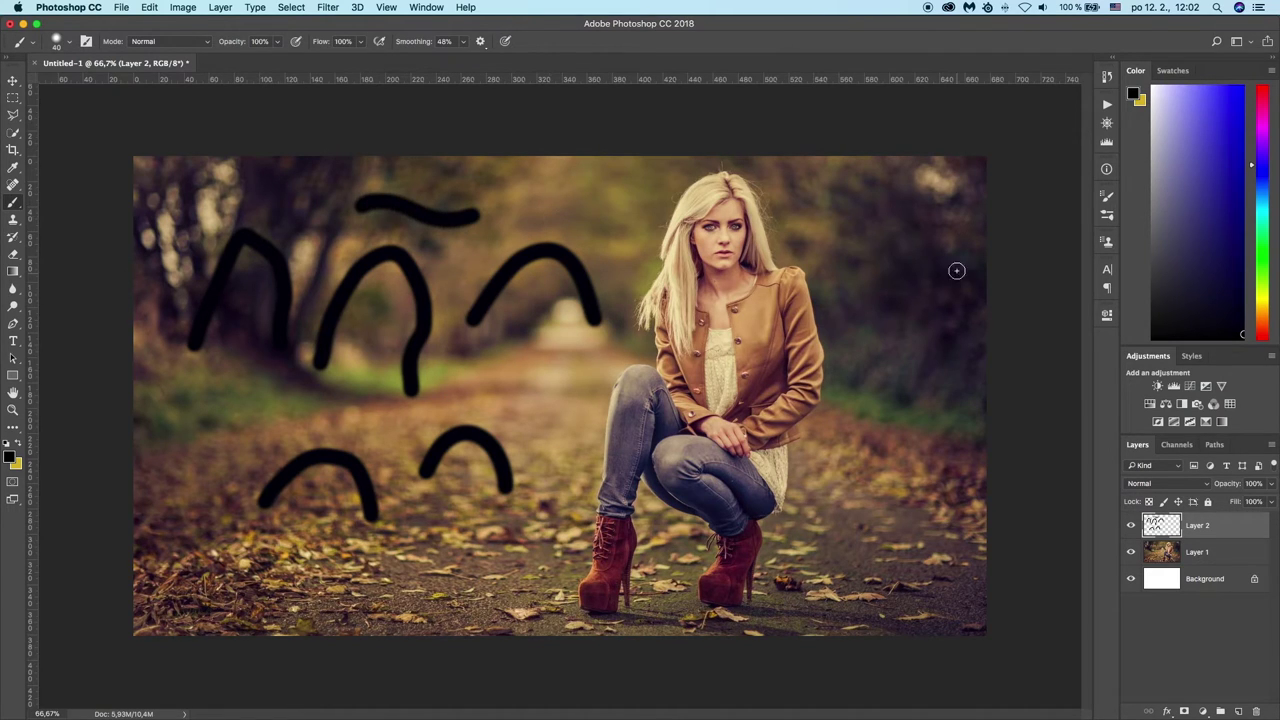
pyautogui.moveTo(864, 222); pyautogui.dragTo(873, 333)
pyautogui.moveTo(900, 415); pyautogui.dragTo(886, 496)
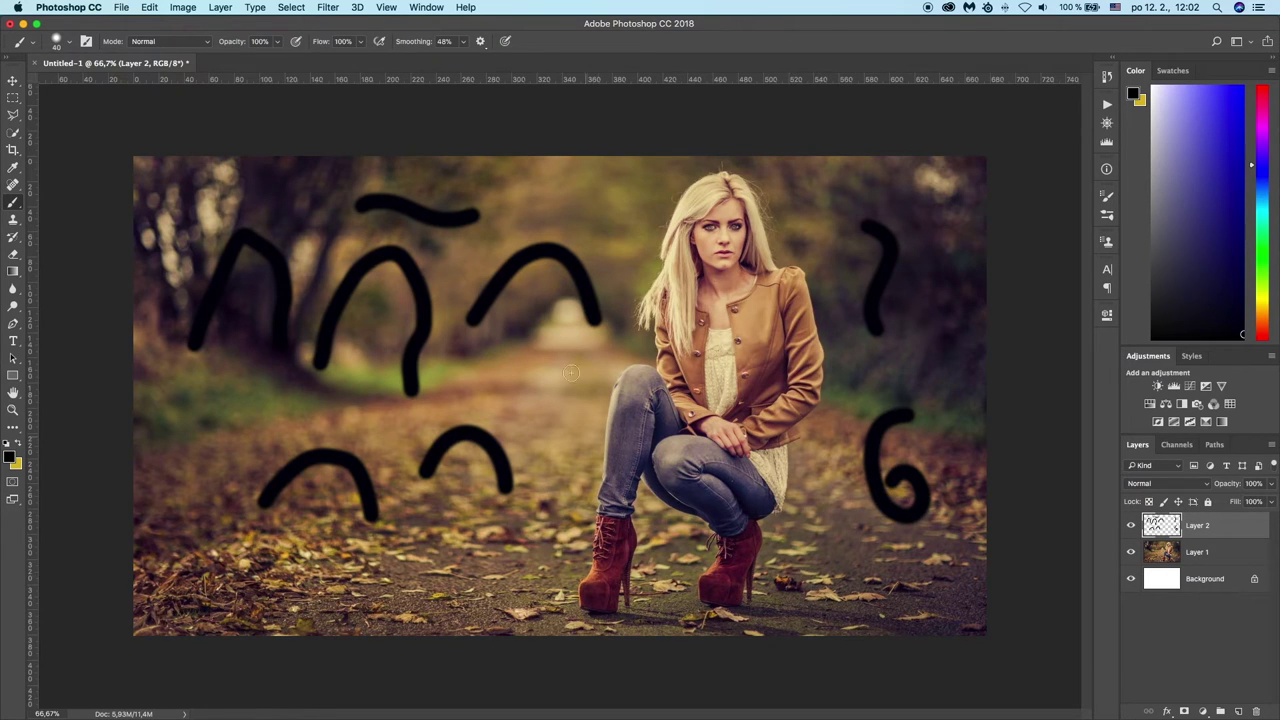
# - Compare a stroke at 0% smoothing with a hook stroke at 59% beside the hair
pyautogui.moveTo(428, 42); pyautogui.dragTo(362, 42)
pyautogui.moveTo(846, 530)
pyautogui.mouseDown()
pyautogui.moveTo(845, 580)
pyautogui.moveTo(830, 592)
pyautogui.mouseUp()
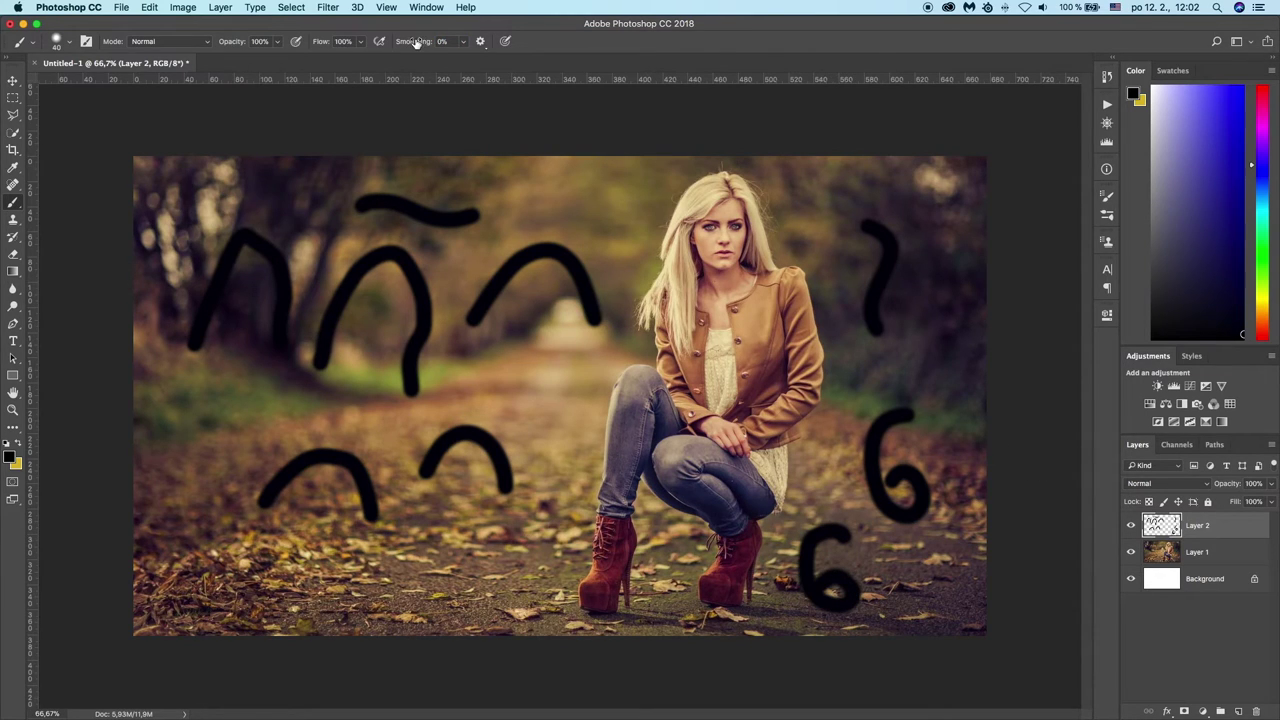
pyautogui.moveTo(415, 42); pyautogui.dragTo(468, 42)
pyautogui.moveTo(556, 172)
pyautogui.mouseDown()
pyautogui.moveTo(634, 237)
pyautogui.moveTo(605, 225)
pyautogui.mouseUp()
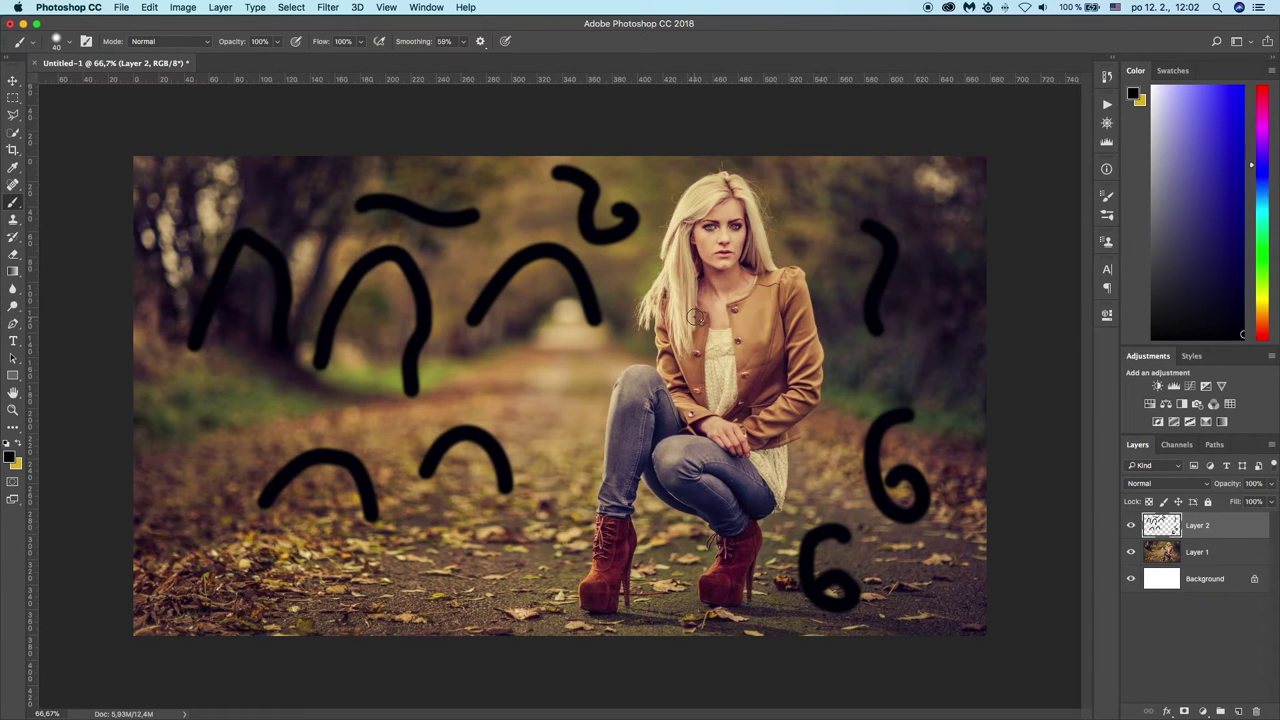
# - Erase all test strokes from Layer 2 and delete the empty layer
pyautogui.press('v')
pyautogui.hotkey('ctrl', 'a')
pyautogui.press('Delete')
pyautogui.hotkey('ctrl', 'd')
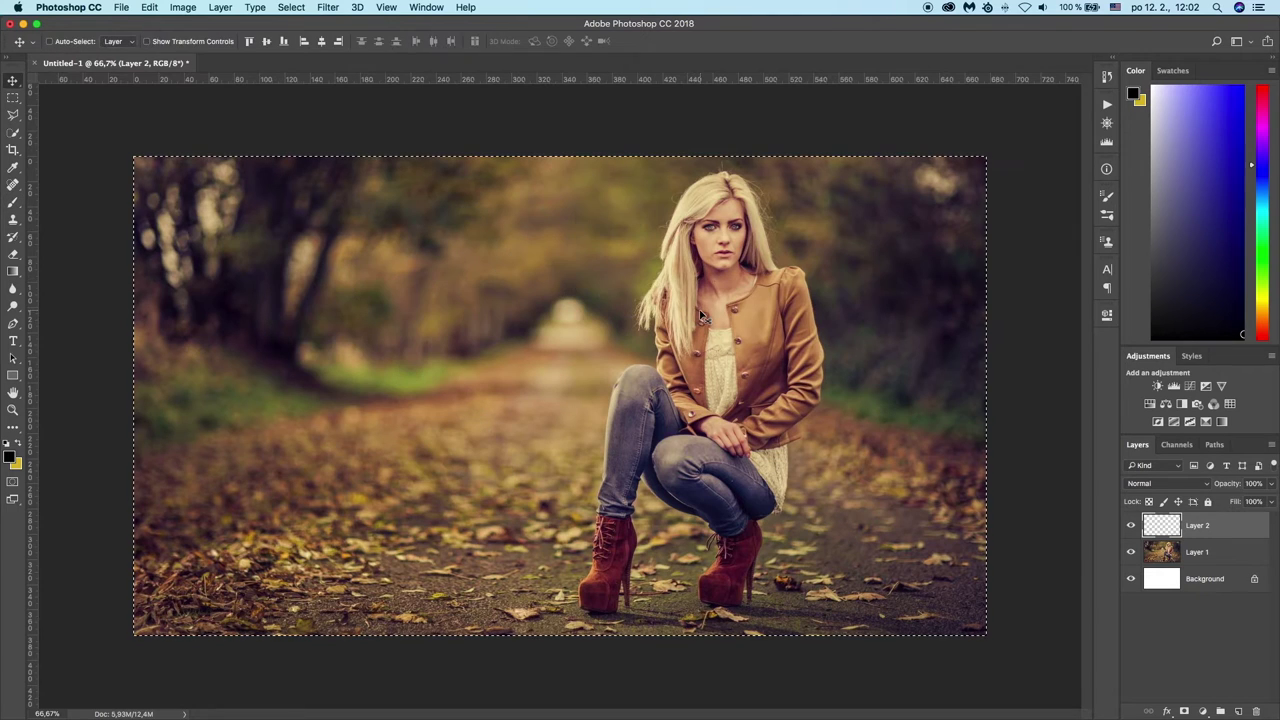
pyautogui.moveTo(1205, 525); pyautogui.dragTo(1256, 711)
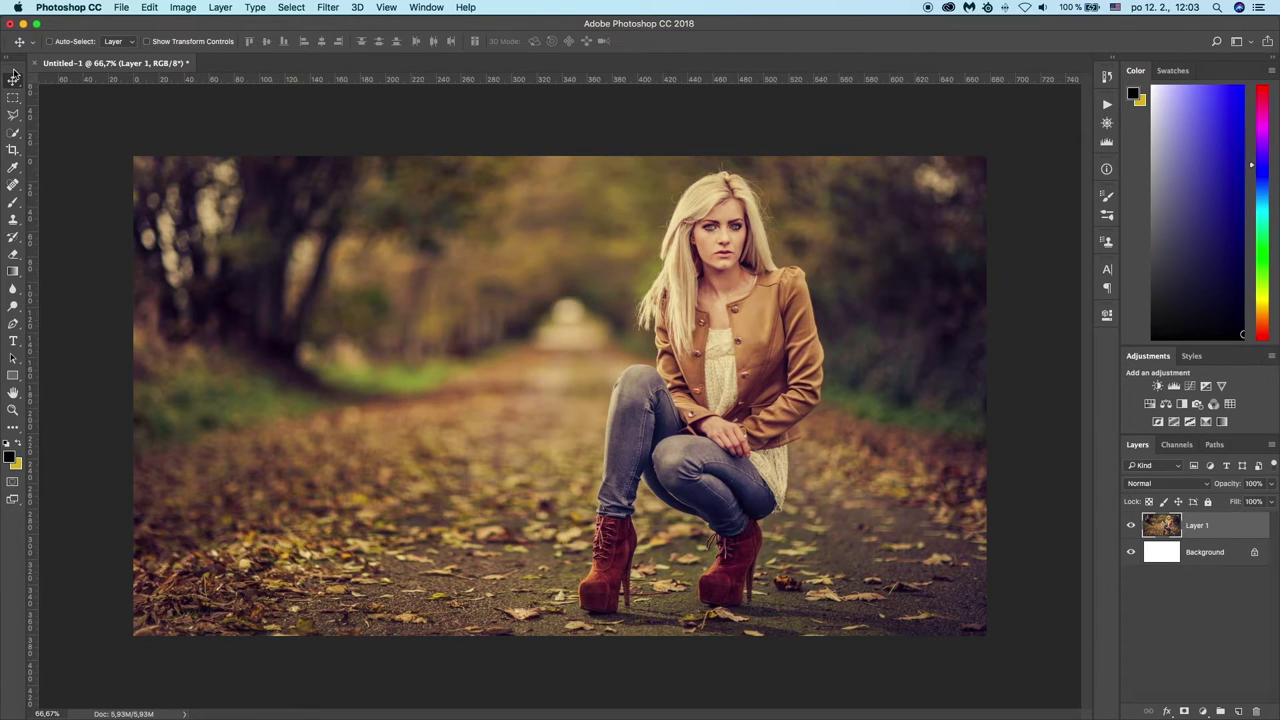
# - Browse the Brush, Eraser, Clone Stamp and Spot Healing tools, settling on 29% brush smoothing
pyautogui.press('b')
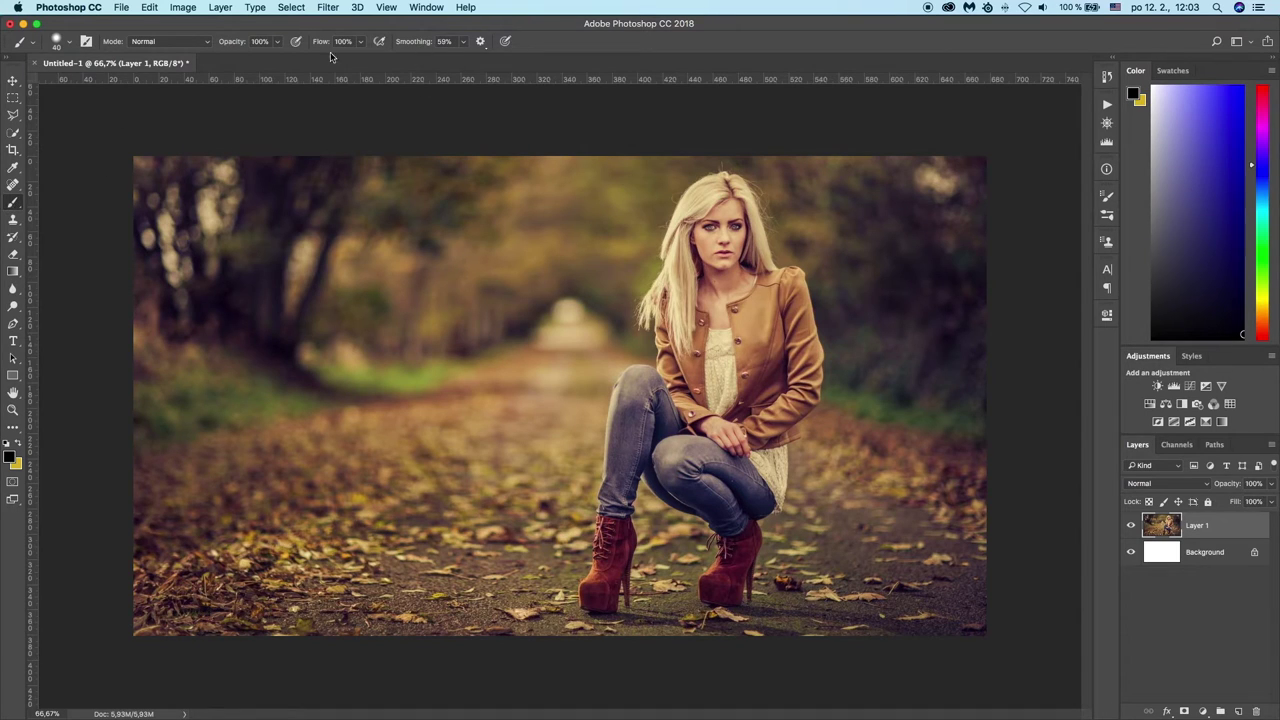
pyautogui.press('e')
pyautogui.click(15, 258)
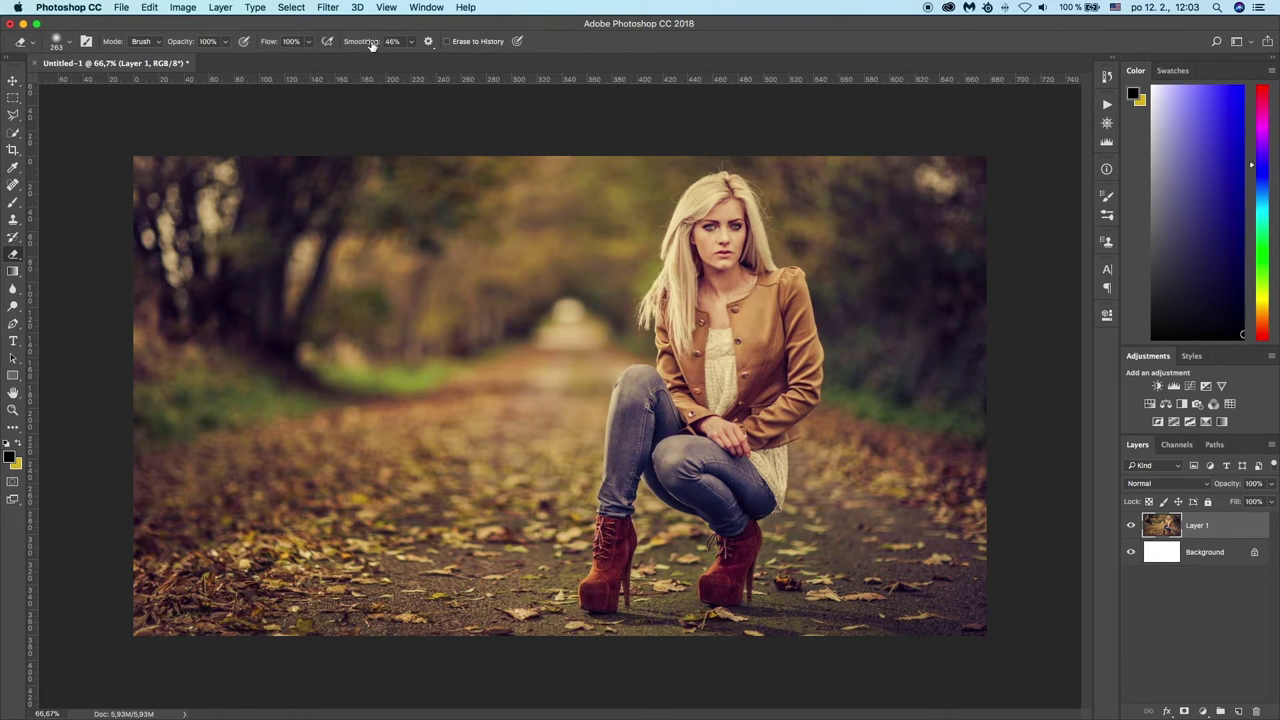
pyautogui.press('s')
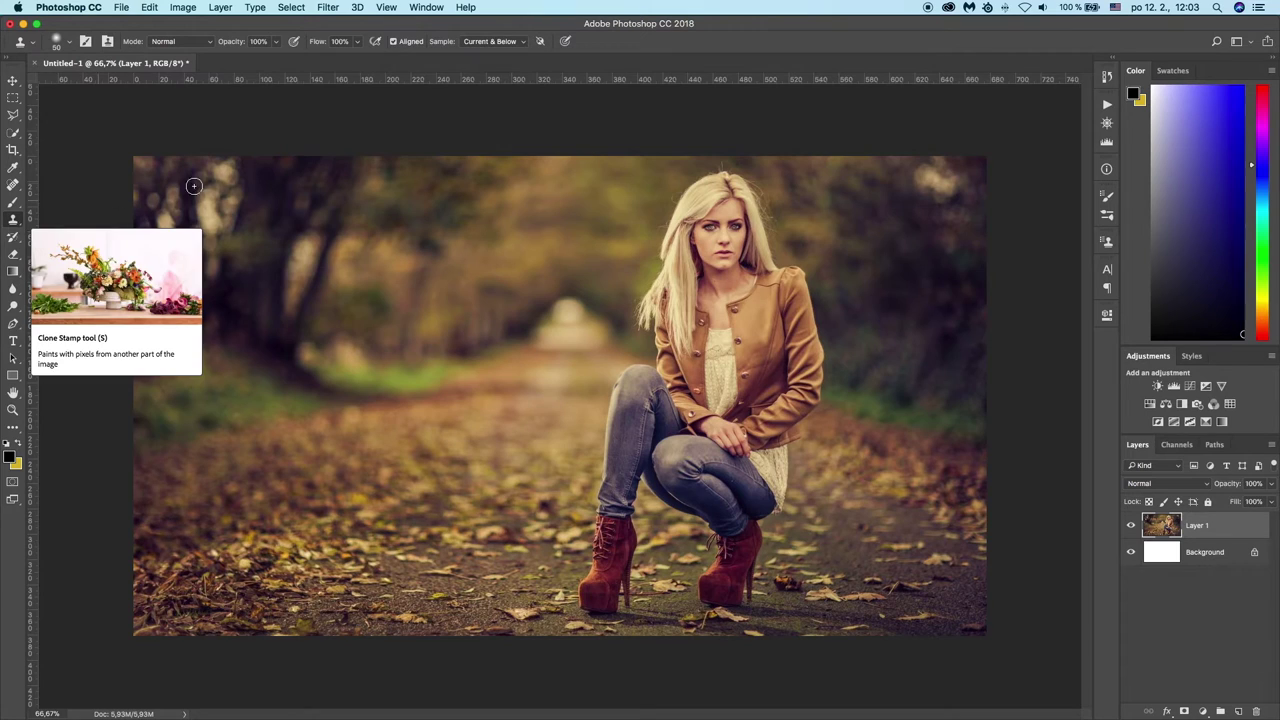
pyautogui.click(15, 184)
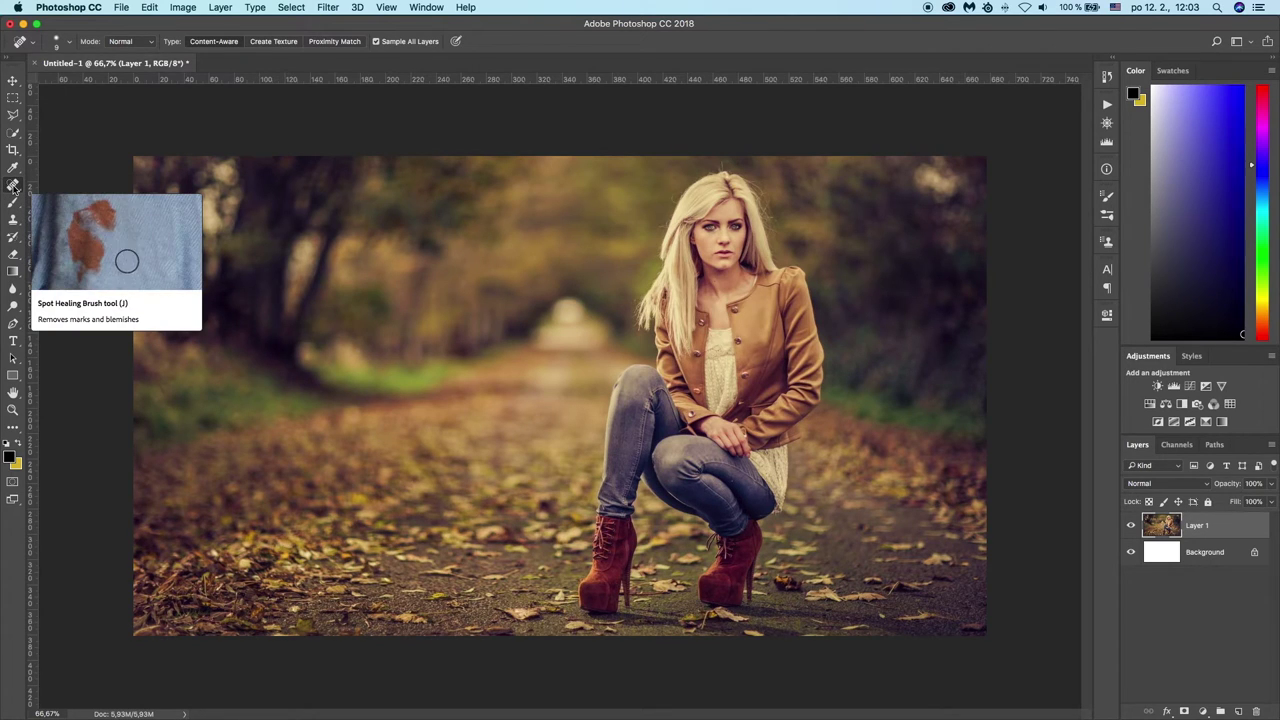
pyautogui.click(12, 205)
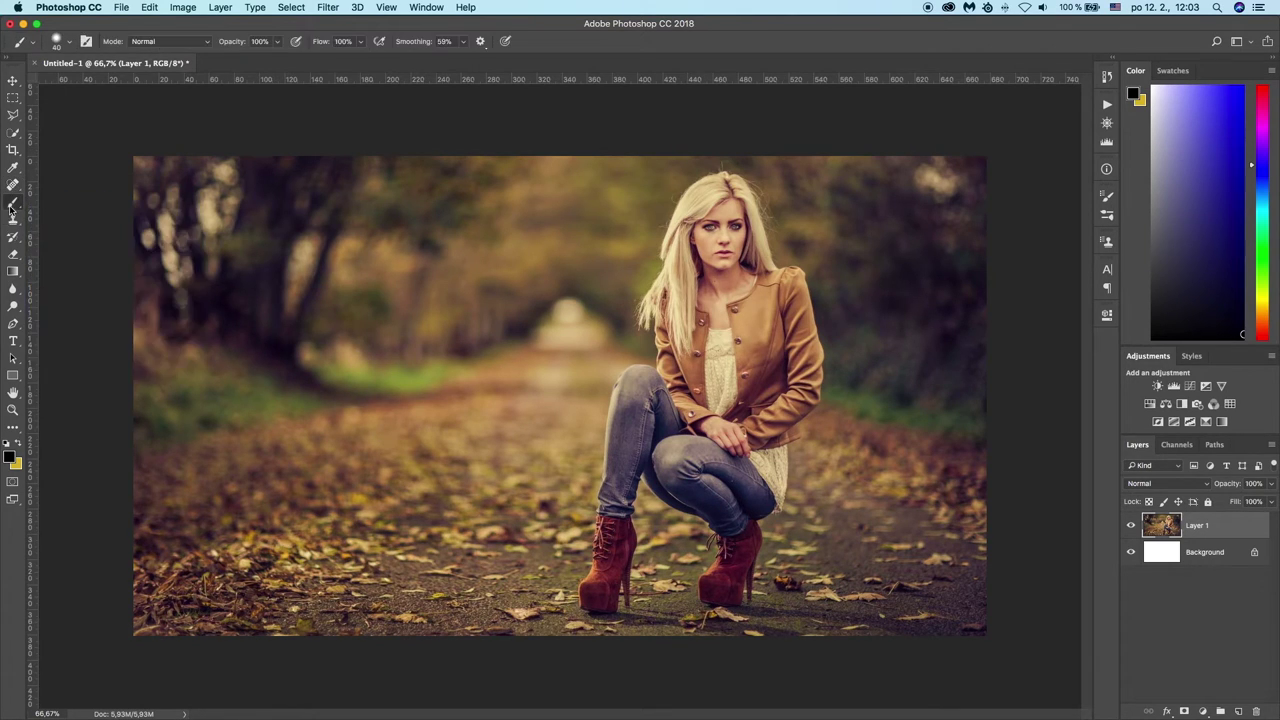
pyautogui.click(12, 255)
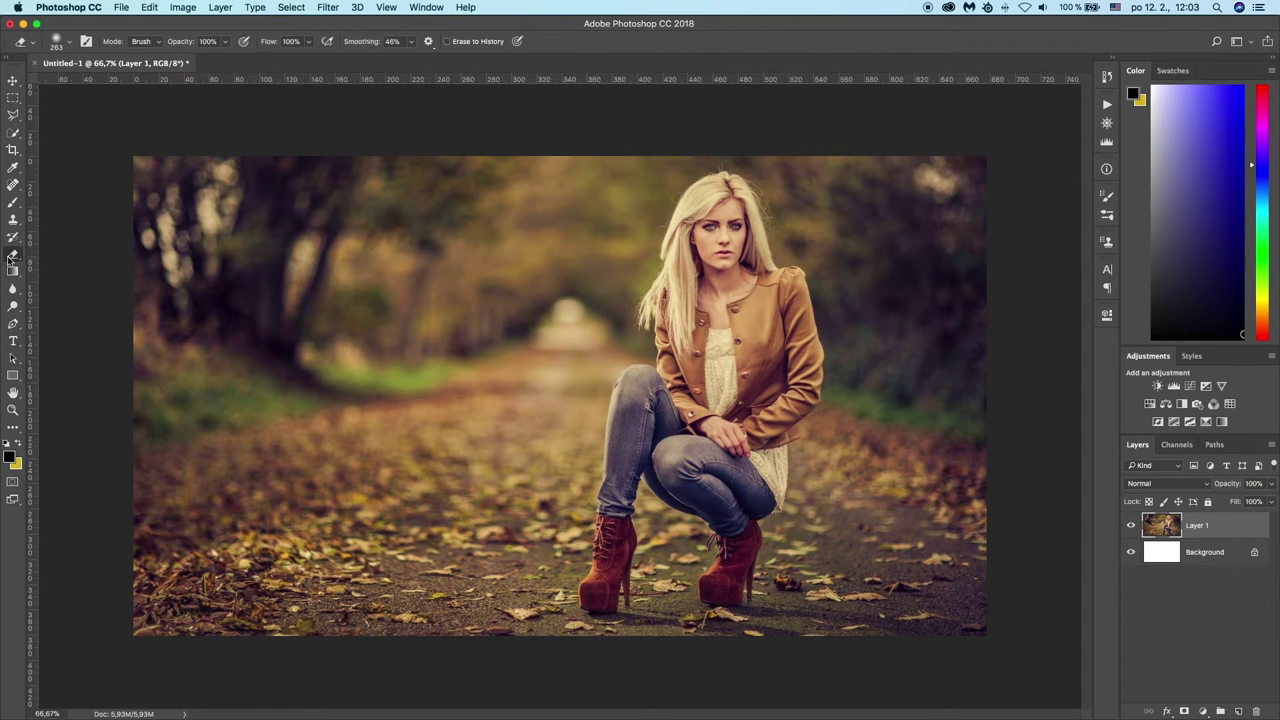
pyautogui.click(15, 208)
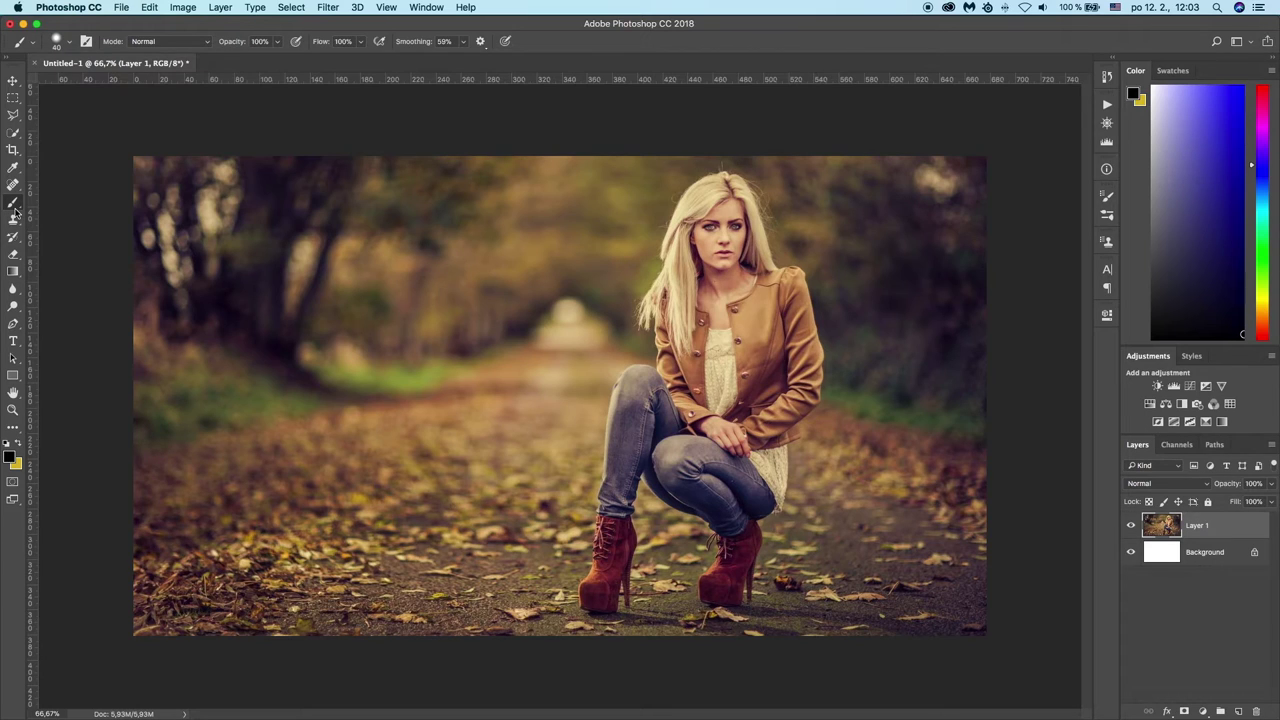
pyautogui.moveTo(413, 42); pyautogui.dragTo(390, 42)
pyautogui.press('w')
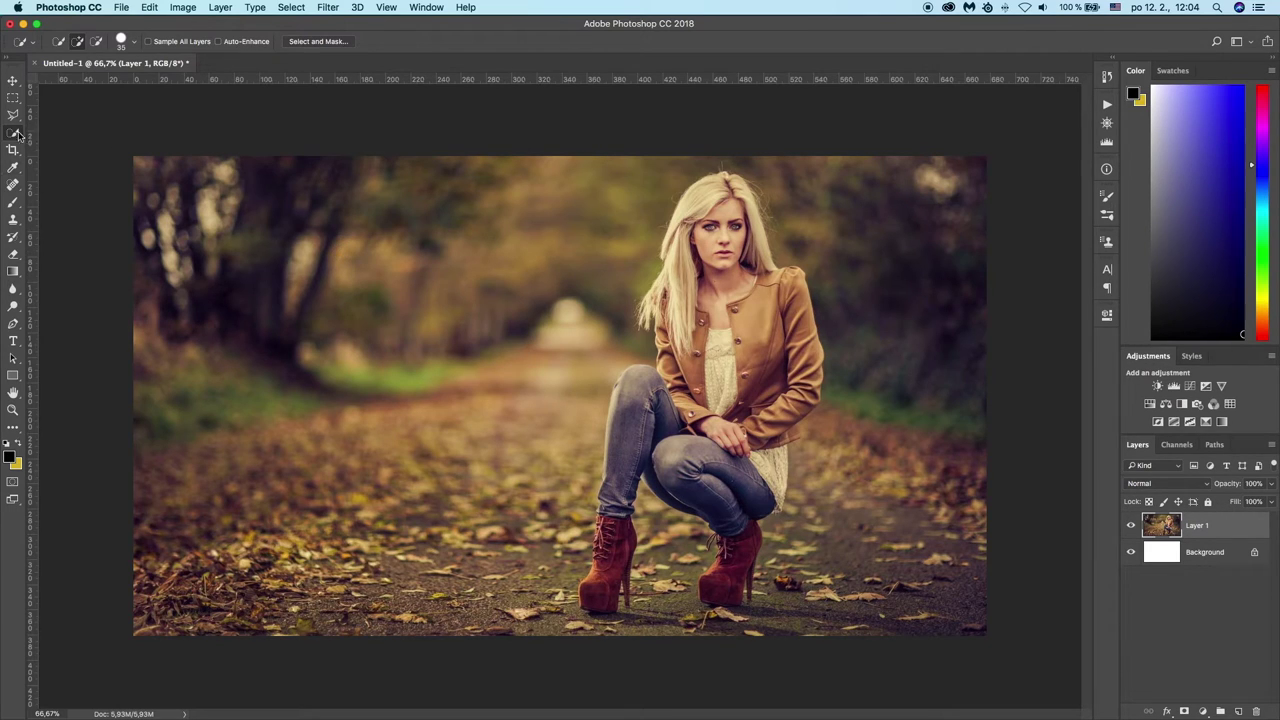
# - Quick-select the woman's hair, jacket, jeans and both red boots, checking the result in Quick Mask
pyautogui.moveTo(727, 360)
pyautogui.mouseDown()
pyautogui.moveTo(686, 256)
pyautogui.moveTo(775, 268)
pyautogui.mouseUp()
pyautogui.moveTo(665, 425); pyautogui.dragTo(600, 590)
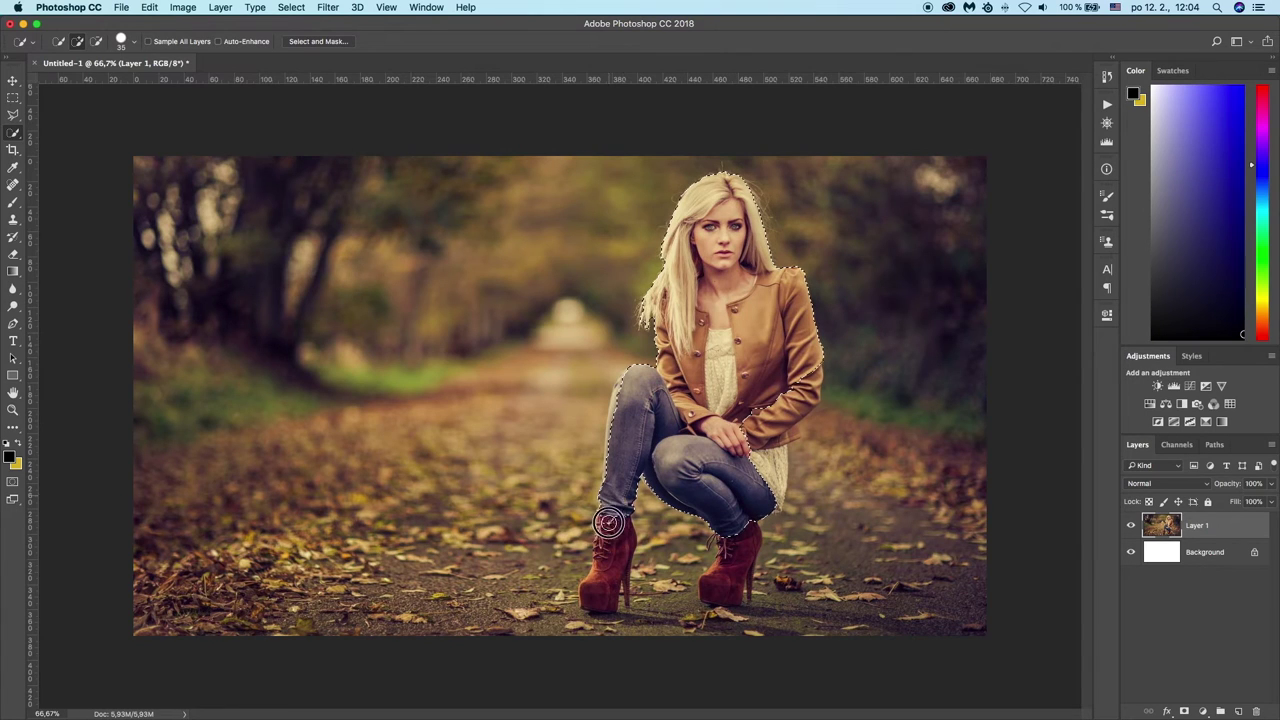
pyautogui.moveTo(730, 575)
pyautogui.mouseDown()
pyautogui.moveTo(806, 347)
pyautogui.moveTo(669, 388)
pyautogui.mouseUp()
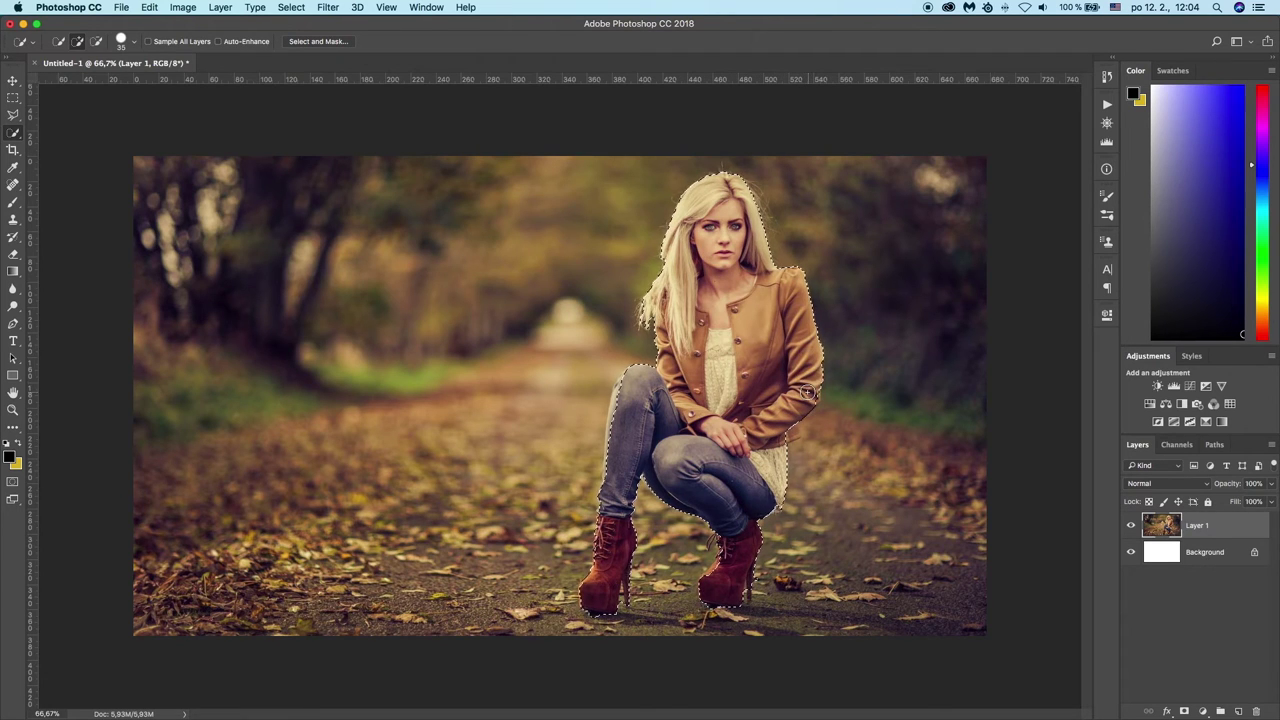
pyautogui.press('q')
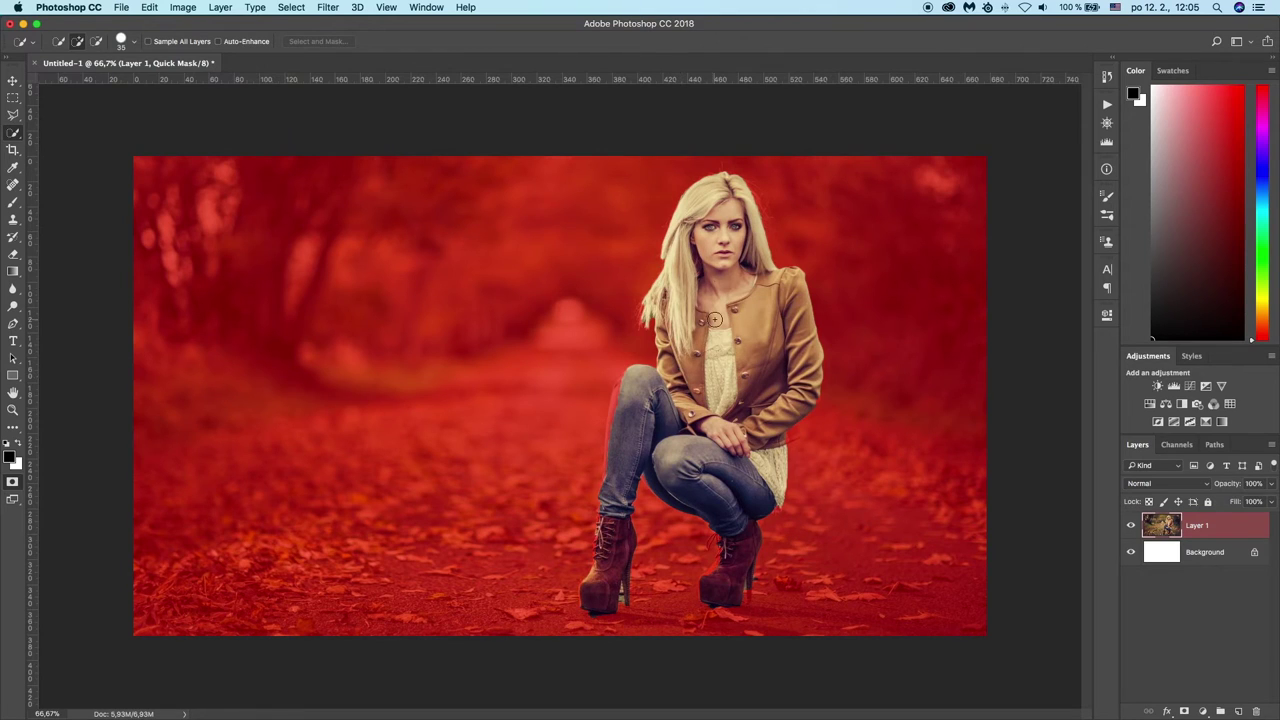
pyautogui.press('q')
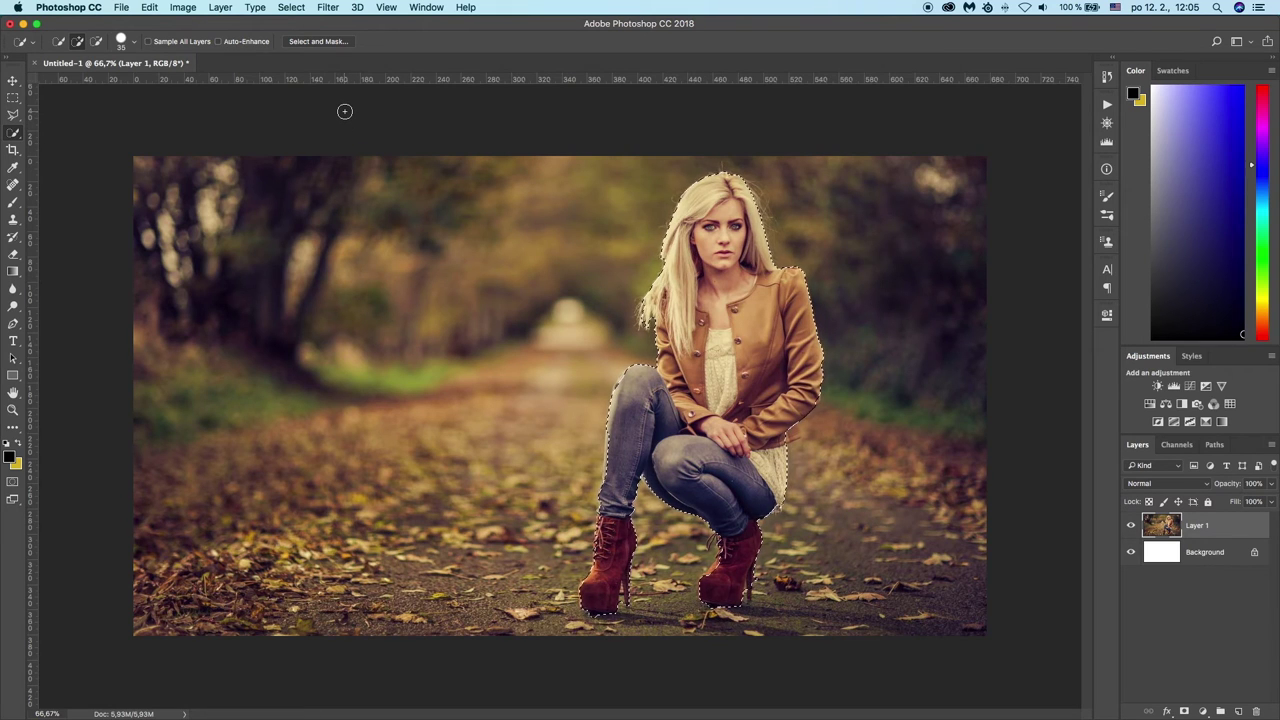
pyautogui.click(309, 44)
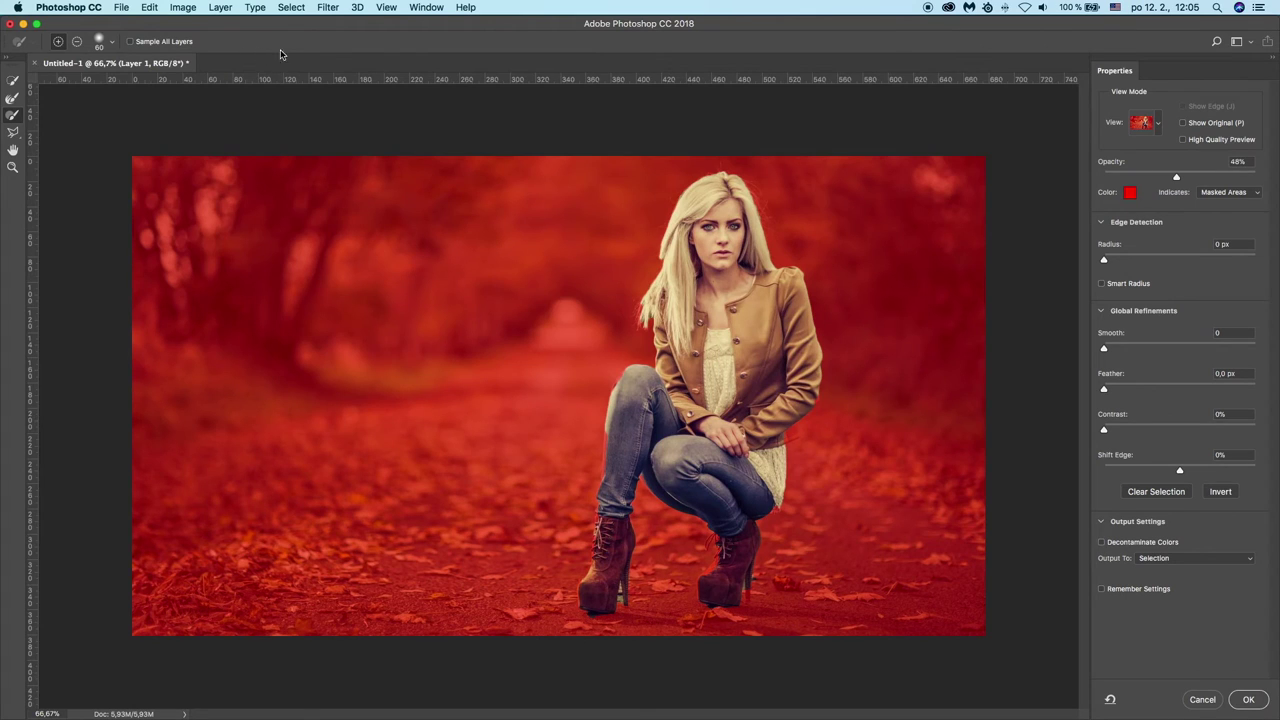
# - Pick the Refine Edge Brush, shrink it to 30 px and zoom in on the woman's face
pyautogui.click(292, 8)
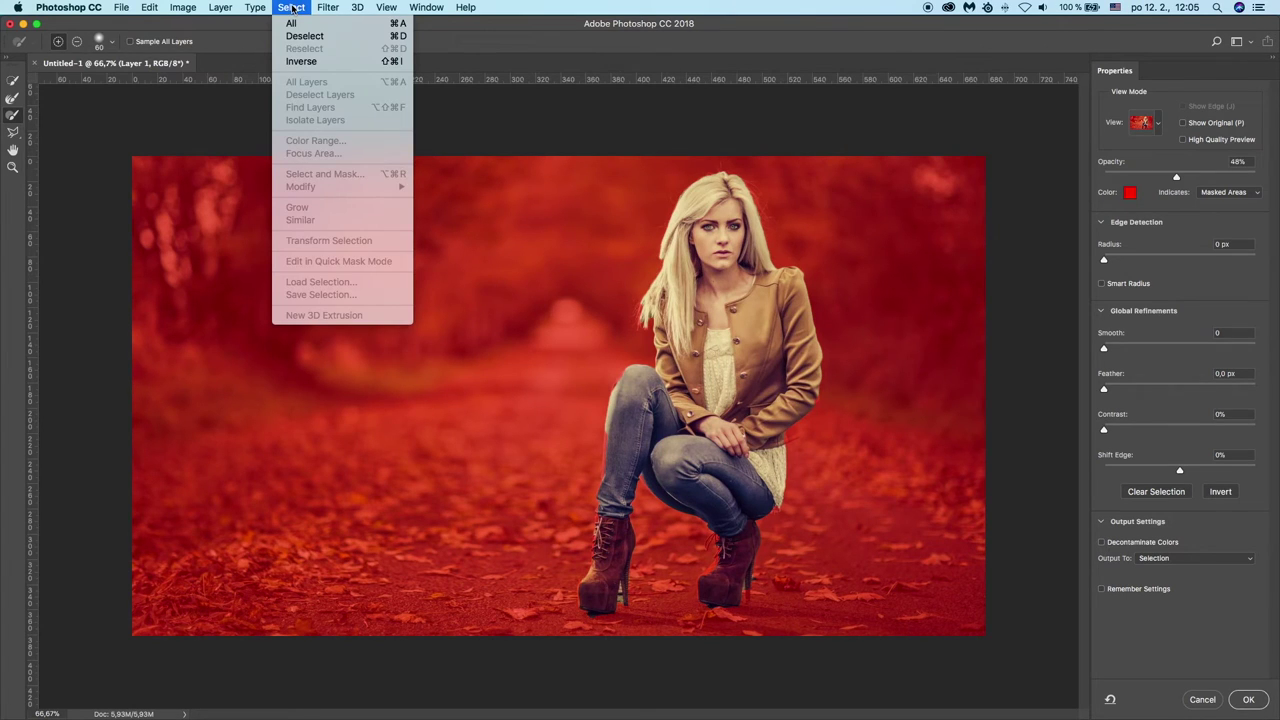
pyautogui.click(610, 304)
pyautogui.click(12, 98)
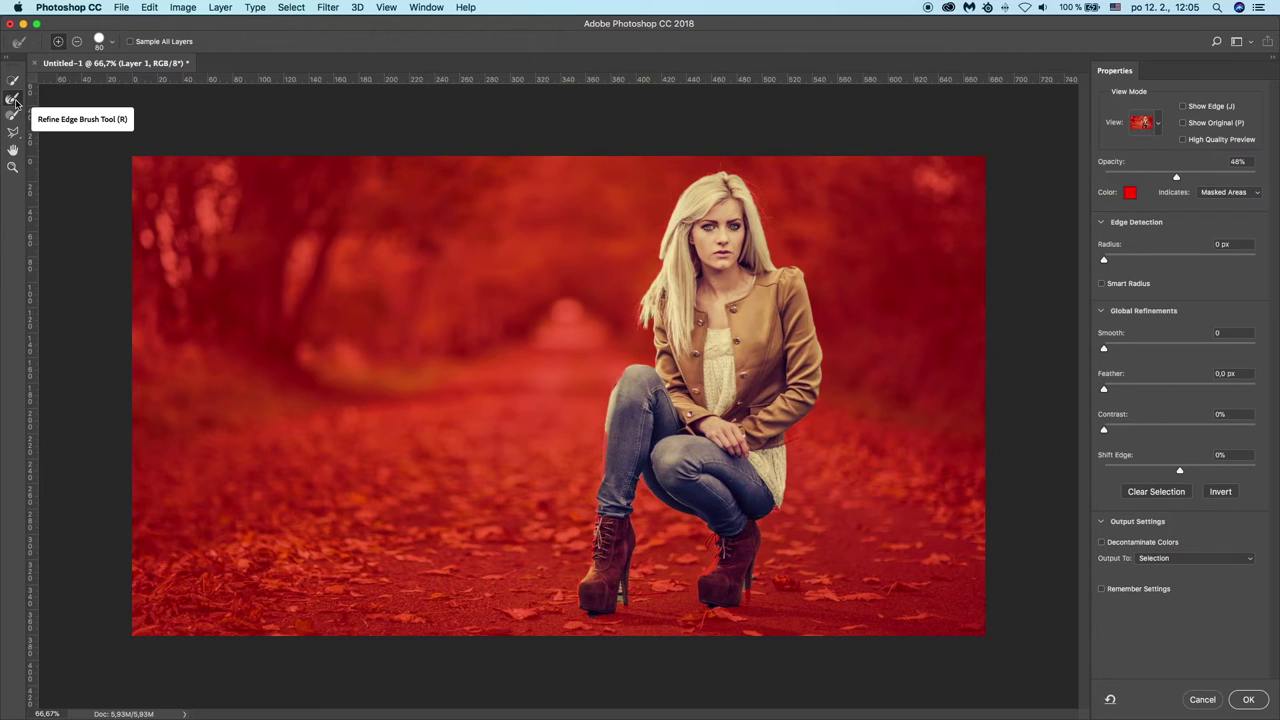
pyautogui.scroll(3, 758, 210)
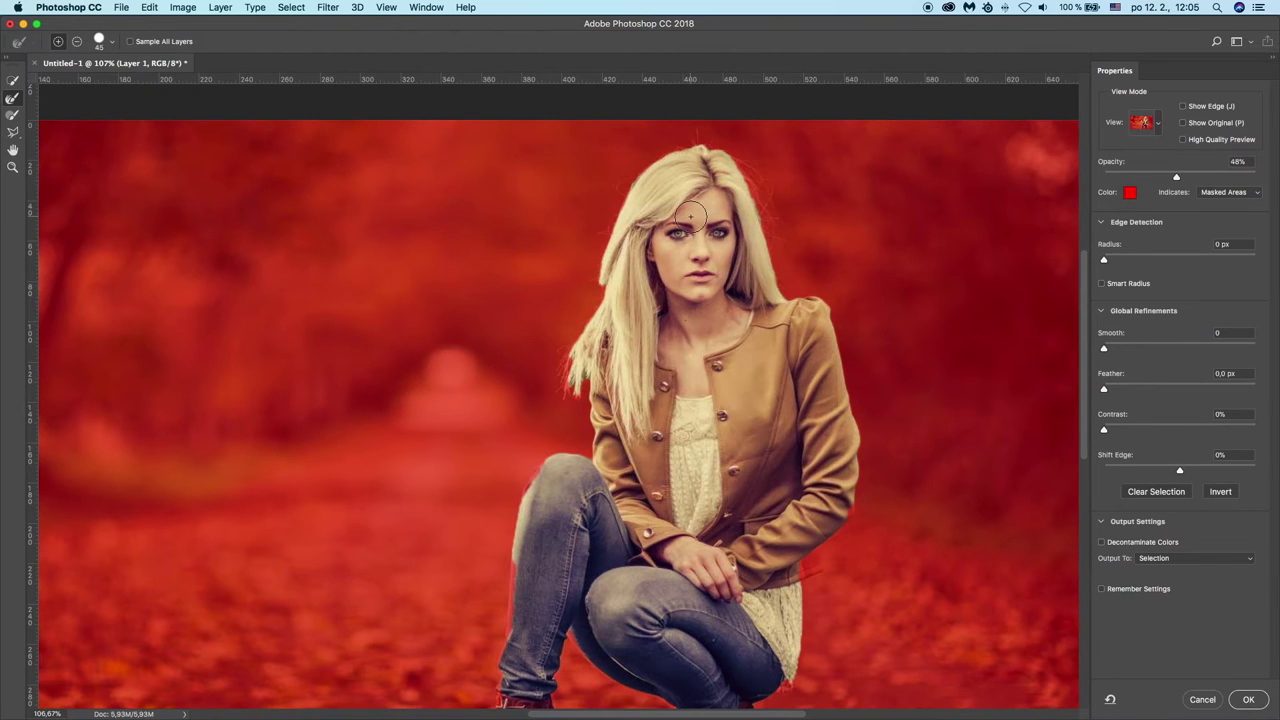
pyautogui.press('[')
pyautogui.press('[')
pyautogui.press('[')
pyautogui.scroll(3, 690, 217)
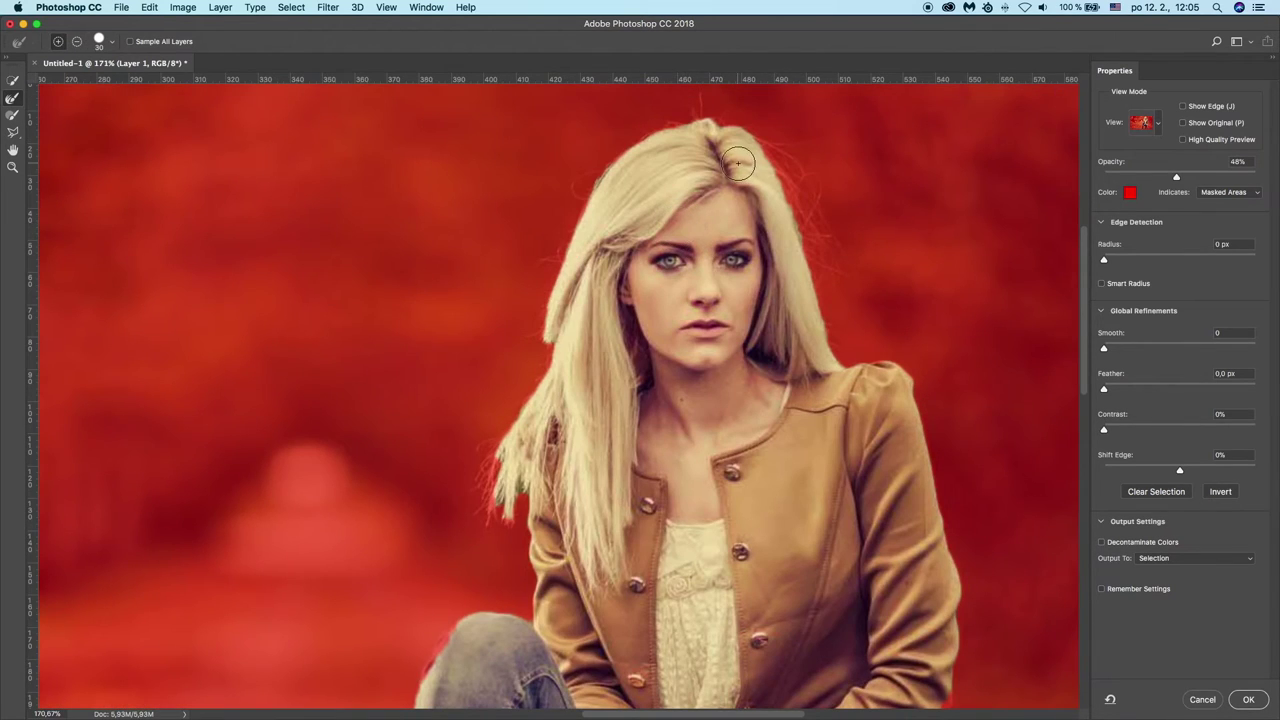
pyautogui.scroll(-3, 738, 163)
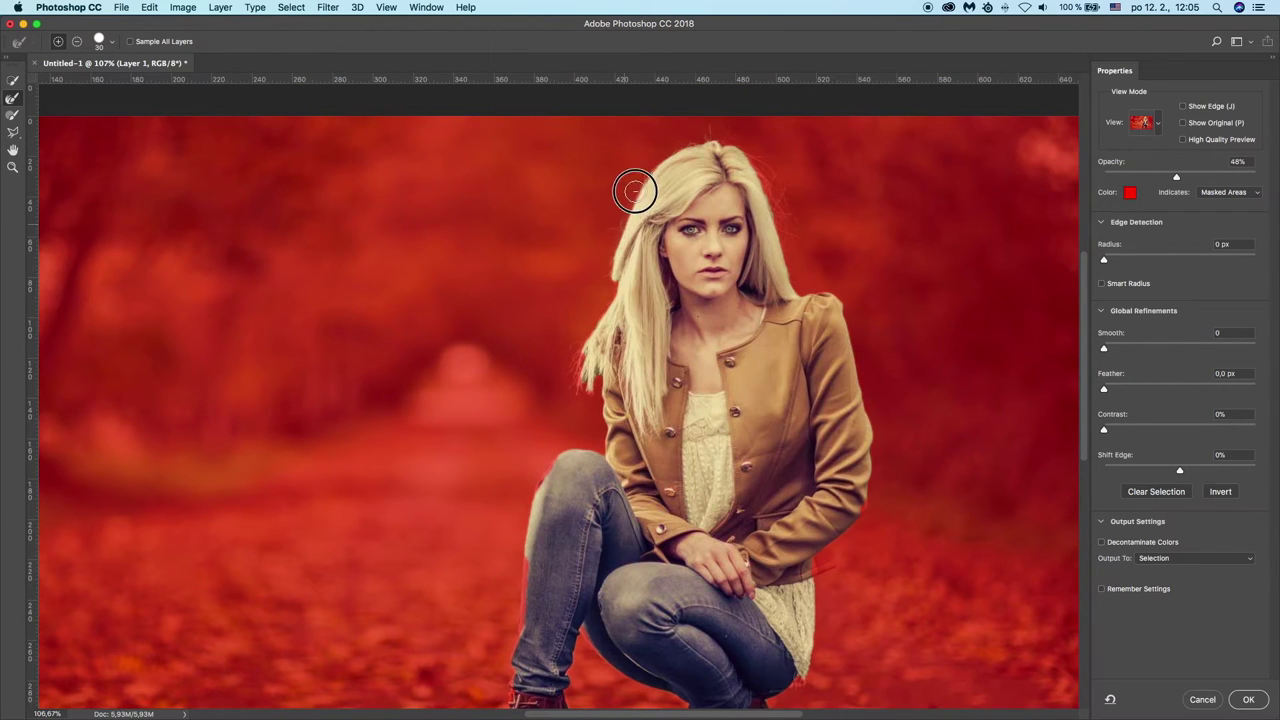
# - Refine the mask edges along the left and right sides of the woman's hair
pyautogui.moveTo(577, 382)
pyautogui.mouseDown()
pyautogui.moveTo(568, 444)
pyautogui.moveTo(533, 461)
pyautogui.moveTo(543, 471)
pyautogui.mouseUp()
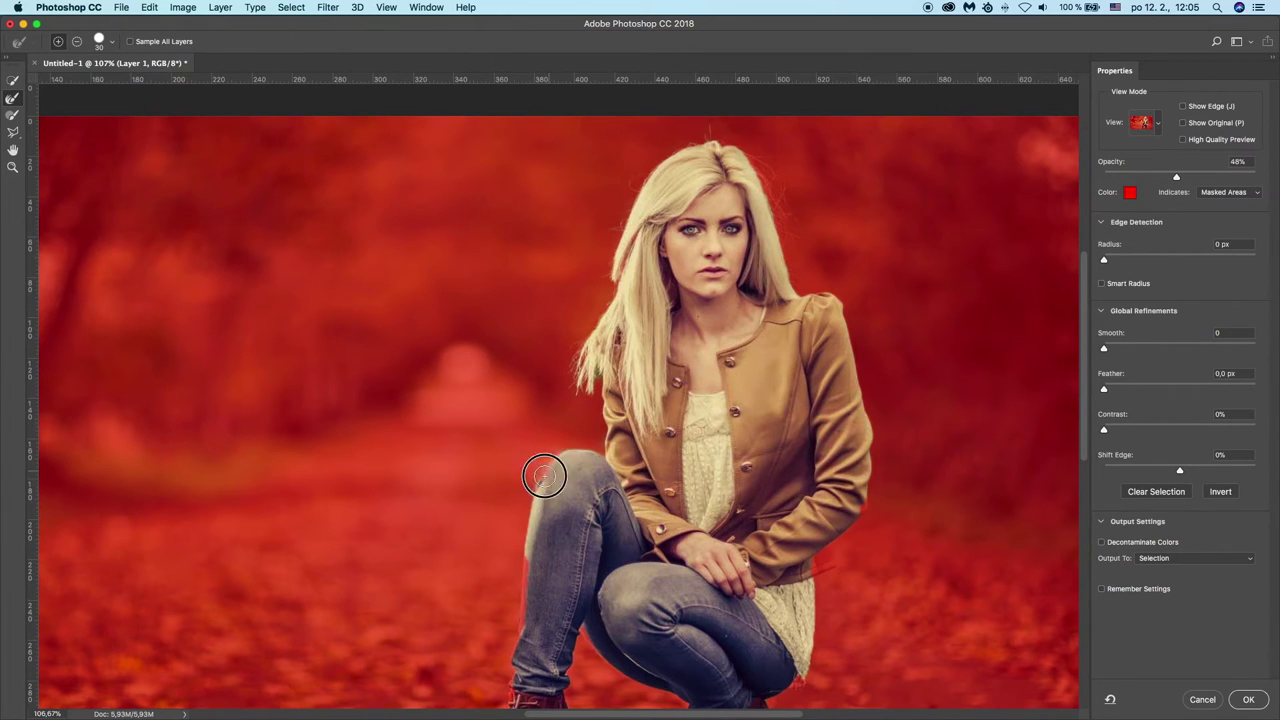
pyautogui.moveTo(731, 161); pyautogui.dragTo(786, 191)
pyautogui.moveTo(686, 121); pyautogui.dragTo(776, 174)
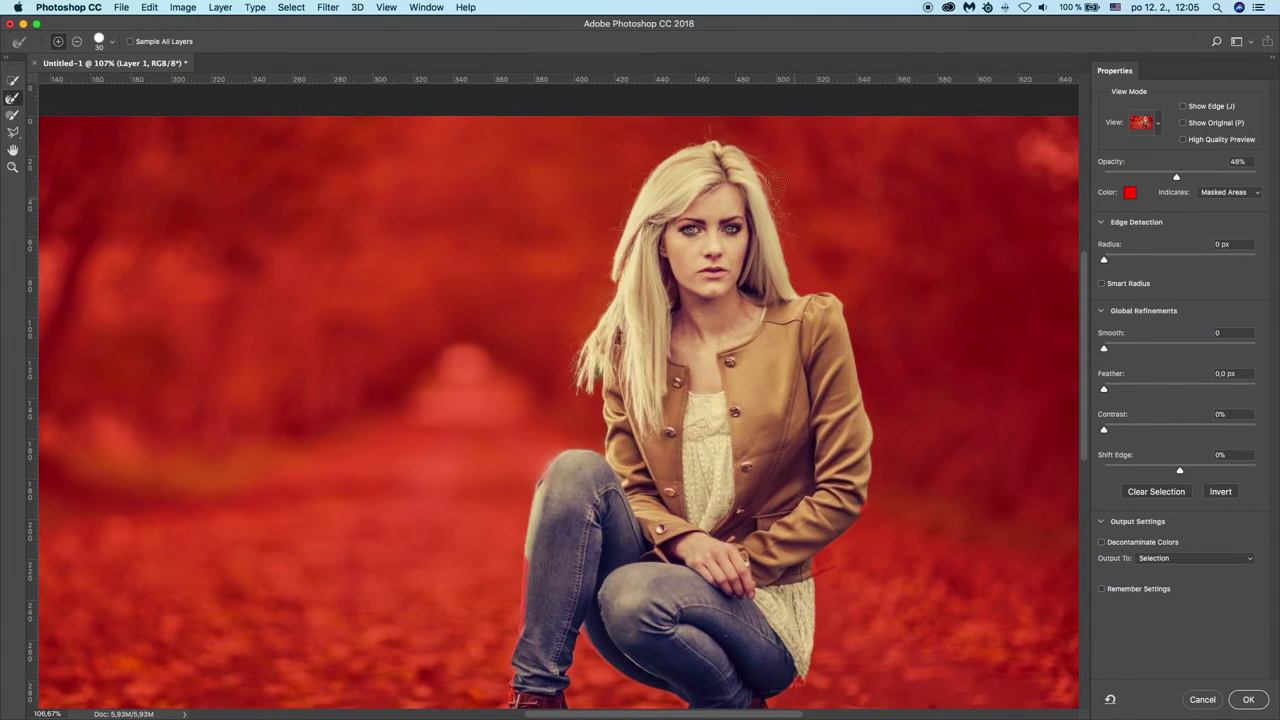
pyautogui.scroll(3, 795, 205)
pyautogui.scroll(1, 760, 180)
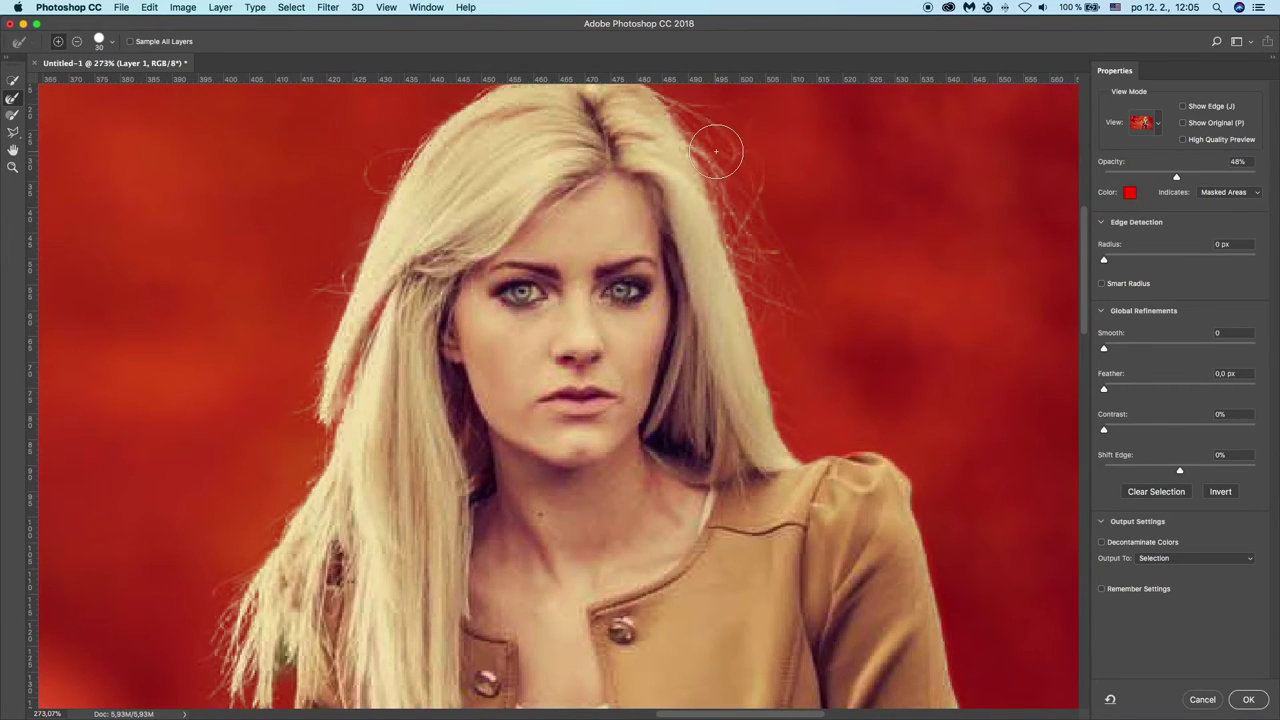
pyautogui.scroll(-3, 775, 304)
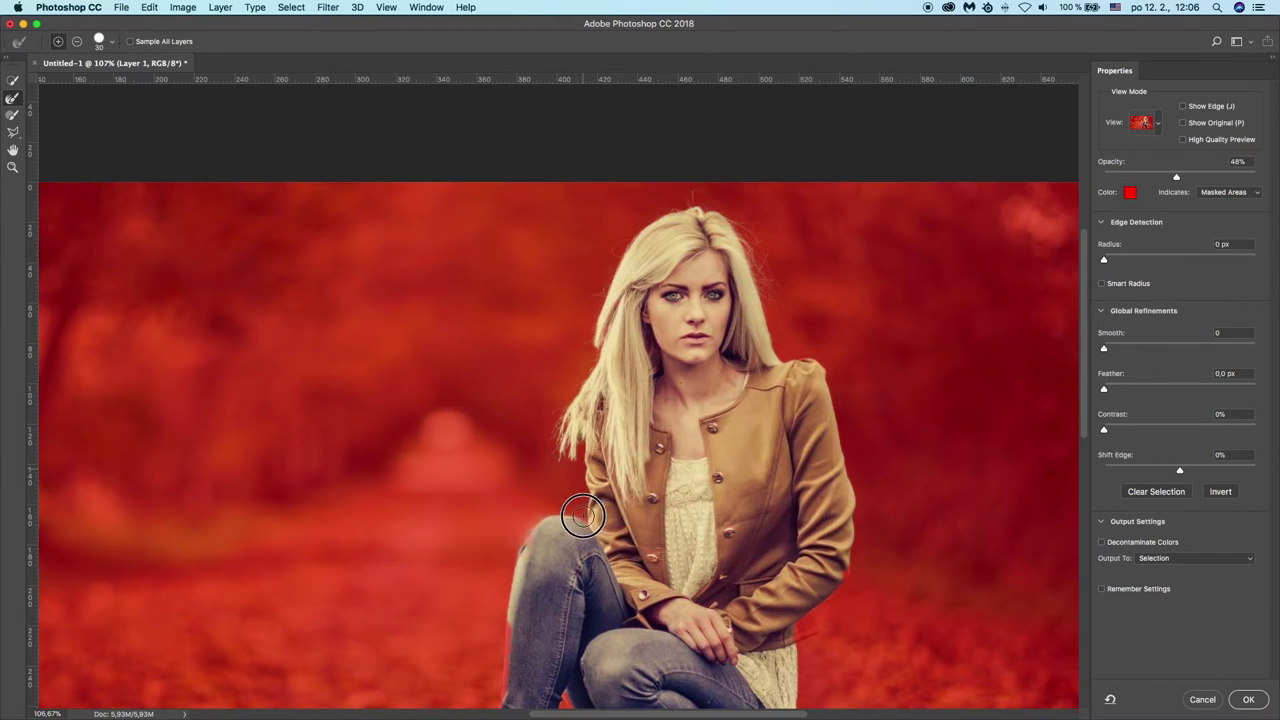
pyautogui.scroll(-1, 528, 536)
# - Refine the left leg edge and paint out the red sliver along the left knee
pyautogui.moveTo(528, 536); pyautogui.dragTo(486, 655)
pyautogui.click(12, 114)
pyautogui.scroll(-1, 604, 570)
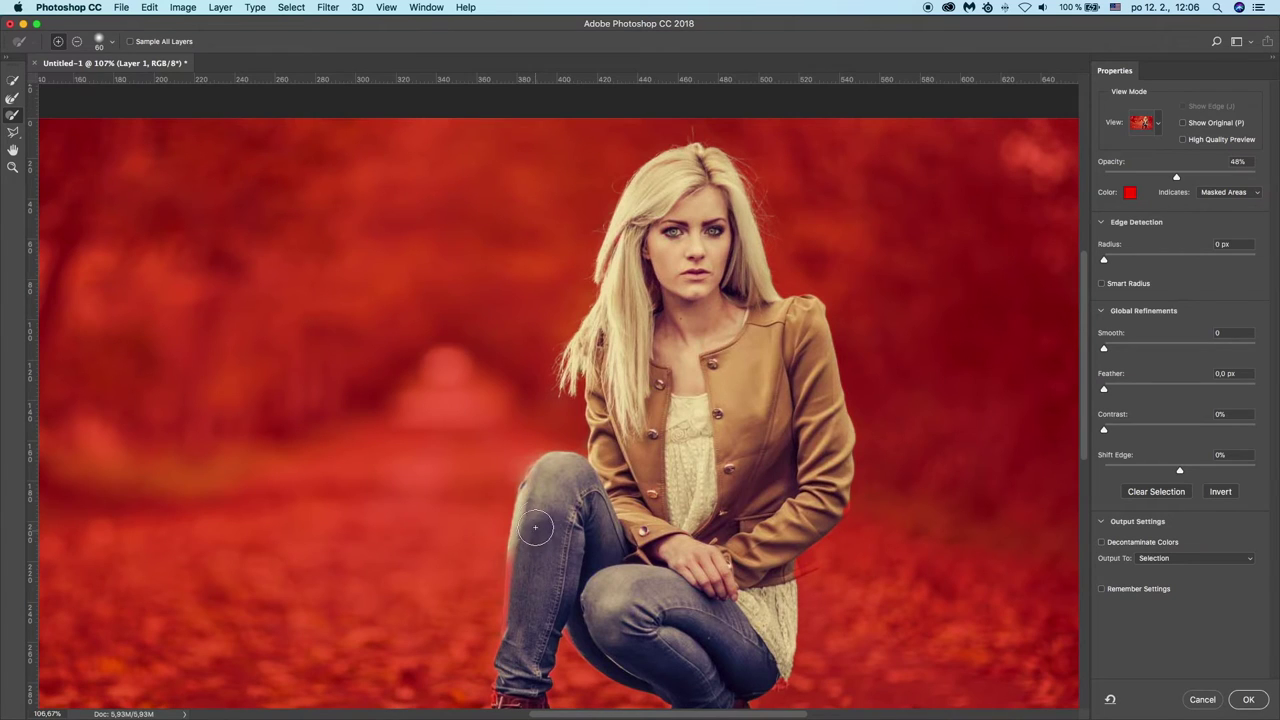
pyautogui.moveTo(505, 561); pyautogui.dragTo(512, 535)
pyautogui.keyDown('alt'); pyautogui.scroll(5, 512, 568); pyautogui.keyUp('alt')
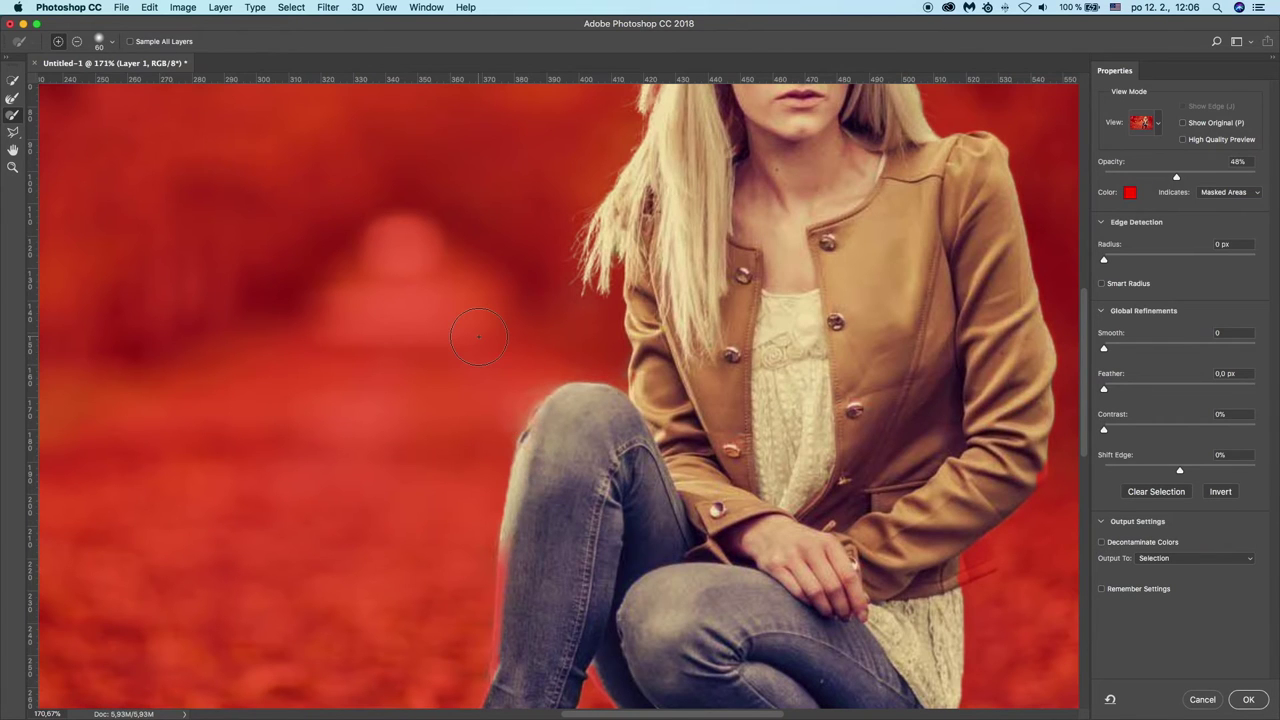
pyautogui.keyDown('alt'); pyautogui.scroll(-5, 479, 336); pyautogui.keyUp('alt')
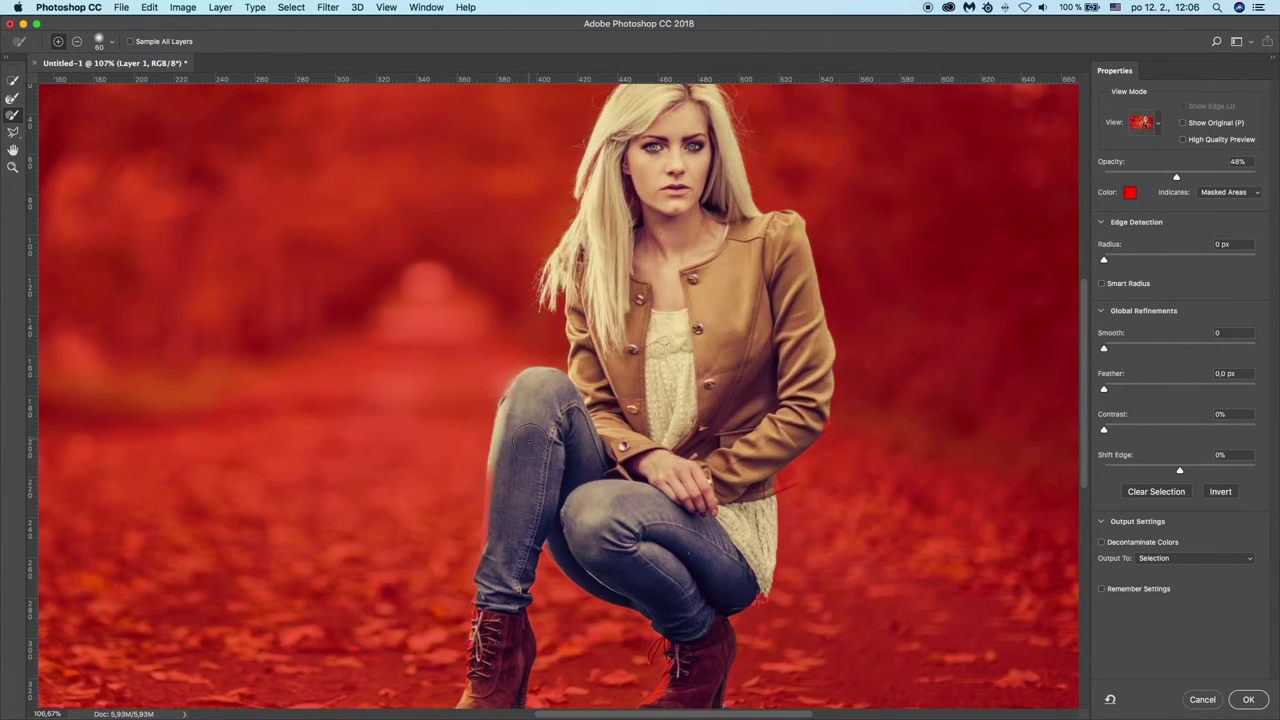
pyautogui.keyDown('alt'); pyautogui.scroll(5, 530, 441); pyautogui.keyUp('alt')
# - Refine the leg's left edge down to the calf with a 20 px brush, then the left boot's bottom
pyautogui.press('[')
pyautogui.press('[')
pyautogui.press('[')
pyautogui.press('[')
pyautogui.press('[')
pyautogui.press('[')
pyautogui.press('[')
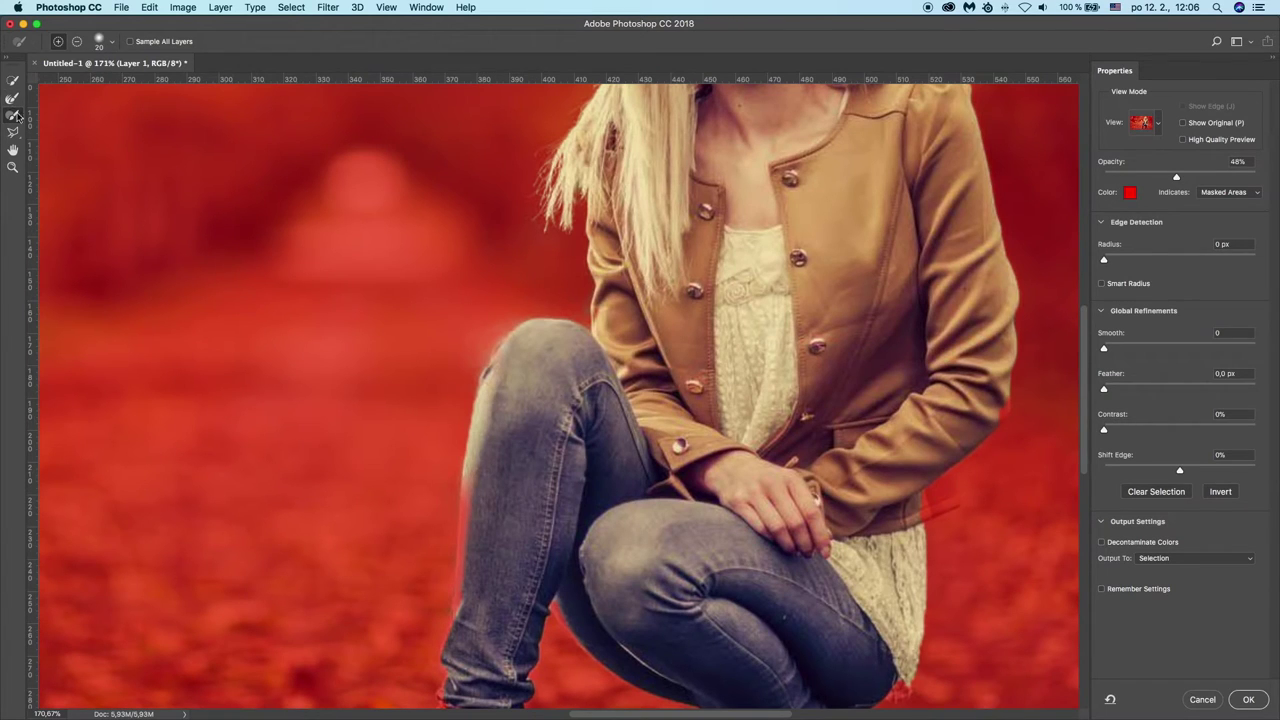
pyautogui.moveTo(476, 480); pyautogui.dragTo(458, 622)
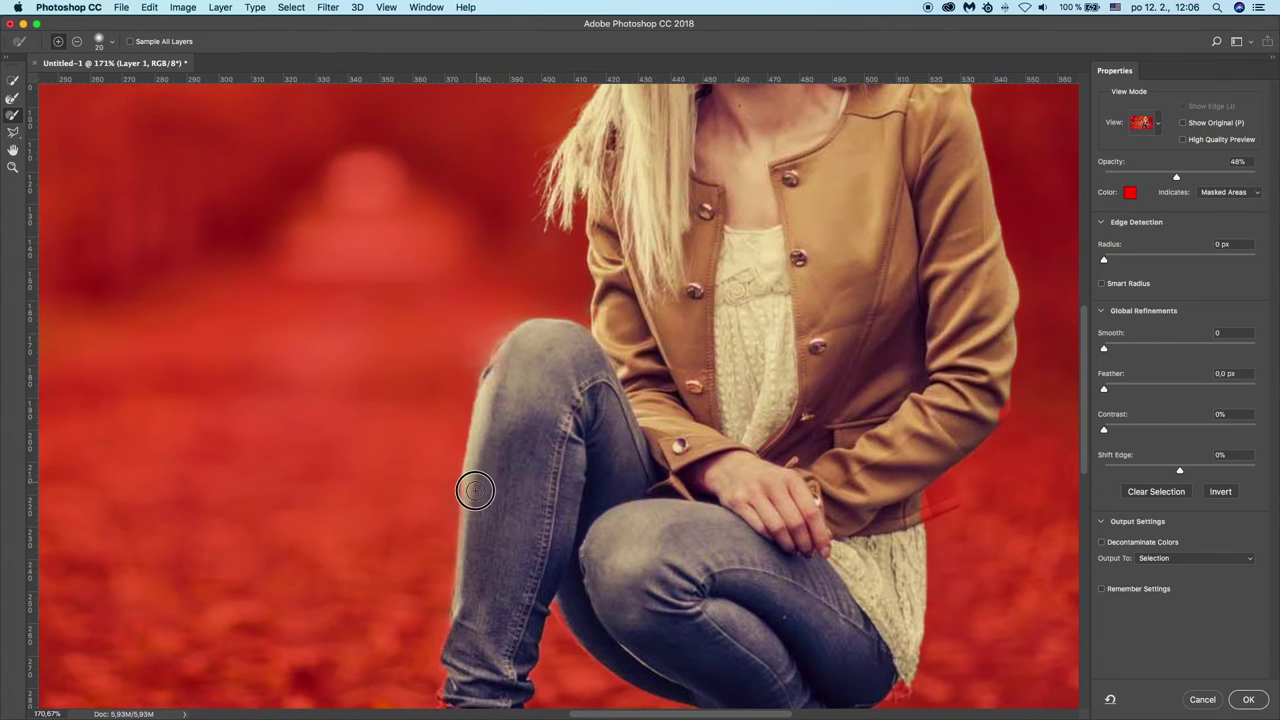
pyautogui.moveTo(471, 494); pyautogui.dragTo(457, 637)
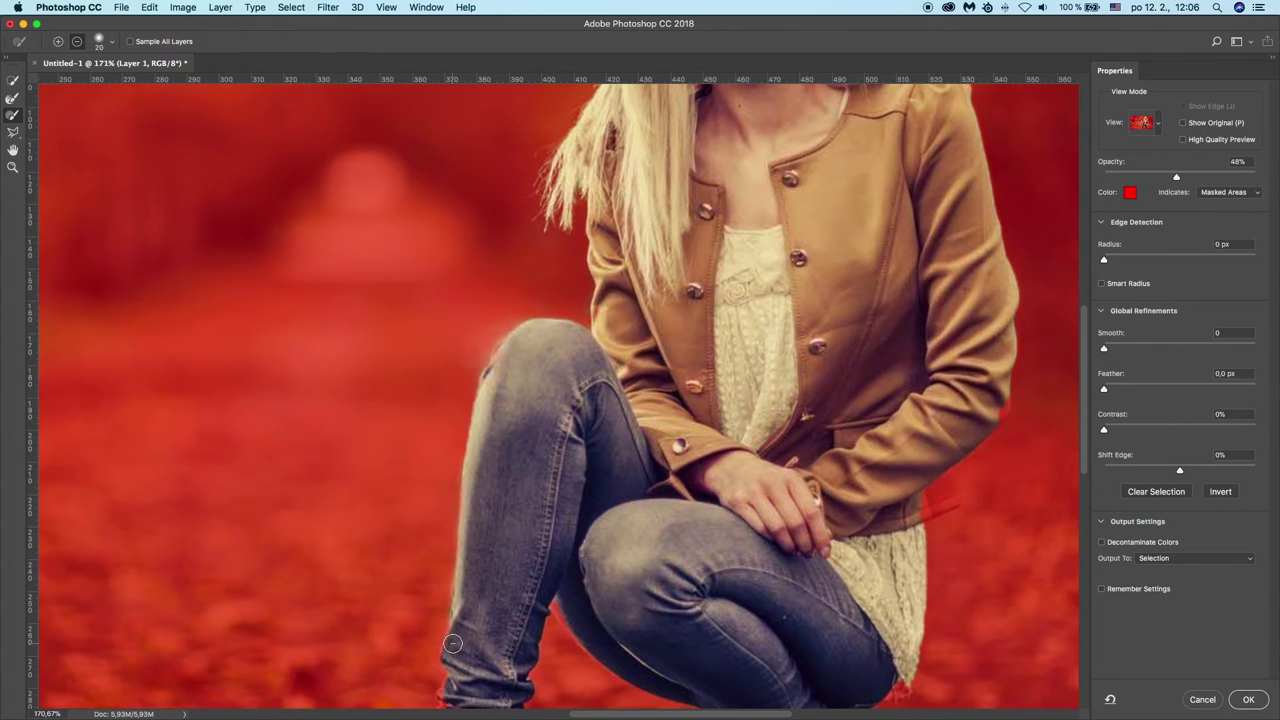
pyautogui.scroll(-5, 457, 637)
pyautogui.click(12, 98)
pyautogui.scroll(-2, 501, 552)
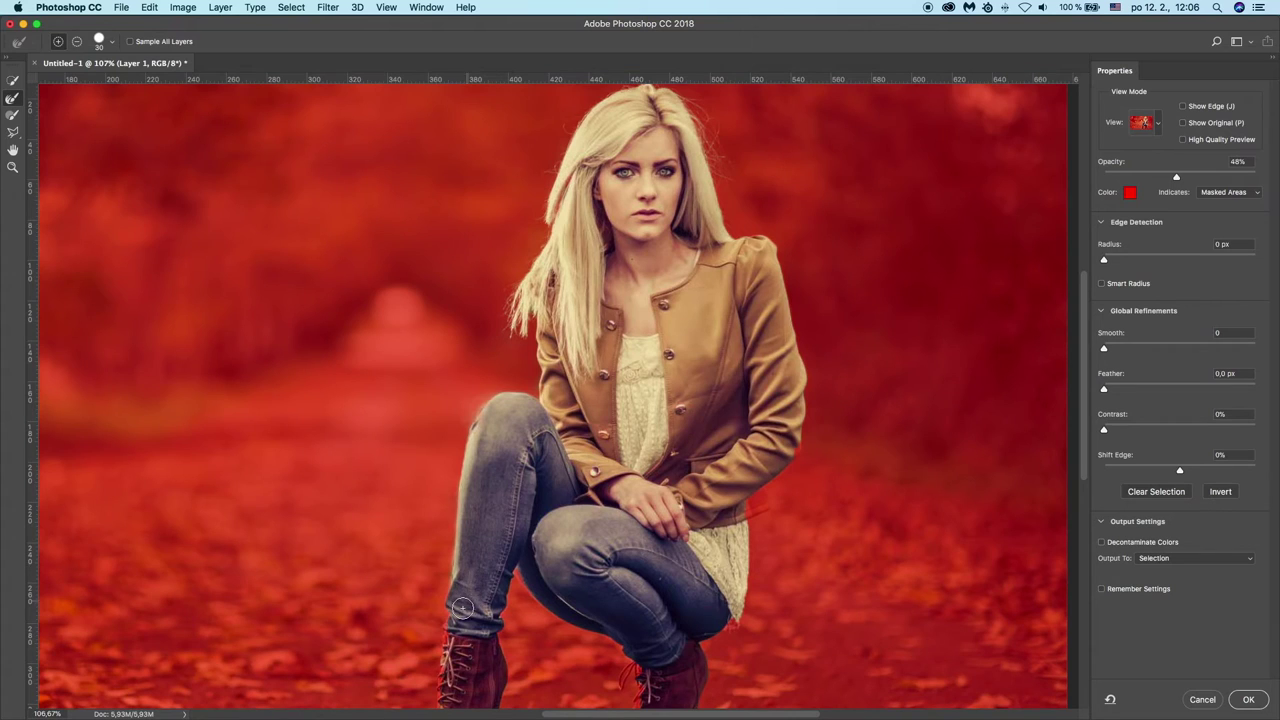
pyautogui.scroll(-5, 436, 626)
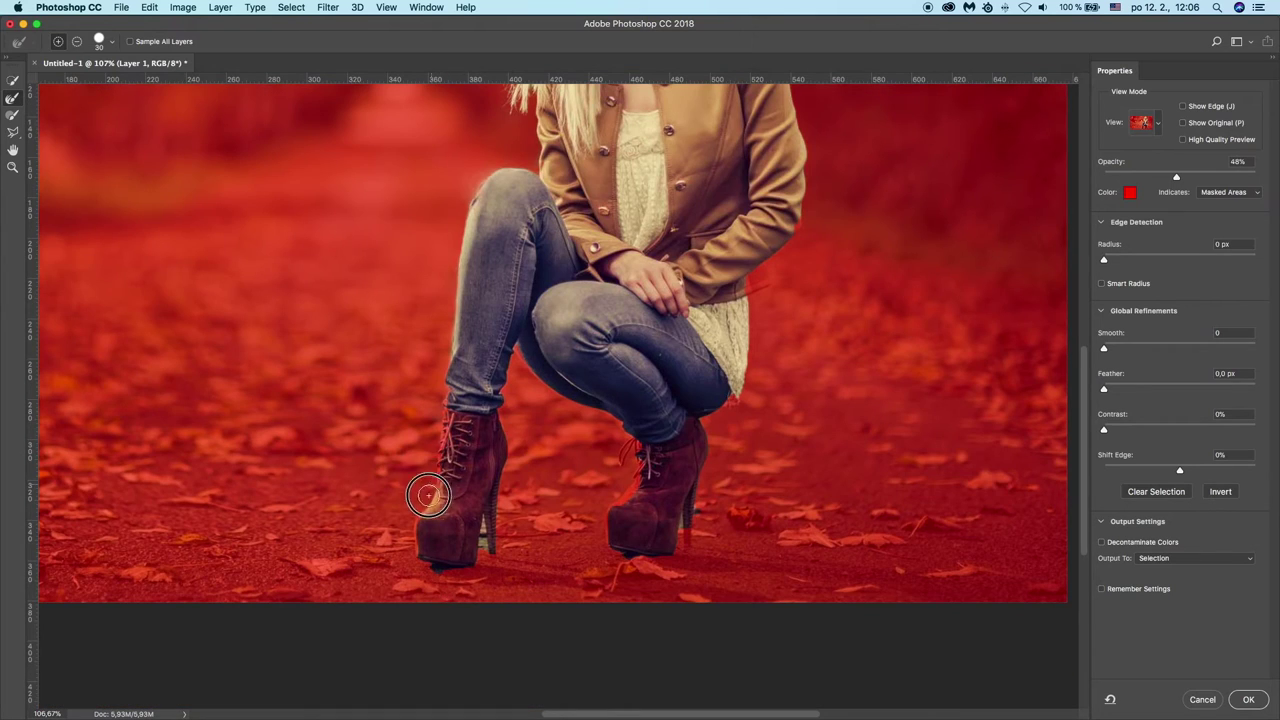
pyautogui.moveTo(417, 517)
pyautogui.mouseDown()
pyautogui.moveTo(503, 541)
pyautogui.moveTo(604, 424)
pyautogui.mouseUp()
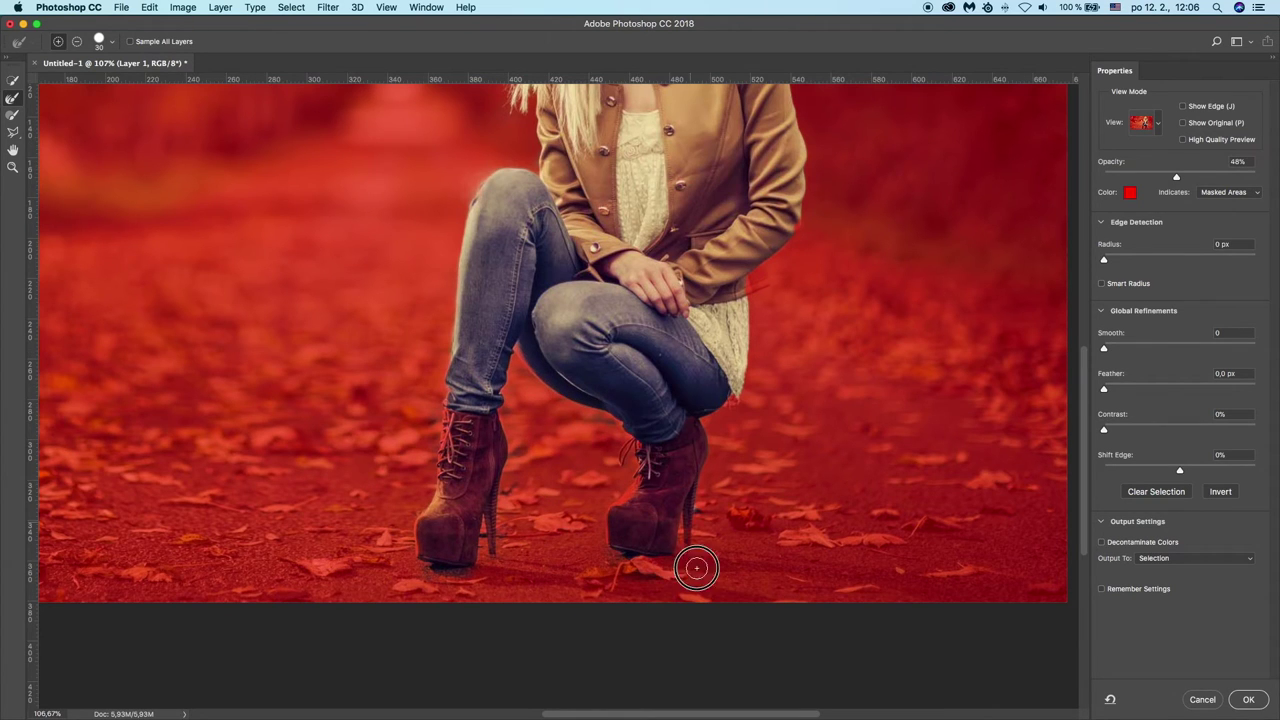
pyautogui.scroll(5, 802, 400)
# - Switch to the Brush in Add mode, zoom out, and shrink it to 3 px for the laces
pyautogui.press('b')
pyautogui.scroll(-5, 639, 511)
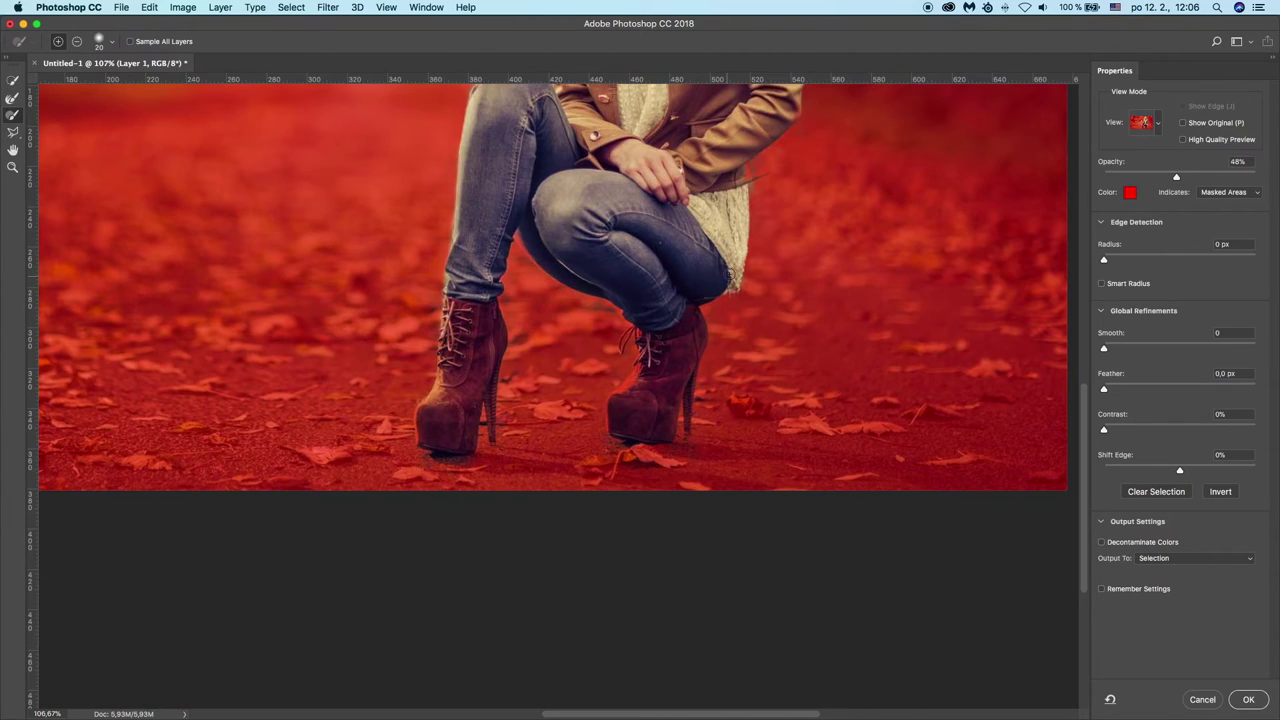
pyautogui.scroll(1, 720, 300)
pyautogui.press('super+minus')
pyautogui.press('super+minus')
pyautogui.press('alt')
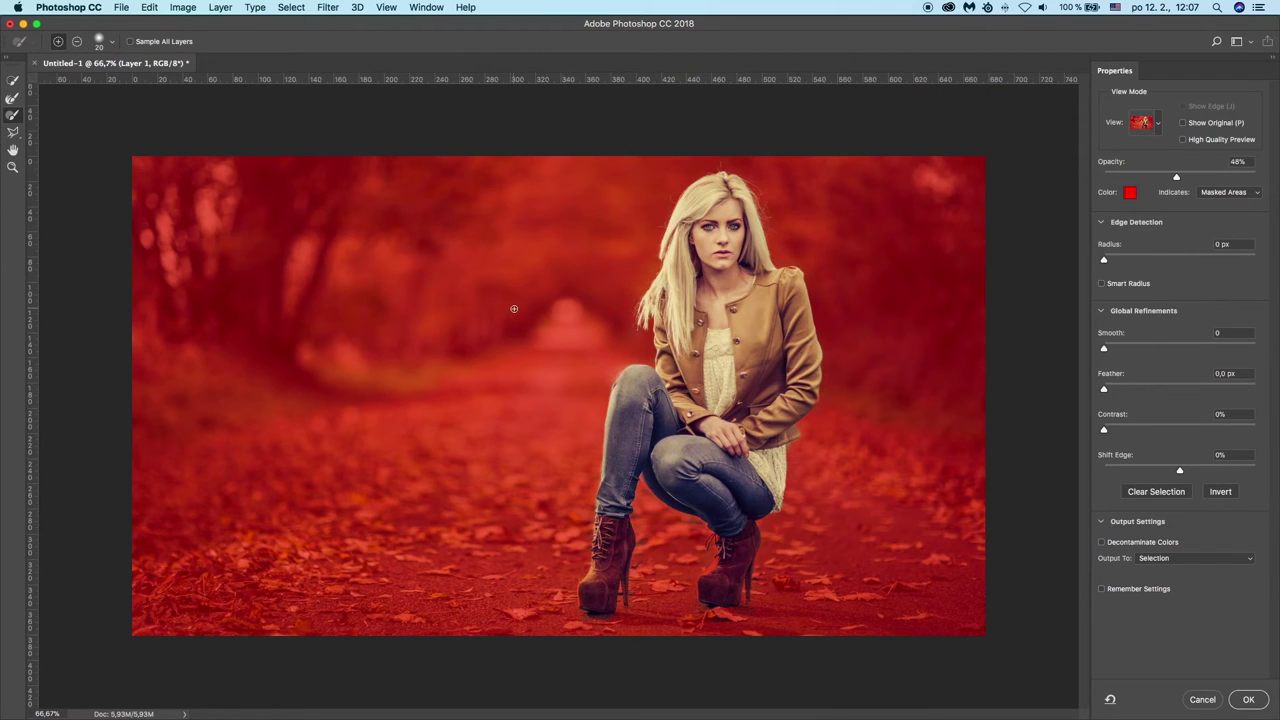
pyautogui.scroll(3, 777, 597)
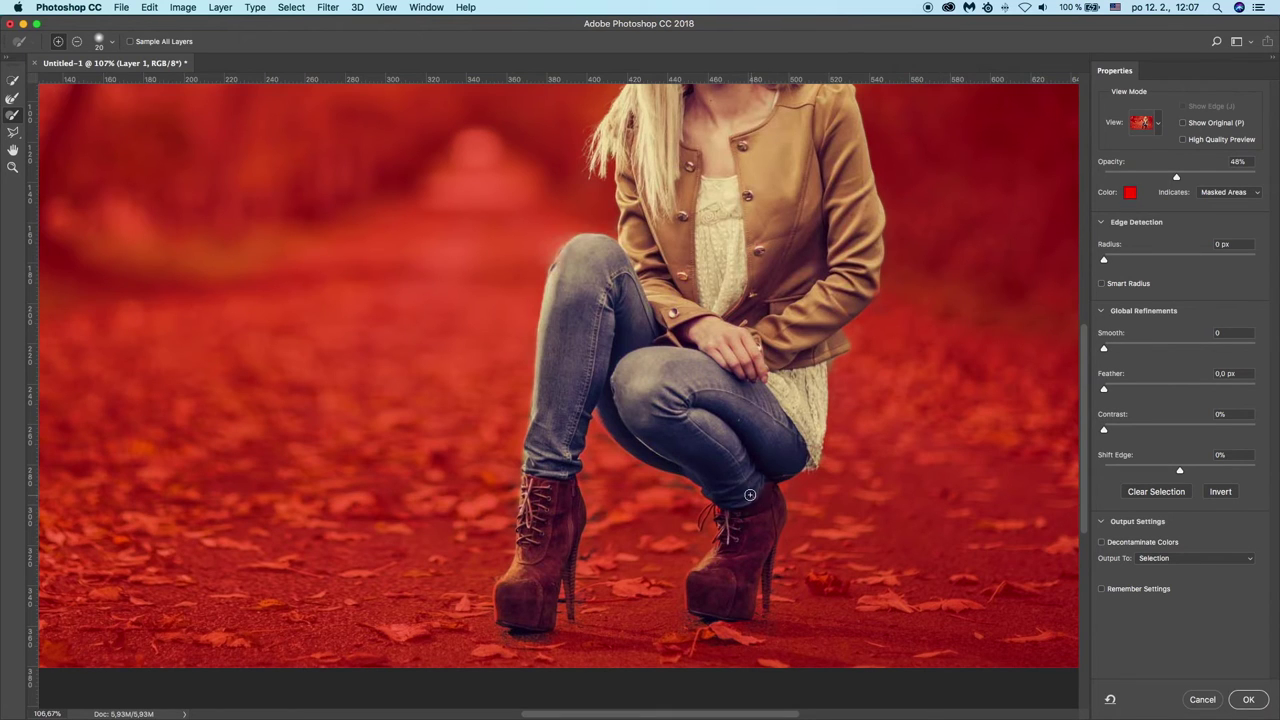
pyautogui.scroll(2, 750, 494)
pyautogui.scroll(3, 714, 470)
pyautogui.press('[')
pyautogui.press('[')
pyautogui.press('[')
pyautogui.press('[')
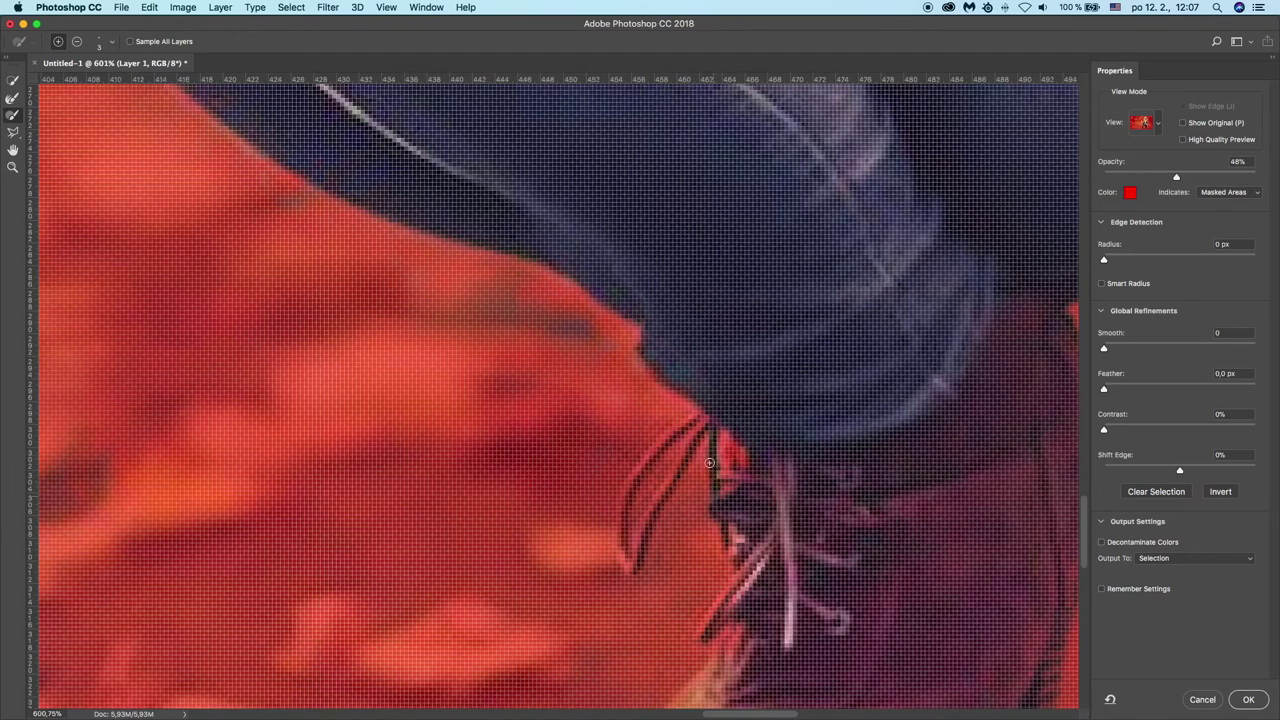
# - Add the right boot's lace strands back into the selection
pyautogui.moveTo(707, 423)
pyautogui.mouseDown()
pyautogui.moveTo(626, 563)
pyautogui.moveTo(636, 479)
pyautogui.moveTo(695, 420)
pyautogui.moveTo(713, 422)
pyautogui.mouseUp()
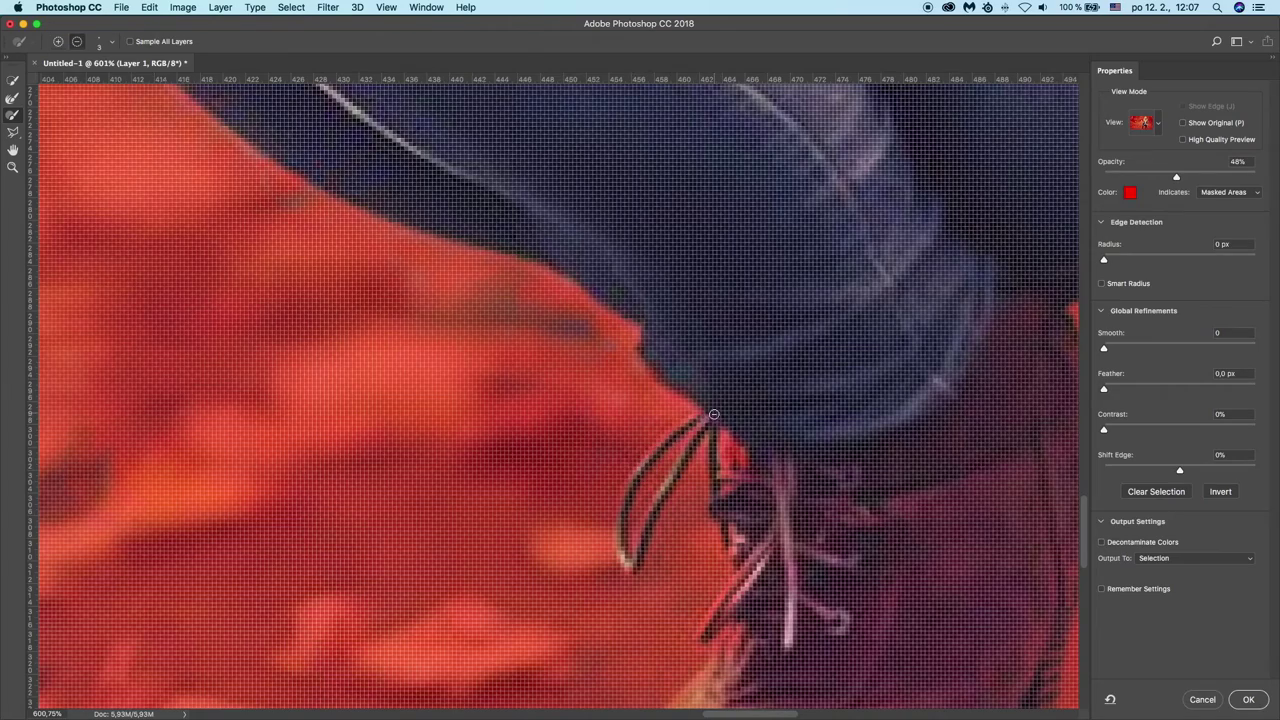
pyautogui.scroll(-5, 713, 422)
pyautogui.scroll(-3, 713, 422)
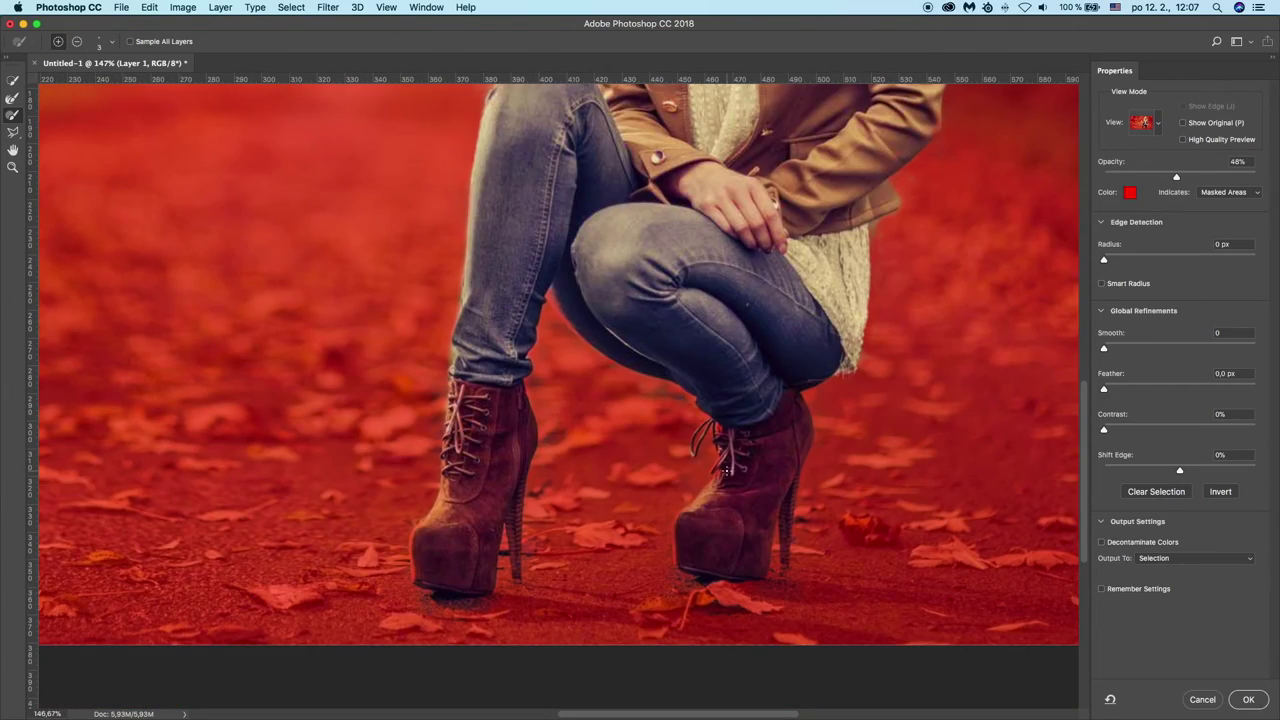
pyautogui.scroll(10, 731, 463)
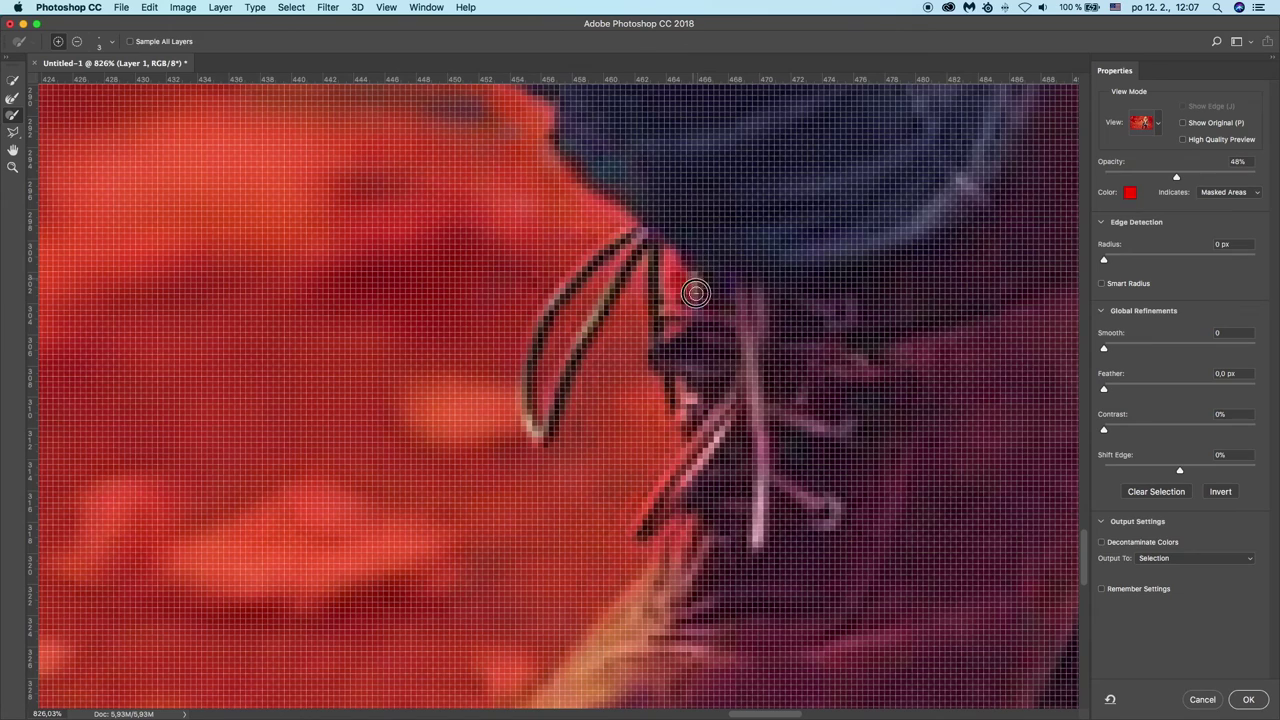
pyautogui.moveTo(701, 451); pyautogui.dragTo(626, 517)
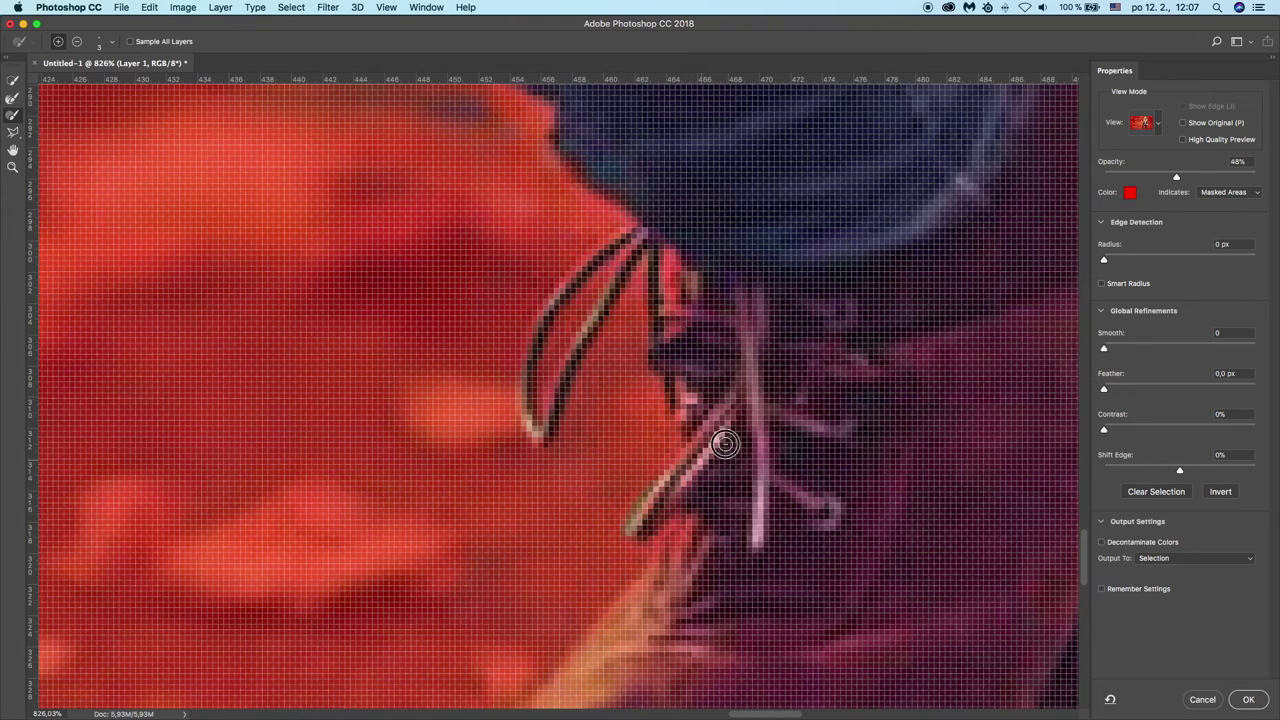
pyautogui.scroll(-8, 603, 562)
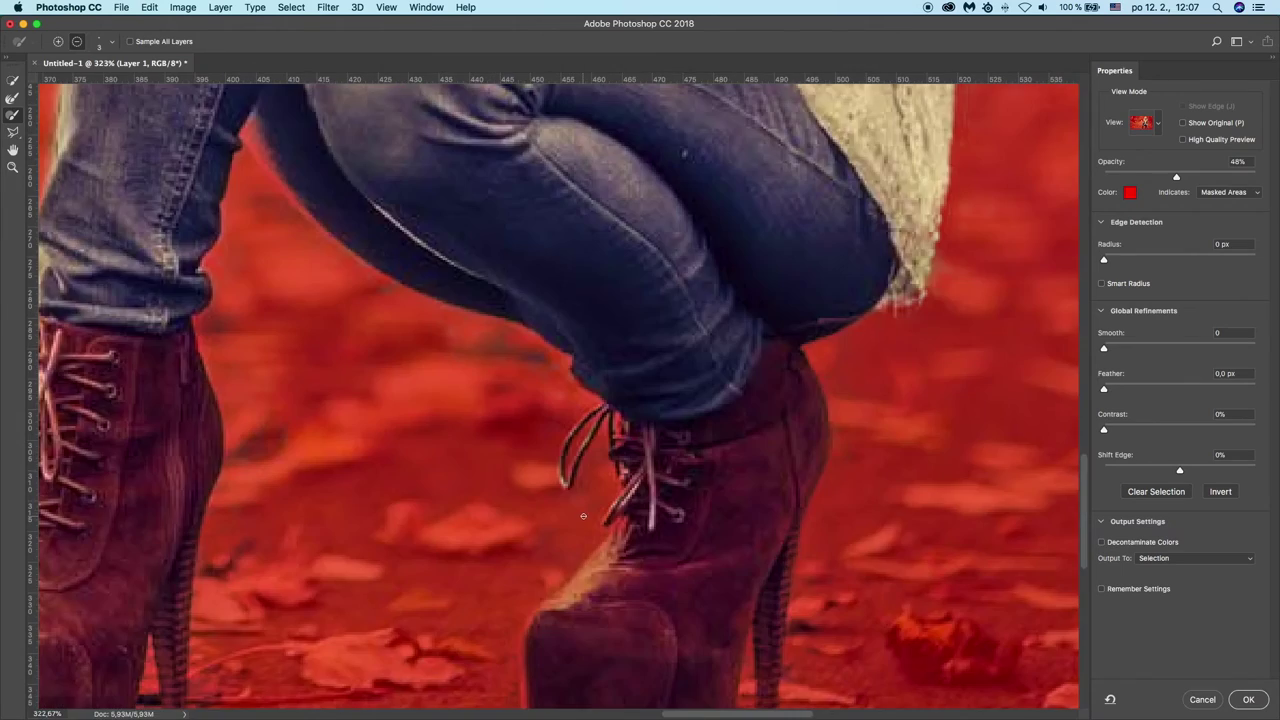
pyautogui.scroll(-3, 655, 405)
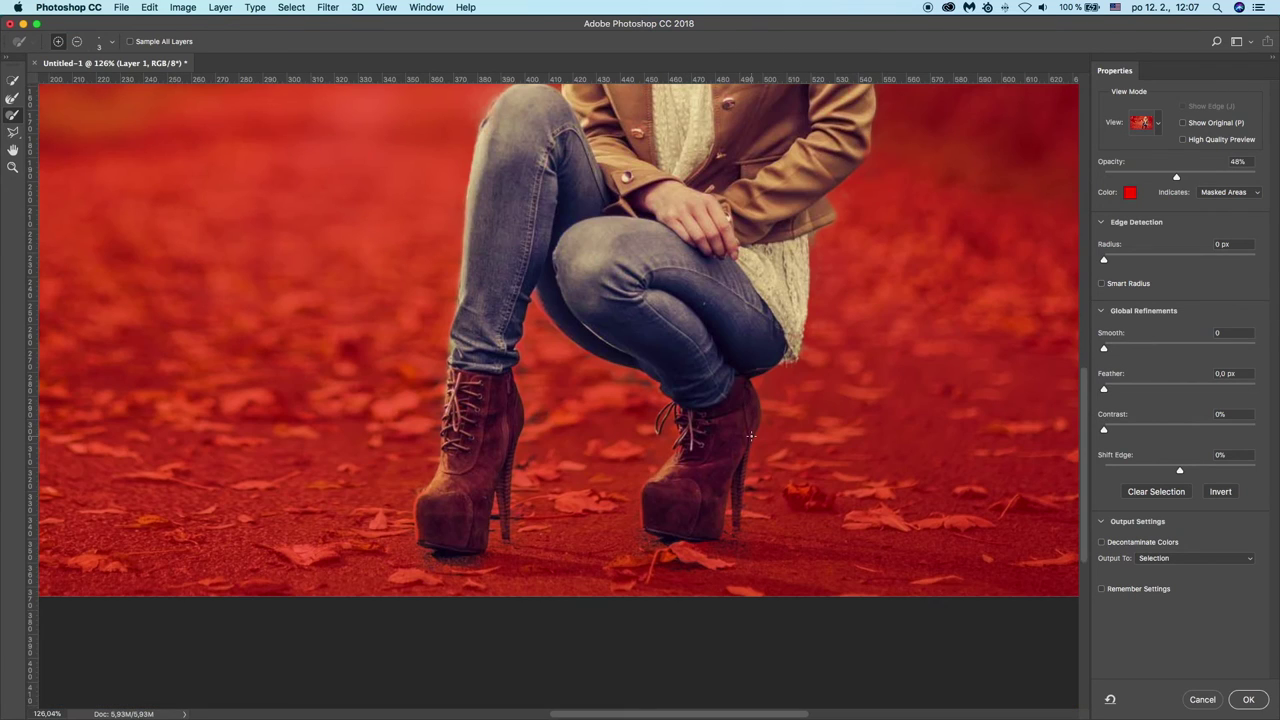
pyautogui.scroll(10, 489, 295)
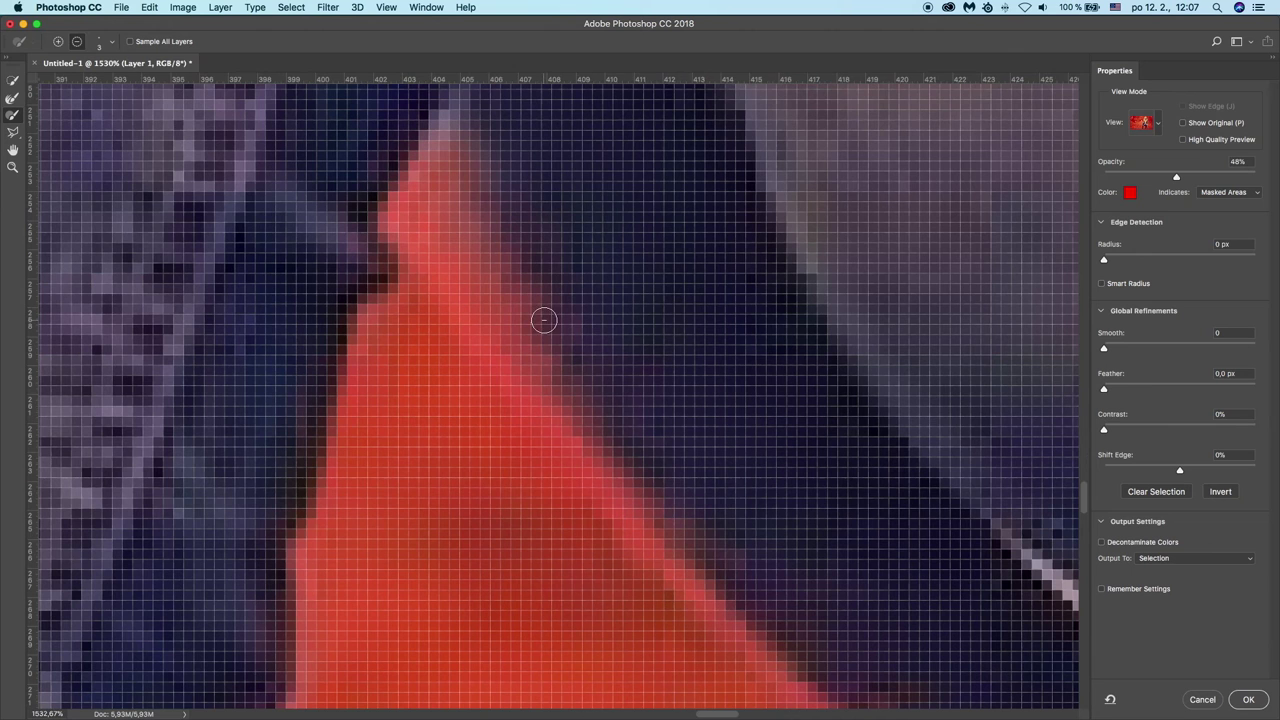
# - Clean the jeans-tip edge by subtracting with a smaller Refine Edge Brush, then fit on screen
pyautogui.moveTo(471, 200); pyautogui.dragTo(604, 384)
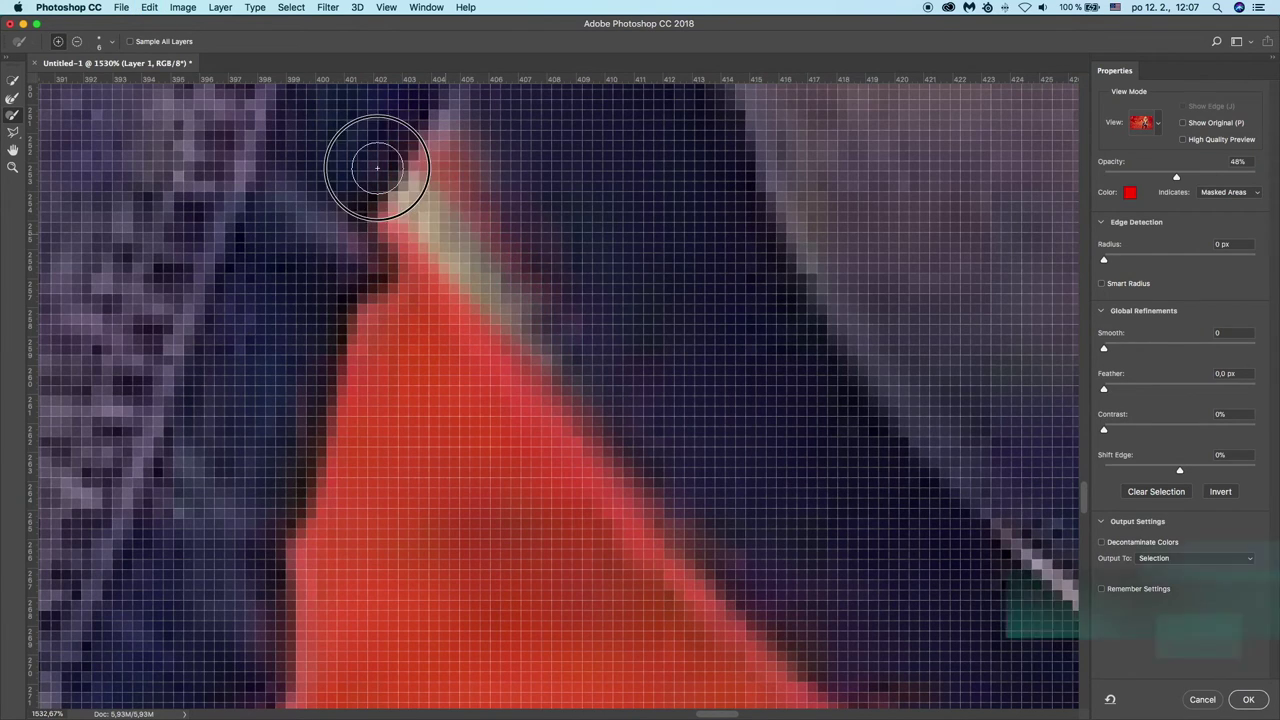
pyautogui.press('alt')
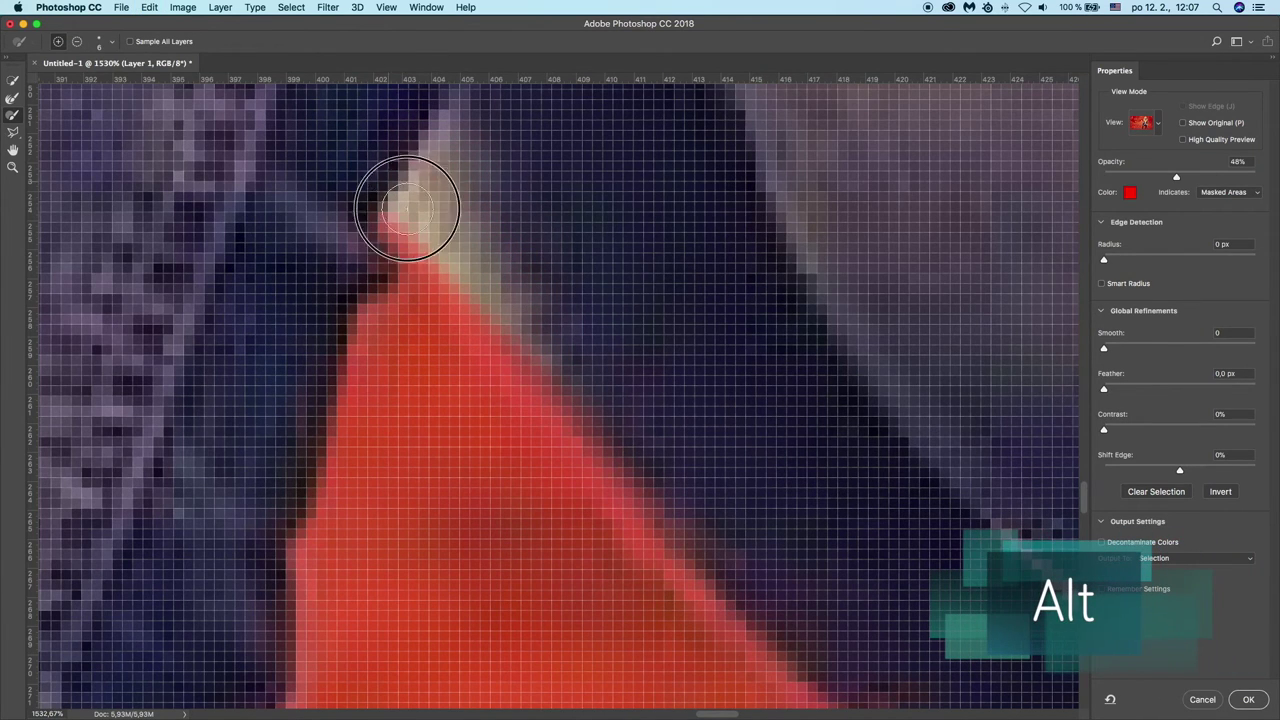
pyautogui.scroll(-5, 421, 178)
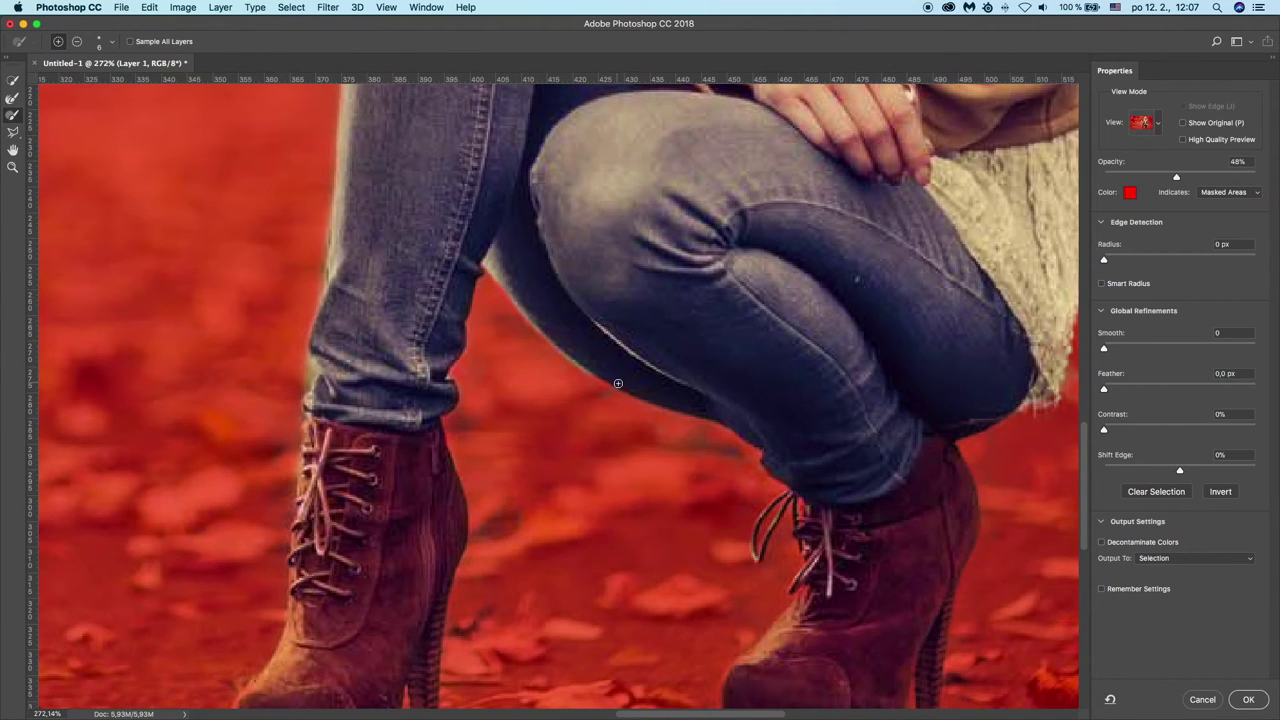
pyautogui.click(12, 97)
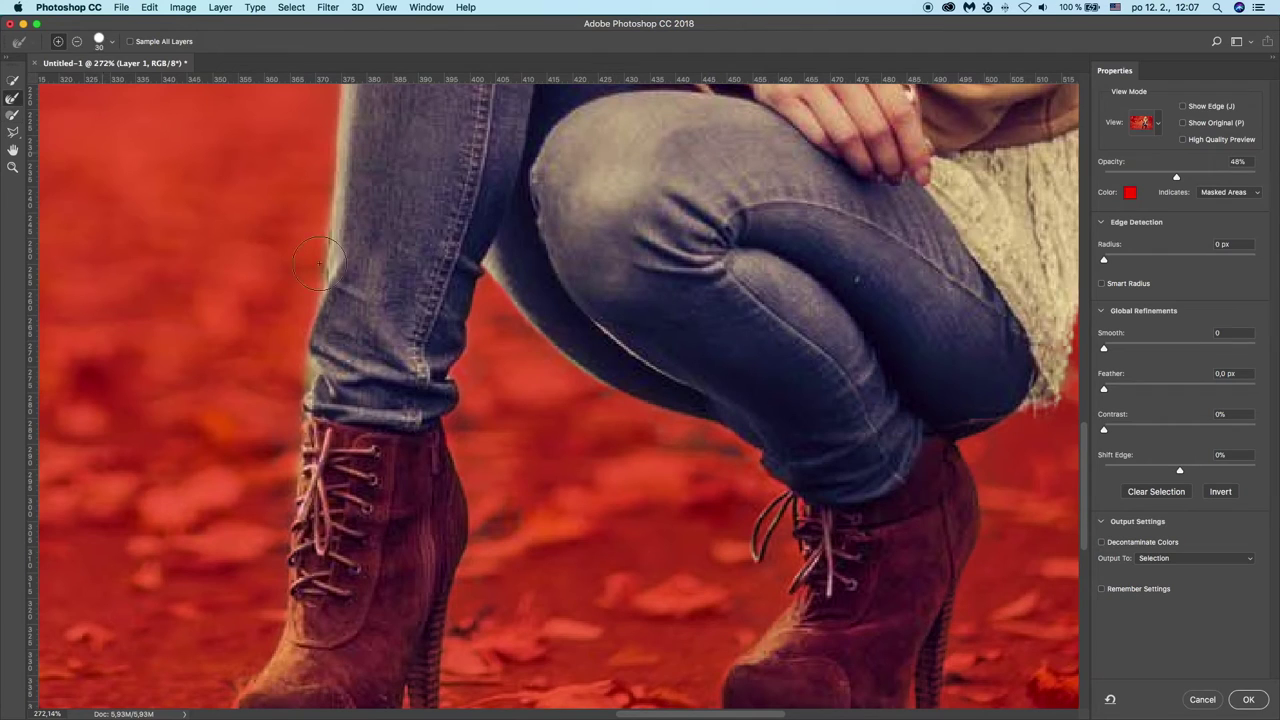
pyautogui.press('[')
pyautogui.press('[')
pyautogui.press('[')
pyautogui.press('[')
pyautogui.press('[')
pyautogui.press('[')
pyautogui.hotkey('ctrl', '0')
pyautogui.keyDown('alt'); pyautogui.scroll(-3, 784, 344); pyautogui.keyUp('alt')
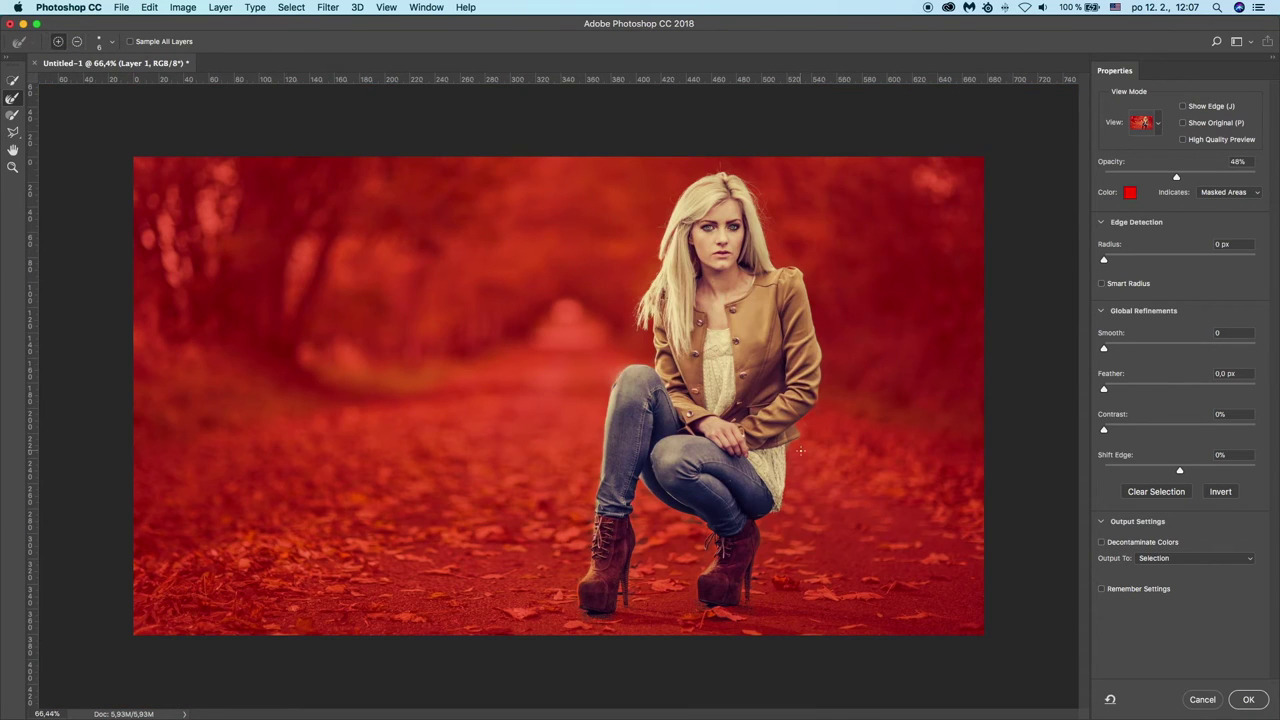
pyautogui.click(1158, 124)
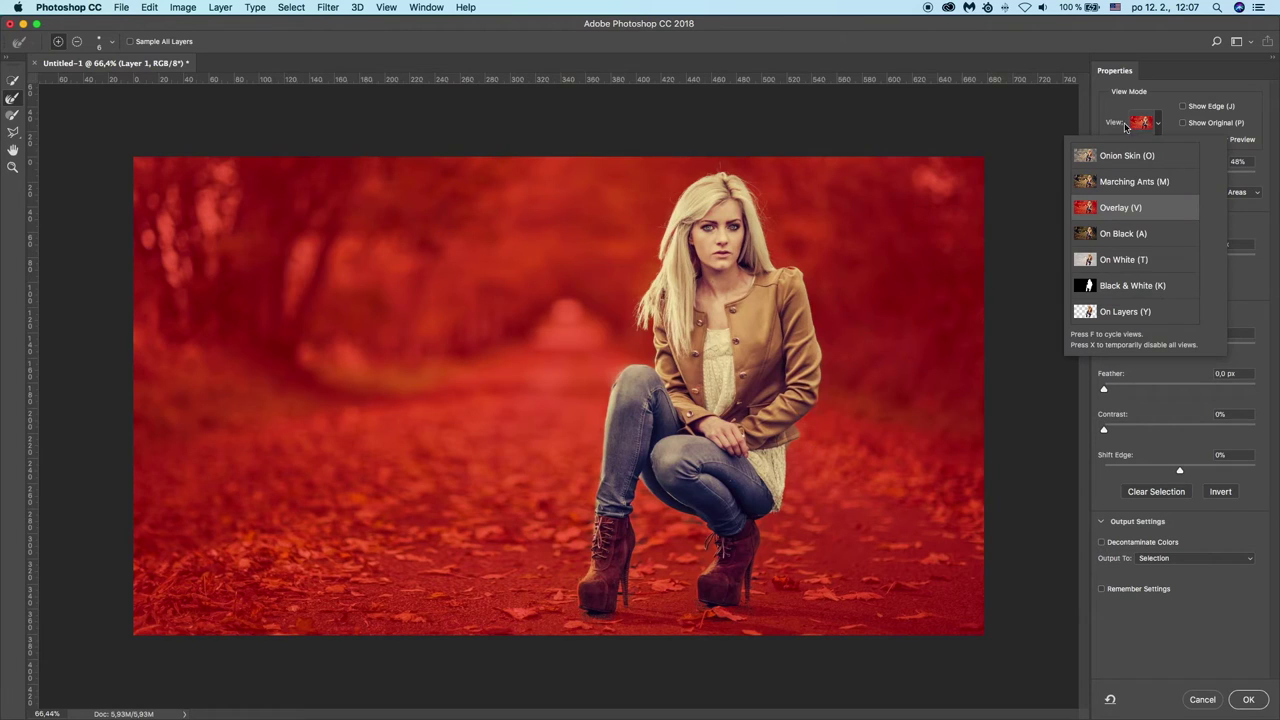
# - Switch the Select and Mask view to Black & White and inspect the woman's mask edges
pyautogui.click(1132, 285)
pyautogui.scroll(4, 680, 337)
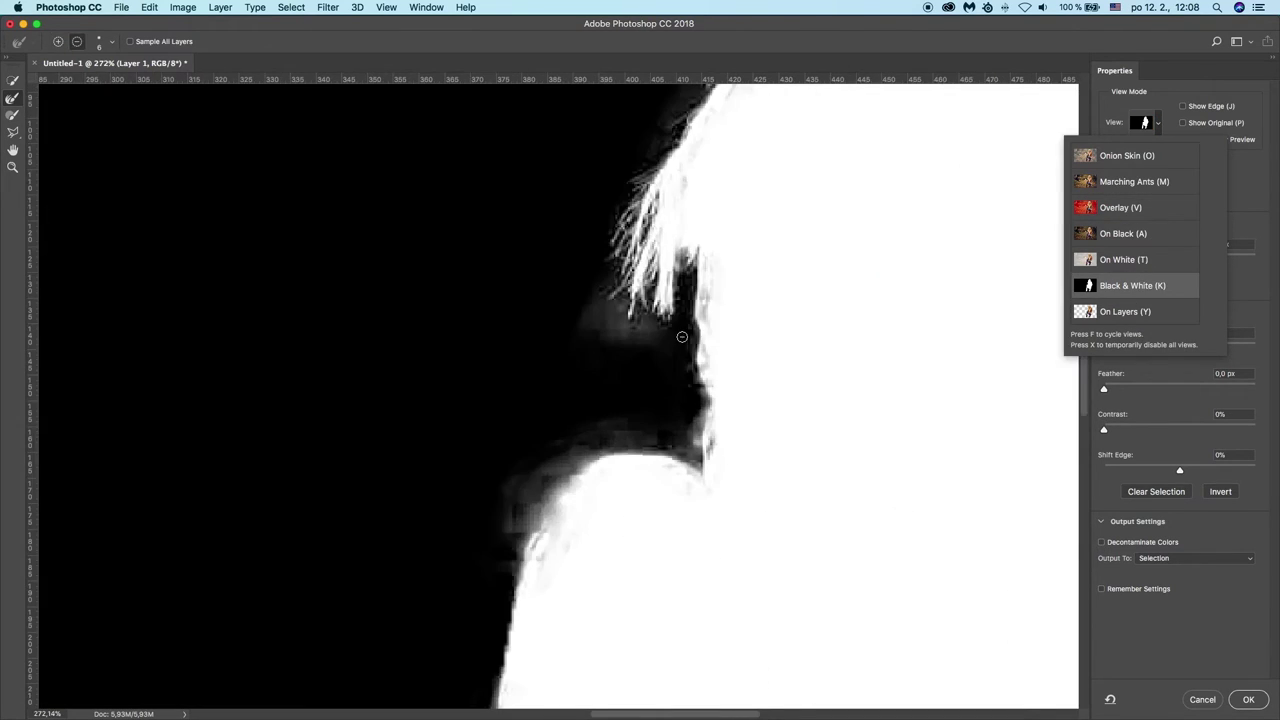
pyautogui.scroll(-3, 680, 337)
pyautogui.scroll(2, 880, 172)
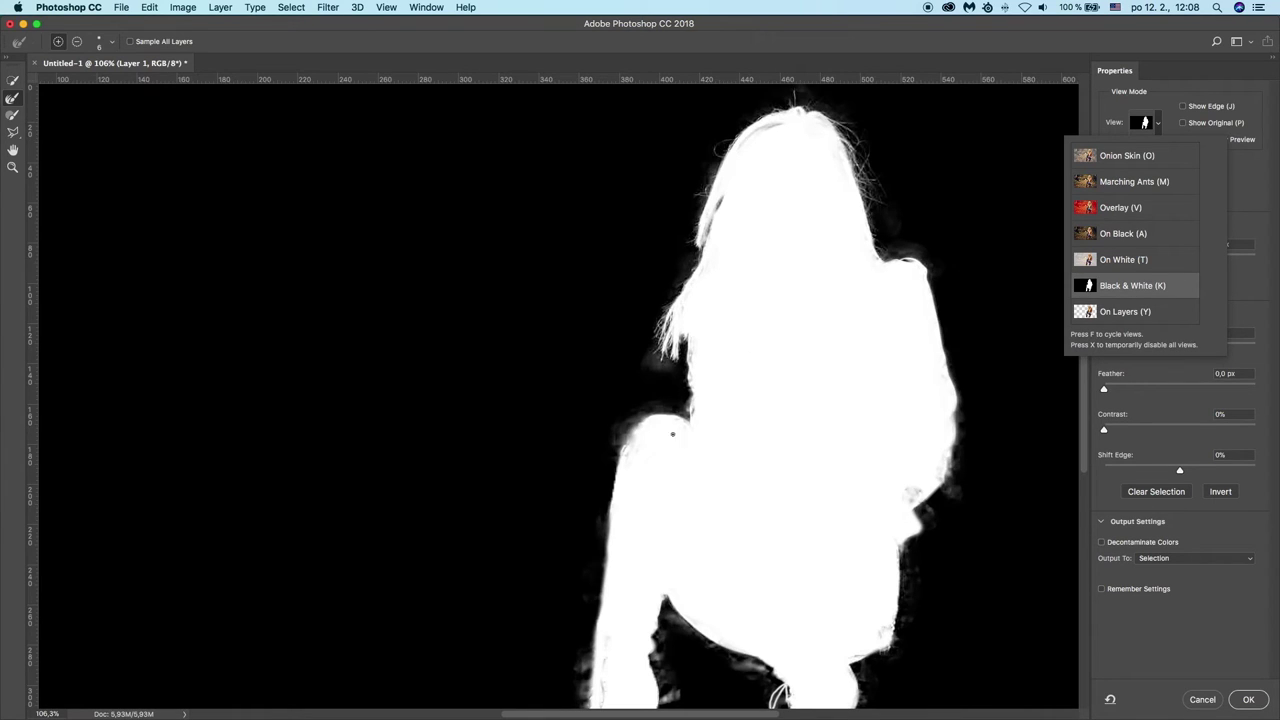
pyautogui.scroll(-3, 952, 499)
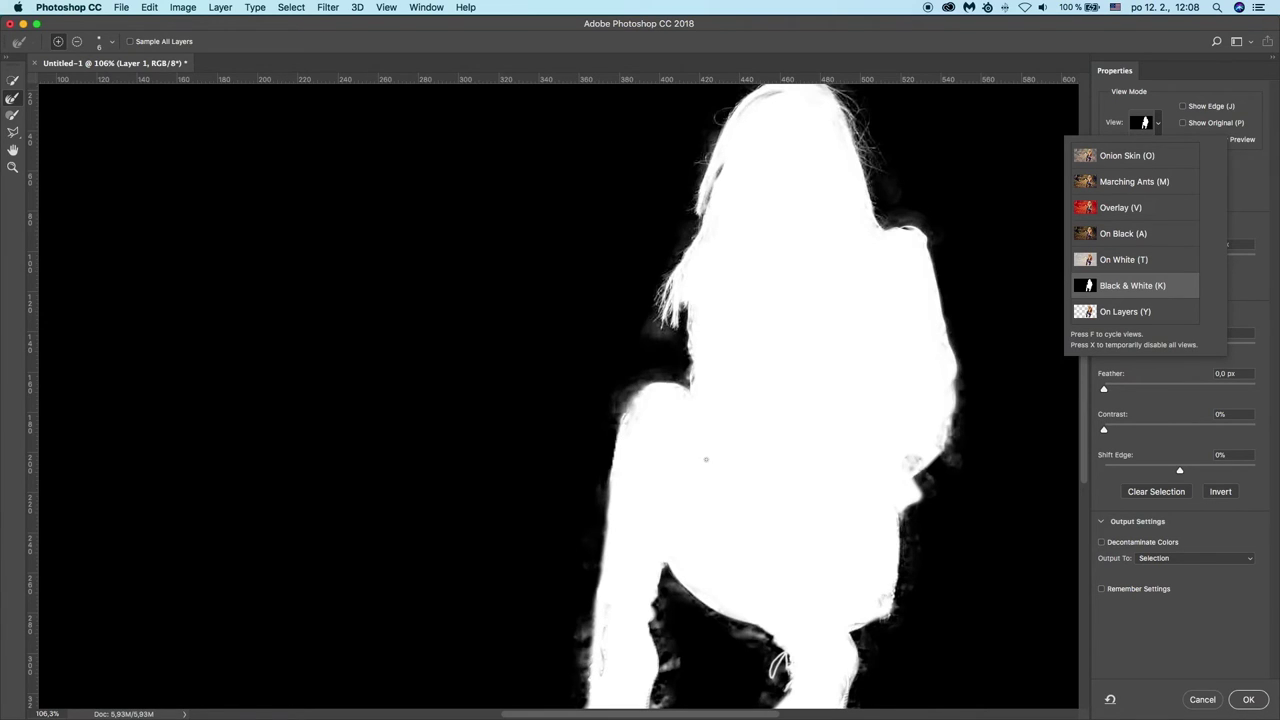
pyautogui.scroll(-3, 706, 459)
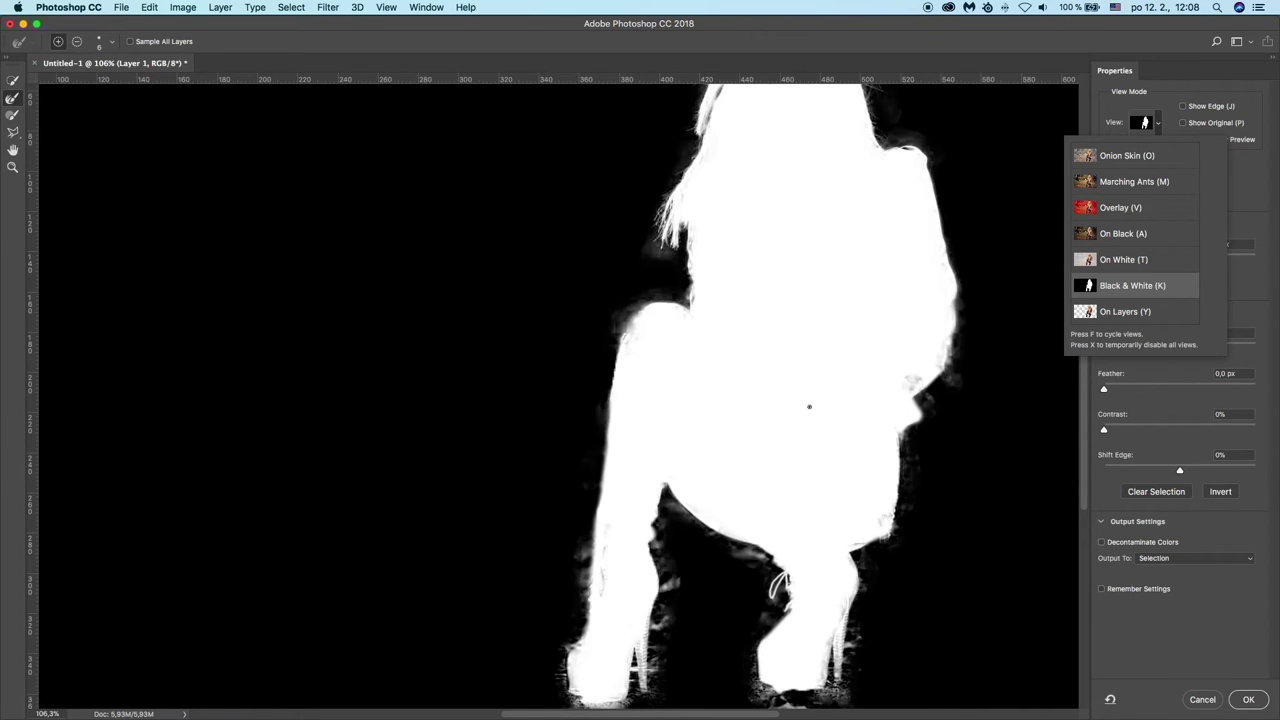
pyautogui.click(1208, 624)
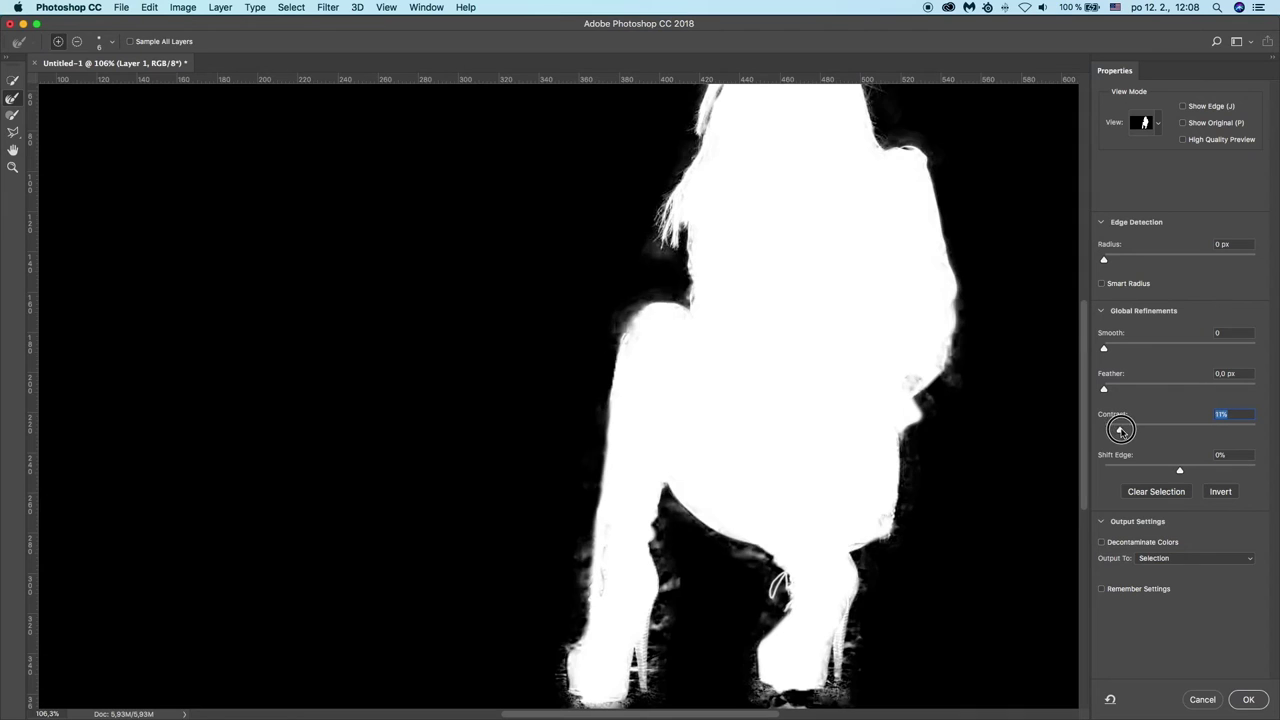
# - Try edge Contrast values from 0% to 93%, settle on 21%, and apply the refined selection
pyautogui.moveTo(1106, 432); pyautogui.dragTo(1129, 430)
pyautogui.scroll(2, 907, 372)
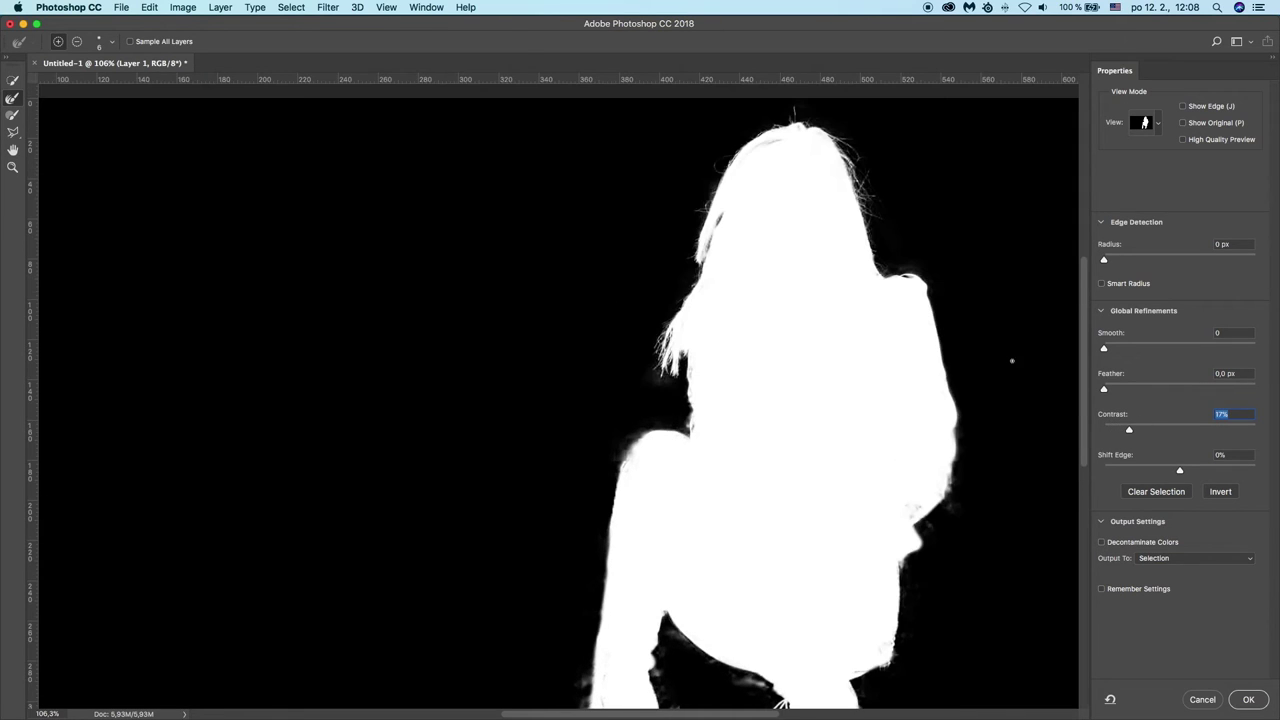
pyautogui.write('0')
pyautogui.press('Return')
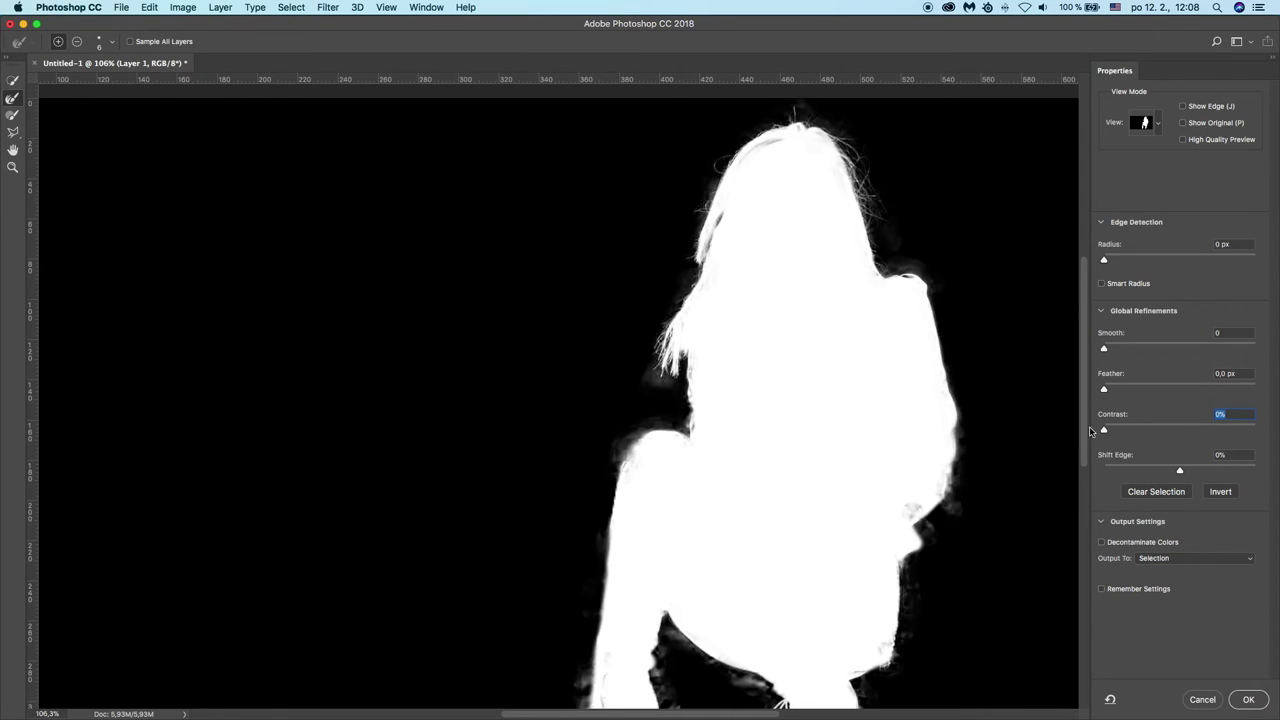
pyautogui.moveTo(1106, 432); pyautogui.dragTo(1135, 430)
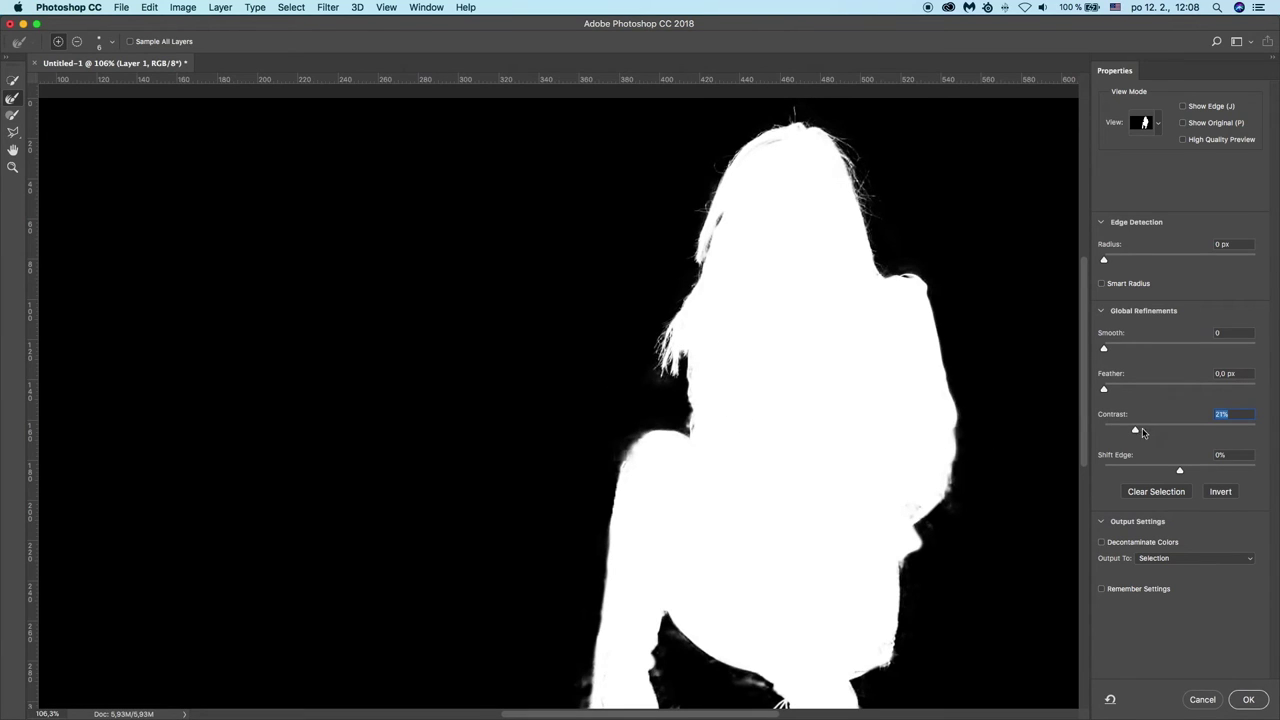
pyautogui.moveTo(1143, 432); pyautogui.dragTo(1244, 430)
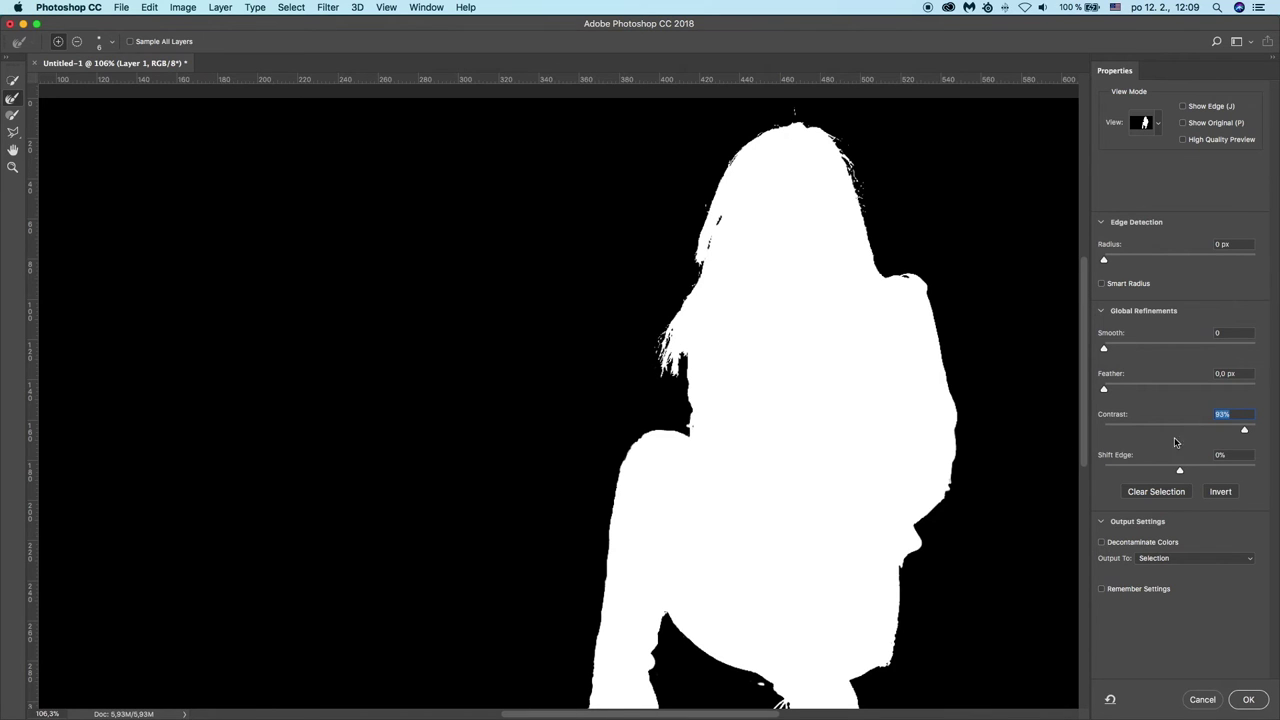
pyautogui.moveTo(1148, 430); pyautogui.dragTo(1124, 430)
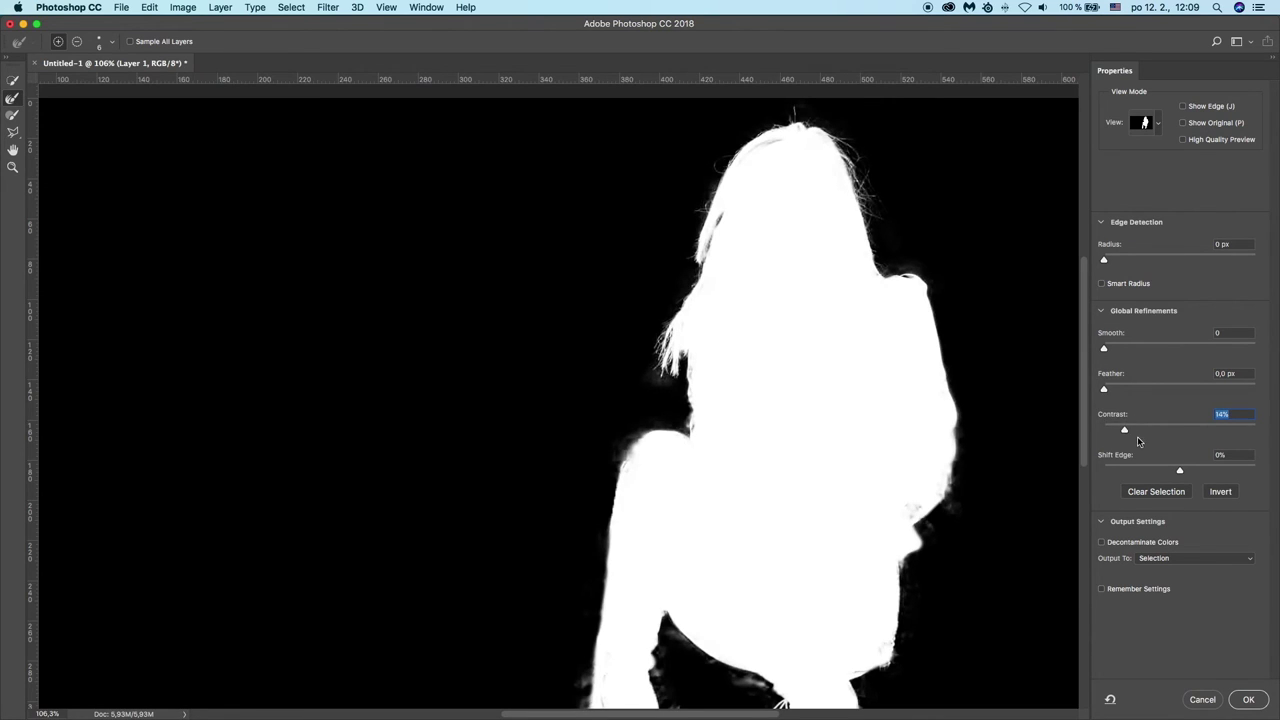
pyautogui.moveTo(1130, 431); pyautogui.dragTo(1136, 432)
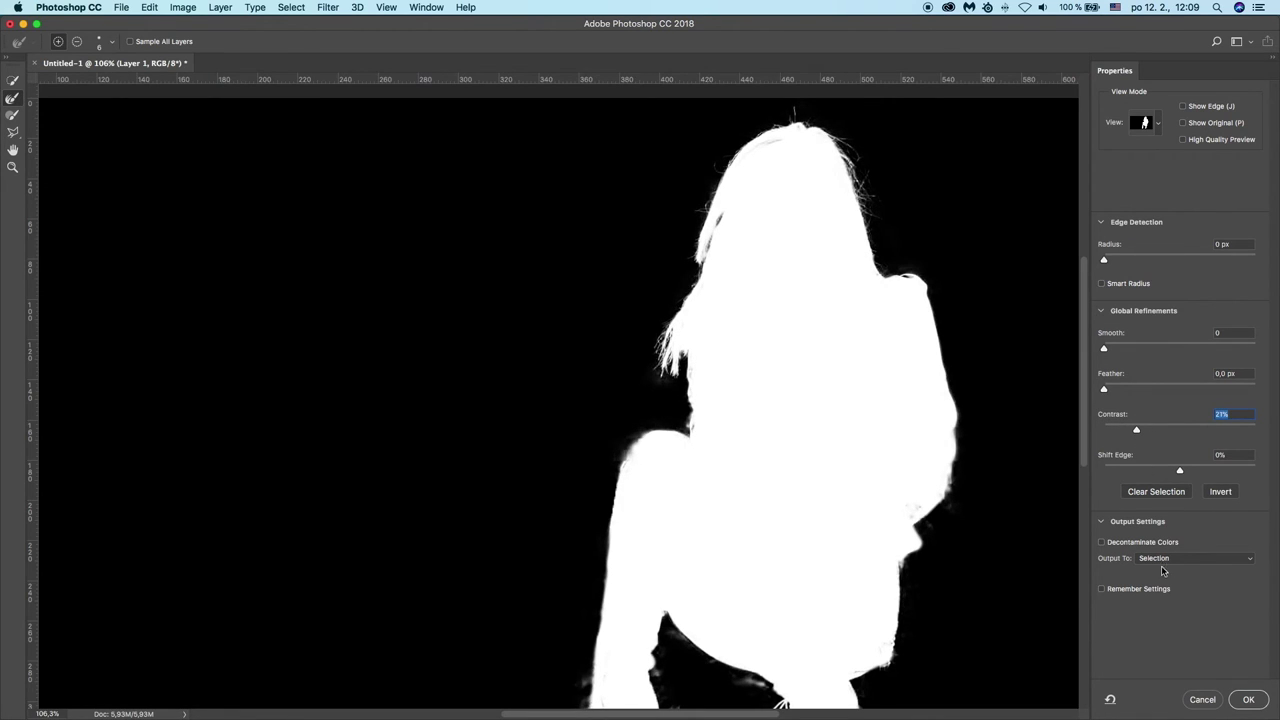
pyautogui.click(1248, 700)
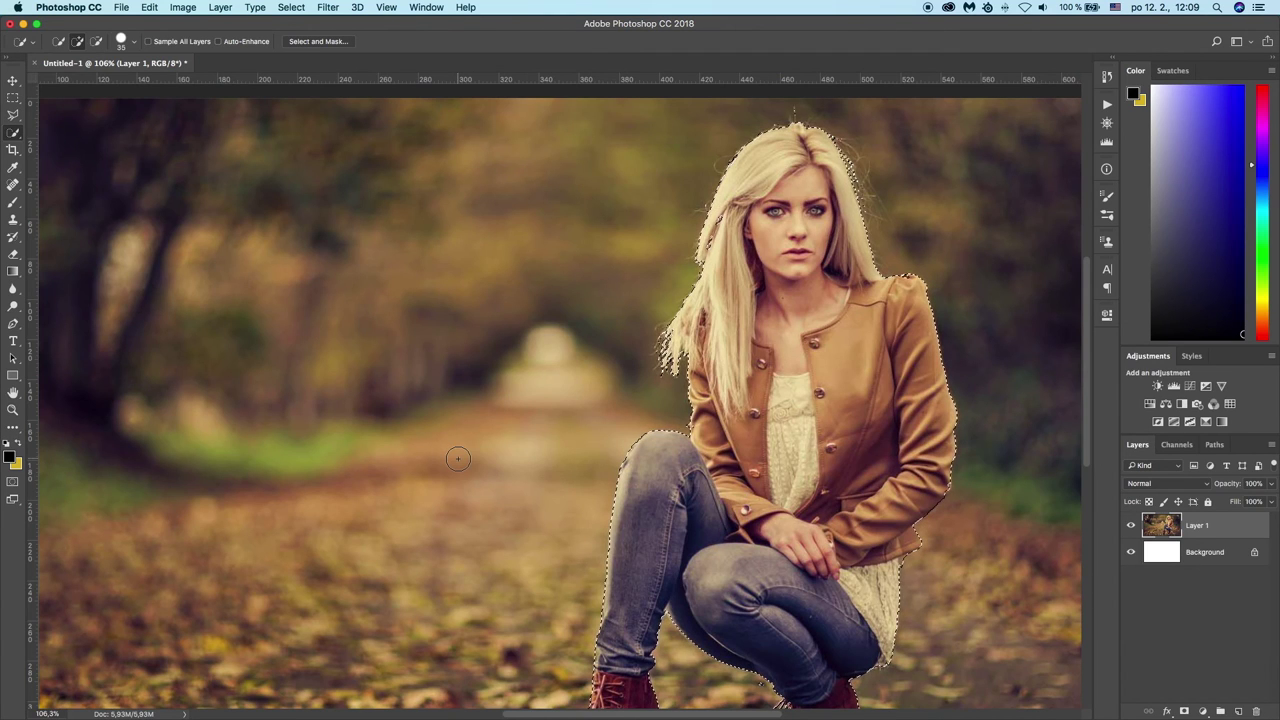
# - Copy the selected woman to a new Layer 2 and hide Layer 1 so she sits on white
pyautogui.click(220, 7)
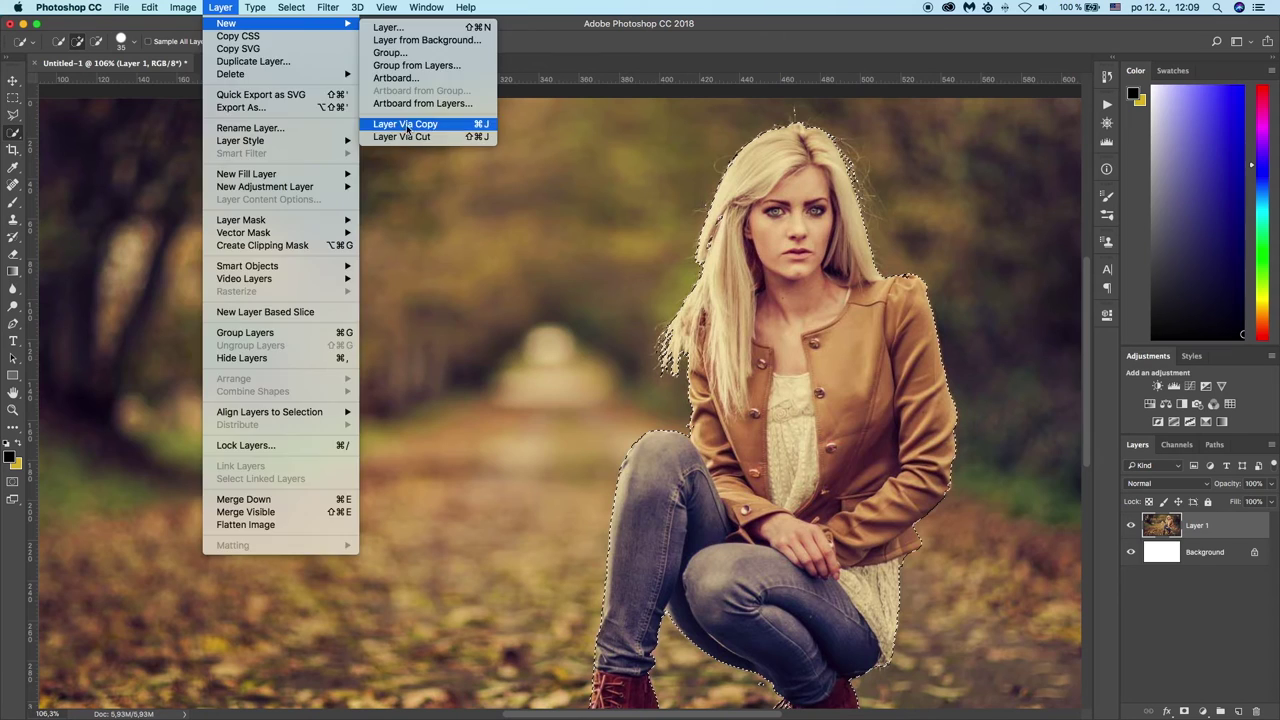
pyautogui.moveTo(227, 23)
pyautogui.click(405, 122)
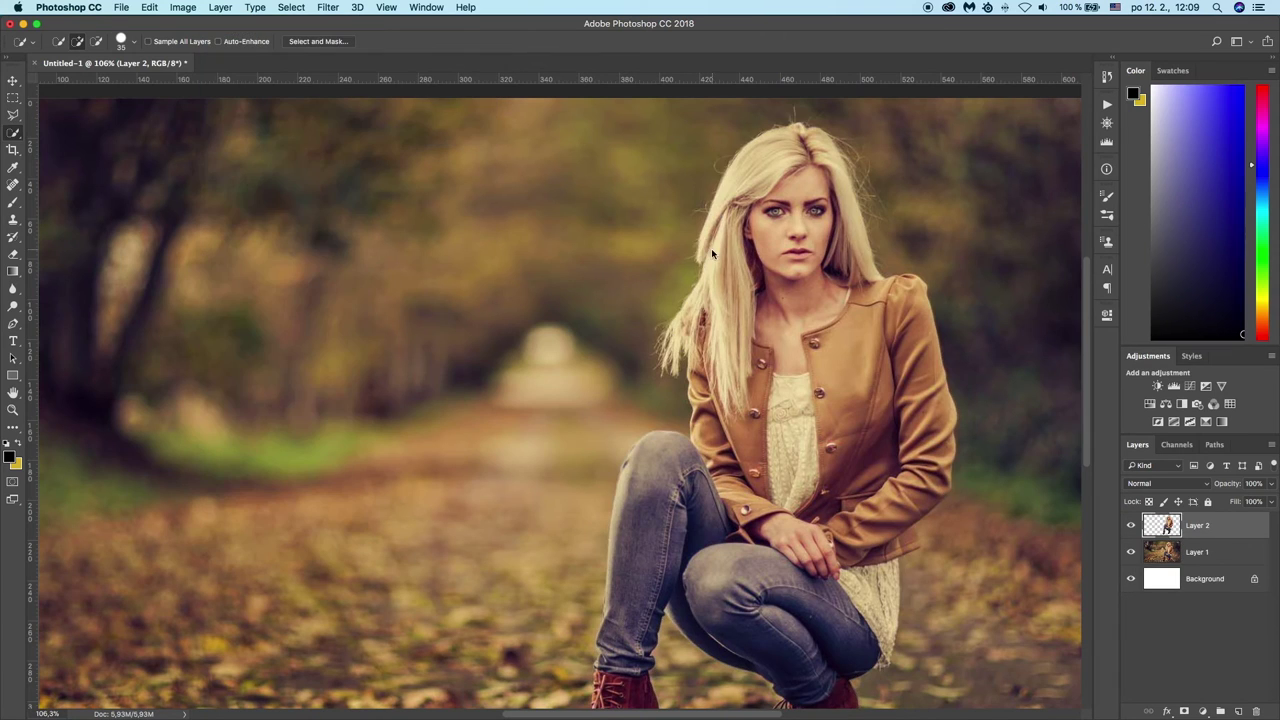
pyautogui.click(1131, 552)
pyautogui.press('v')
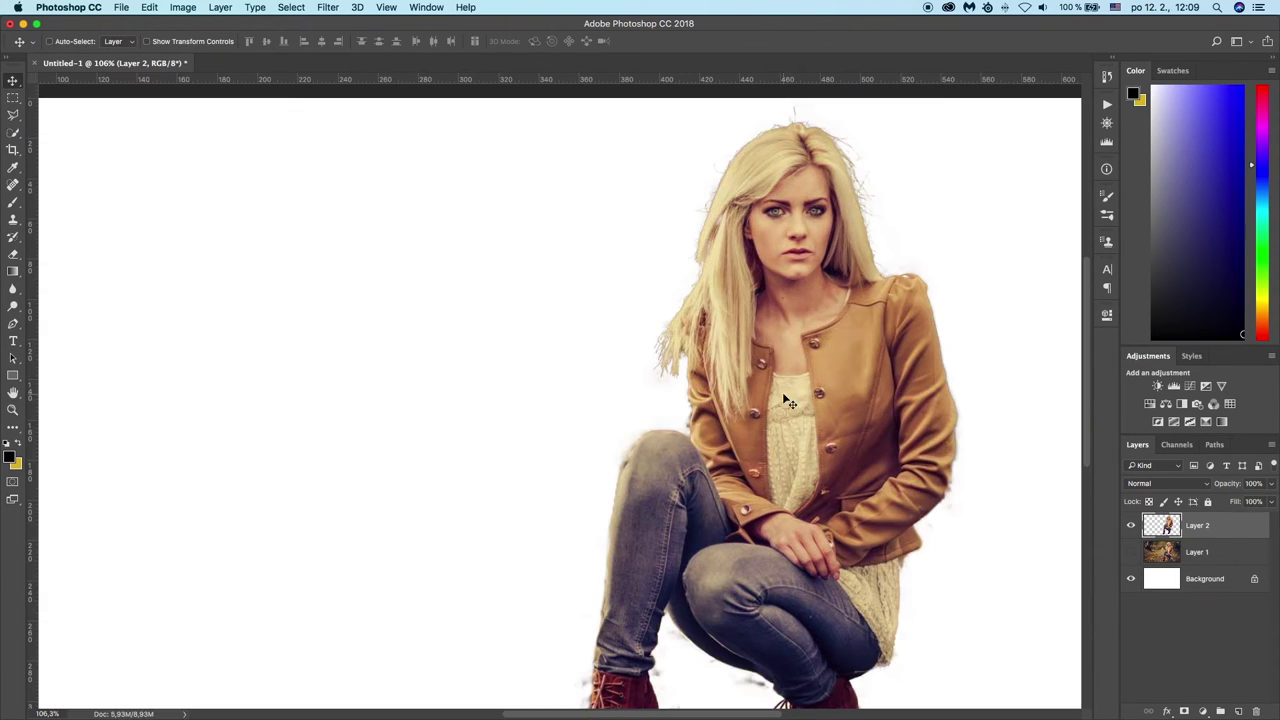
pyautogui.hotkey('ctrl', '0')
pyautogui.click(1203, 711)
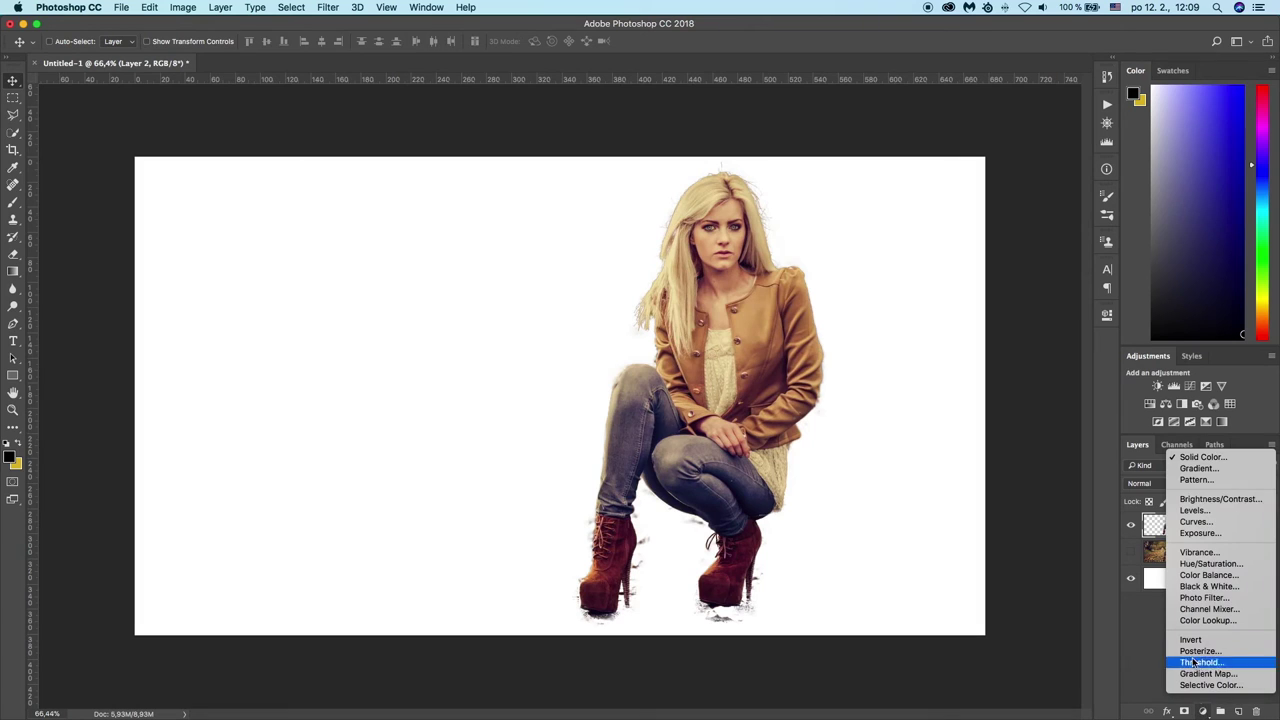
# - Add a #343437 dark gray Color Fill 1 layer beneath Layer 2, then reselect Layer 2
pyautogui.click(1190, 455)
pyautogui.moveTo(487, 345); pyautogui.dragTo(509, 374)
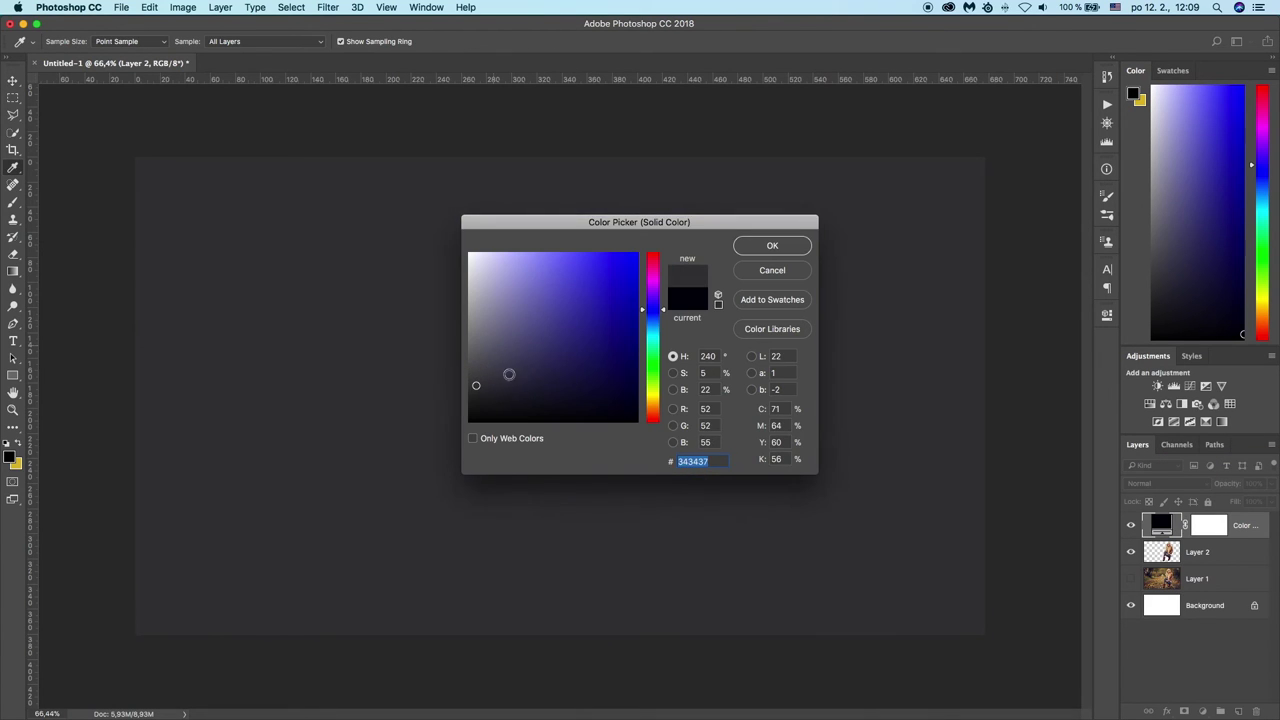
pyautogui.click(772, 245)
pyautogui.moveTo(1168, 528); pyautogui.dragTo(1165, 566)
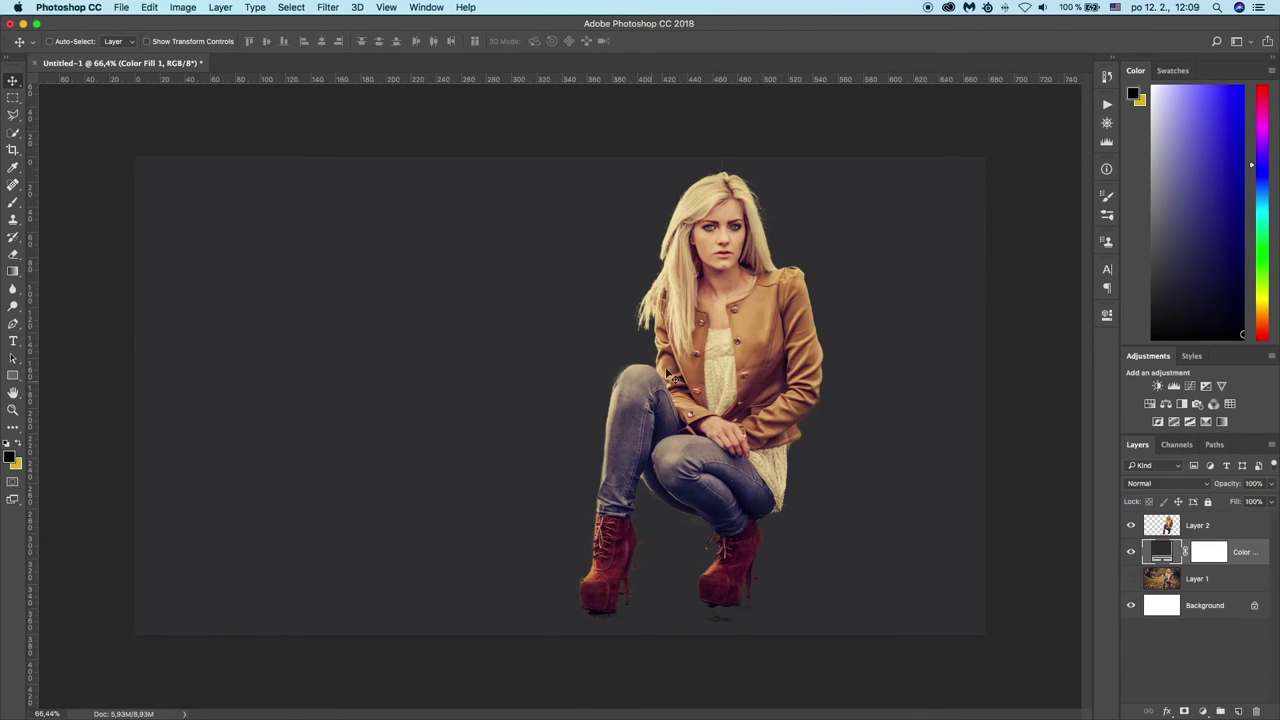
pyautogui.scroll(3, 697, 341)
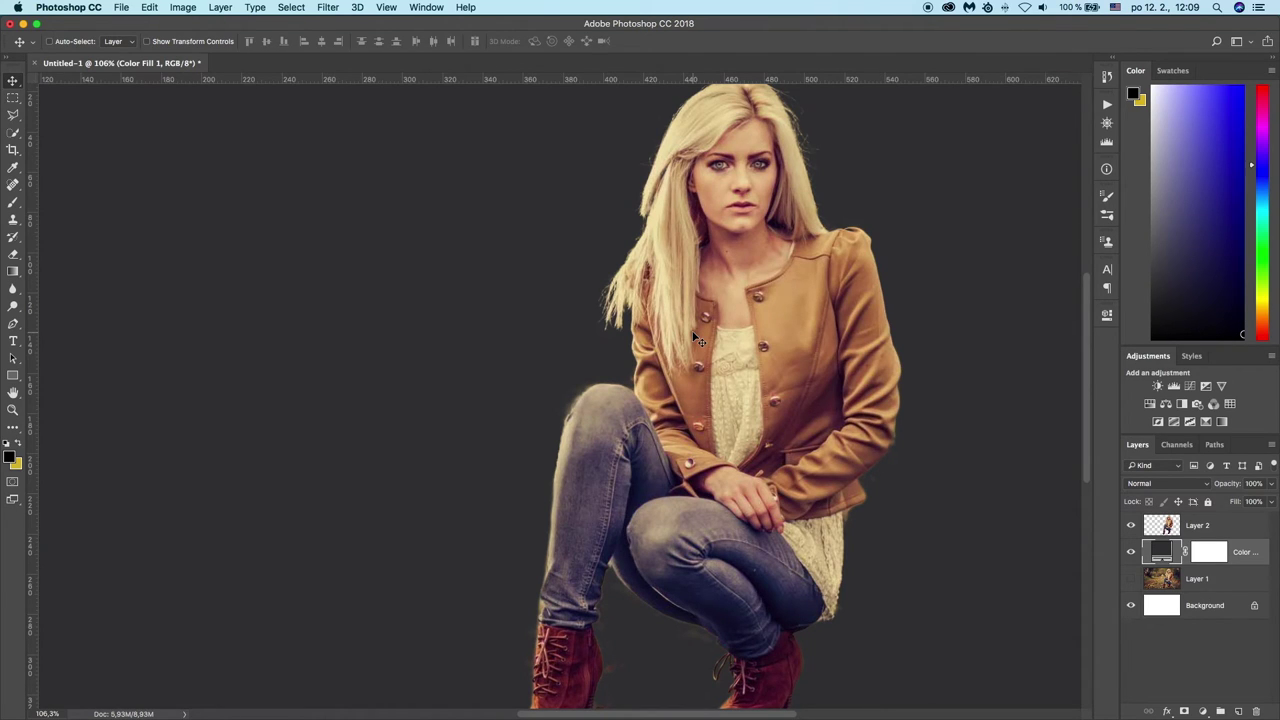
pyautogui.click(1192, 530)
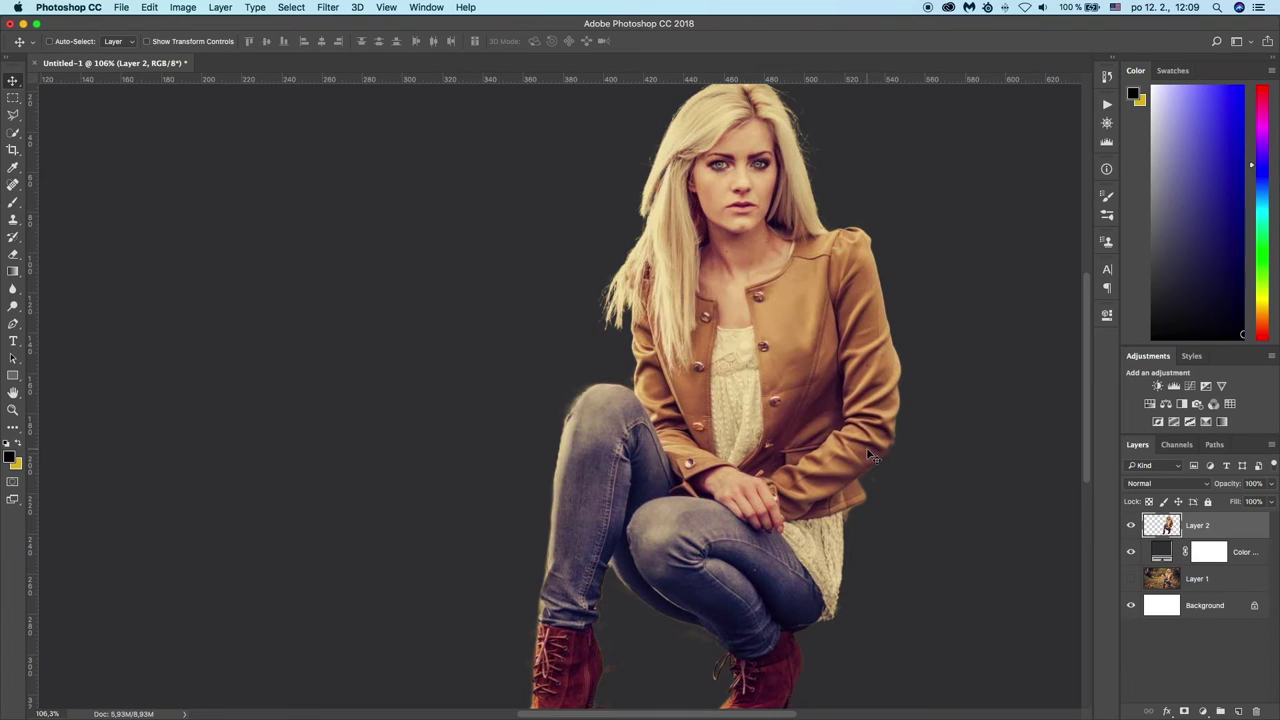
# - Duplicate the cutout layer and merge the copies into Layer 2 copy 3
pyautogui.hotkey('ctrl', 'j')
pyautogui.hotkey('ctrl', 'j')
pyautogui.hotkey('ctrl', 'j')
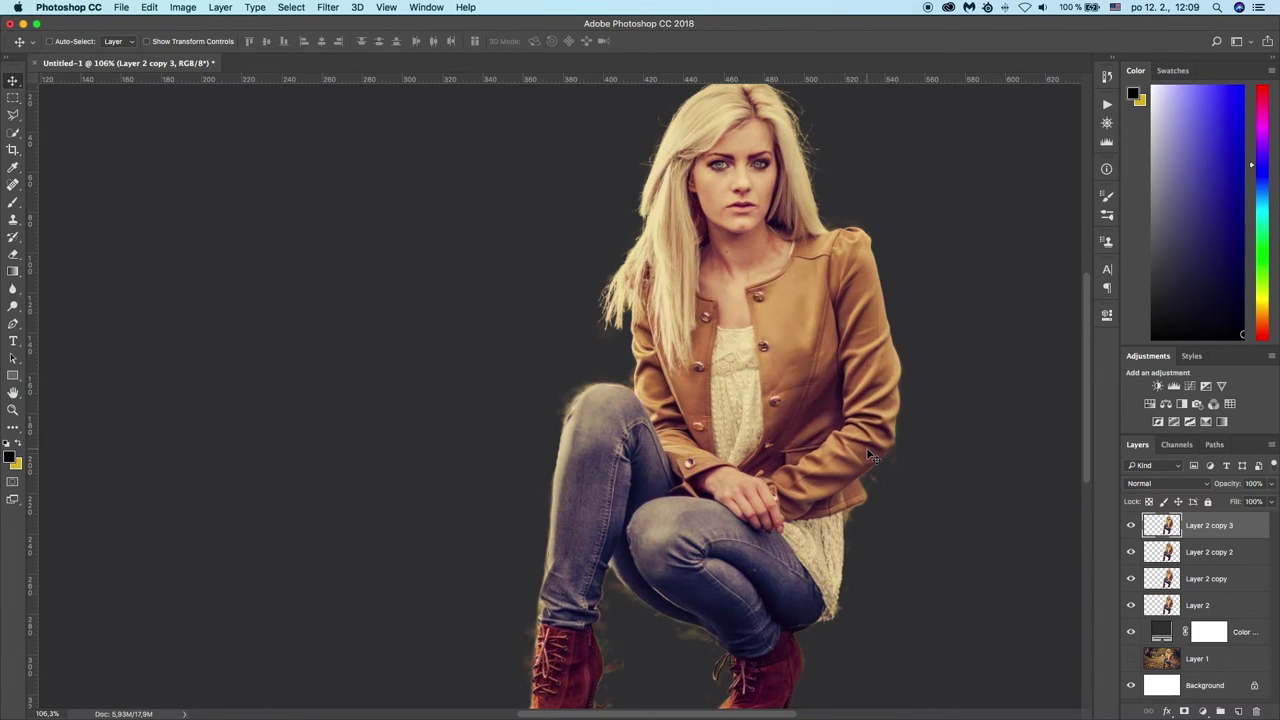
pyautogui.keyDown('shift'); pyautogui.click(1210, 606); pyautogui.keyUp('shift')
pyautogui.hotkey('ctrl', 'e')
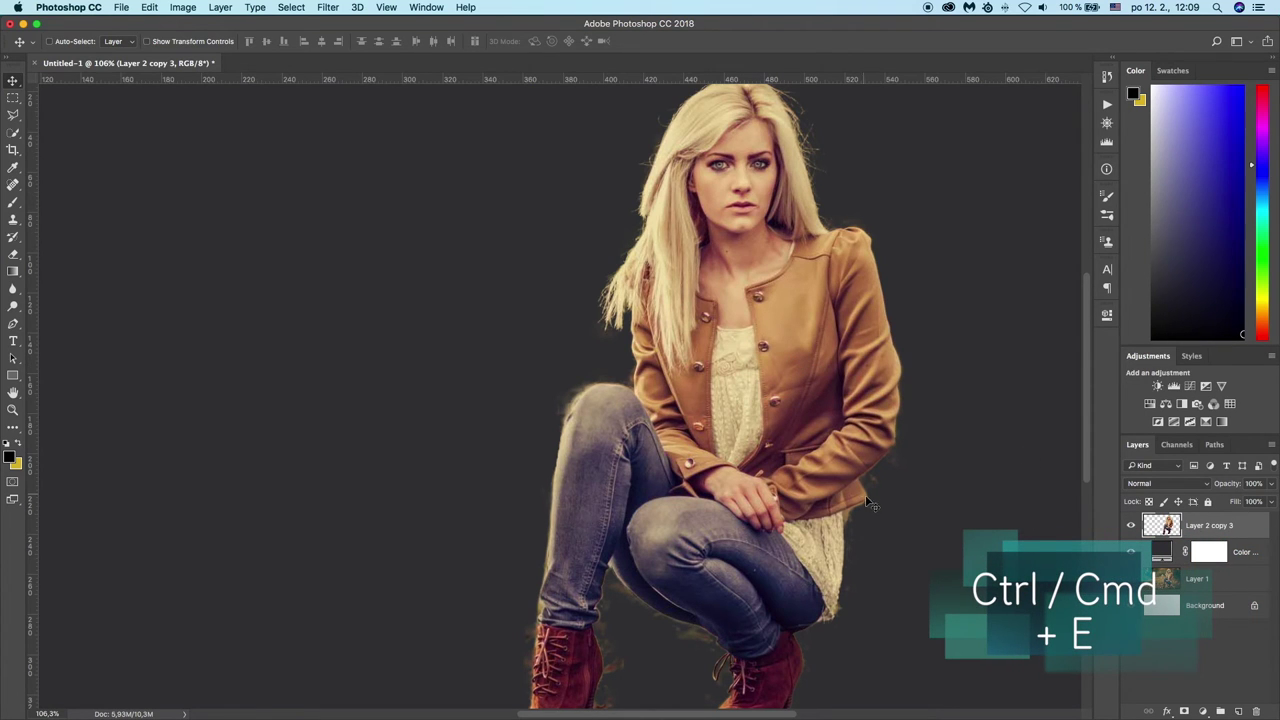
# - Switch to the Brush tool and lower its smoothing to 20%
pyautogui.scroll(3, 884, 490)
pyautogui.scroll(-3, 884, 490)
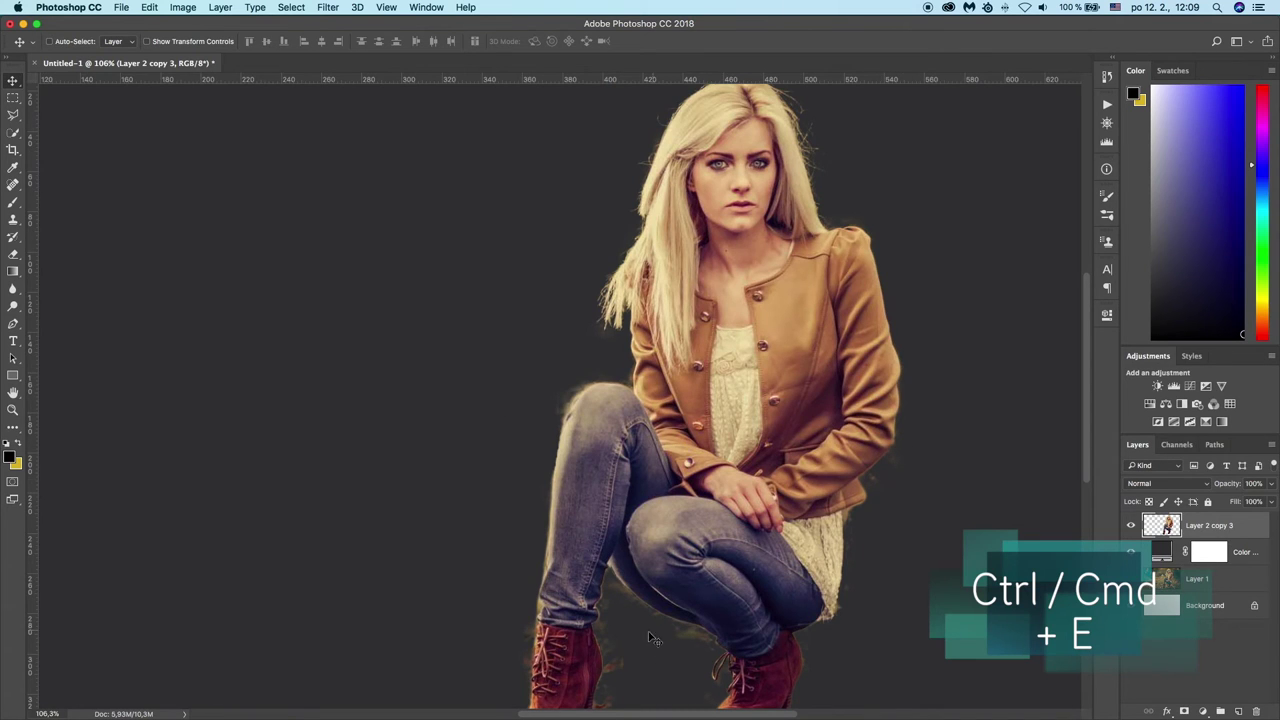
pyautogui.scroll(-2, 645, 702)
pyautogui.scroll(-3, 635, 690)
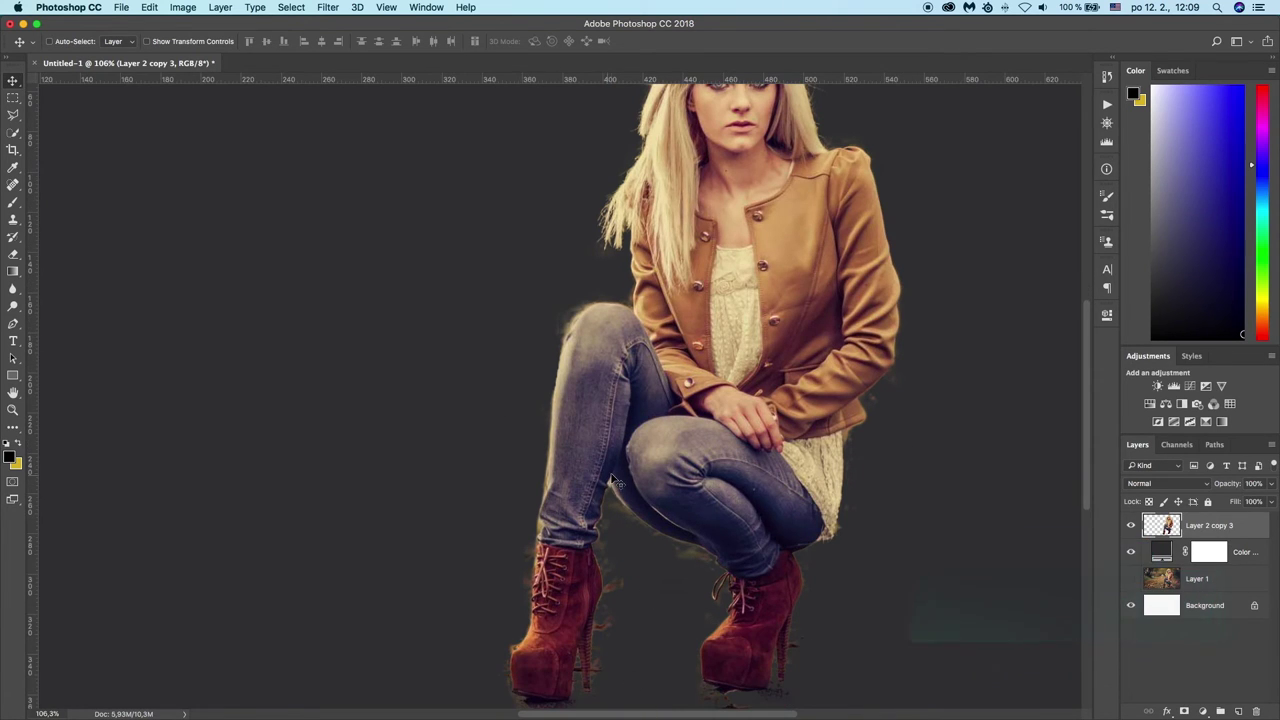
pyautogui.scroll(3, 617, 483)
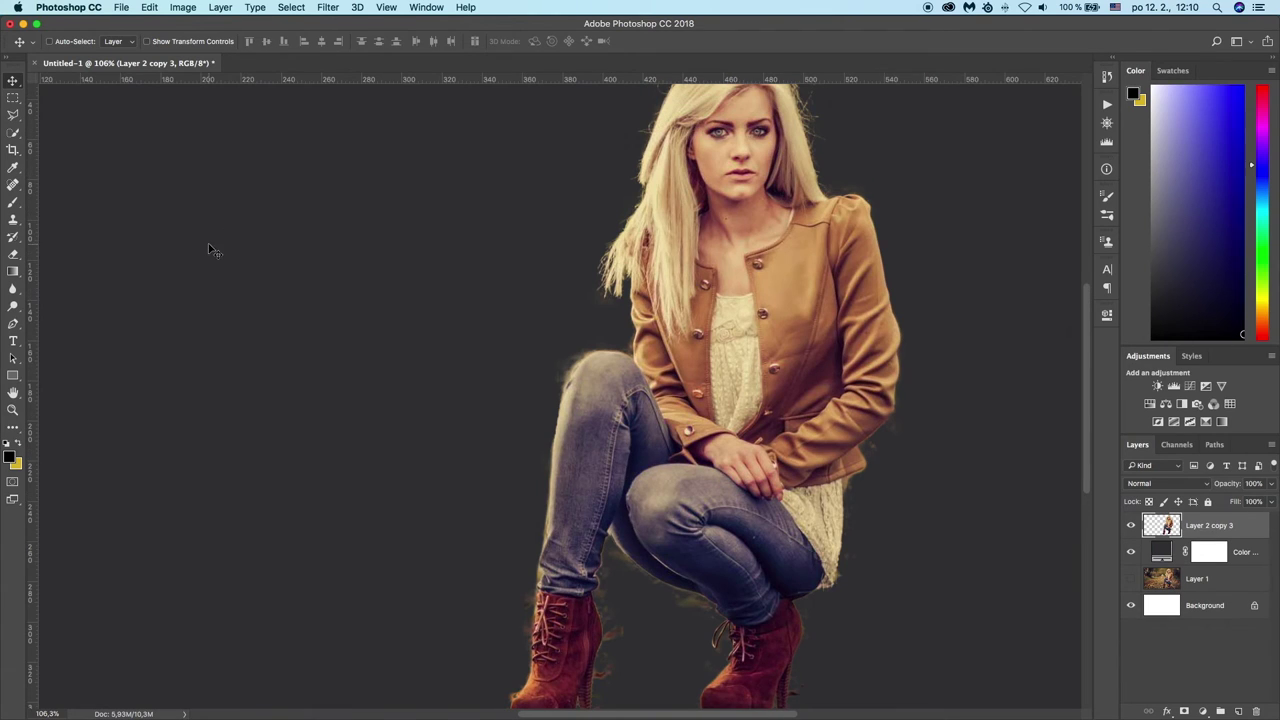
pyautogui.press('b')
pyautogui.moveTo(417, 49); pyautogui.dragTo(408, 46)
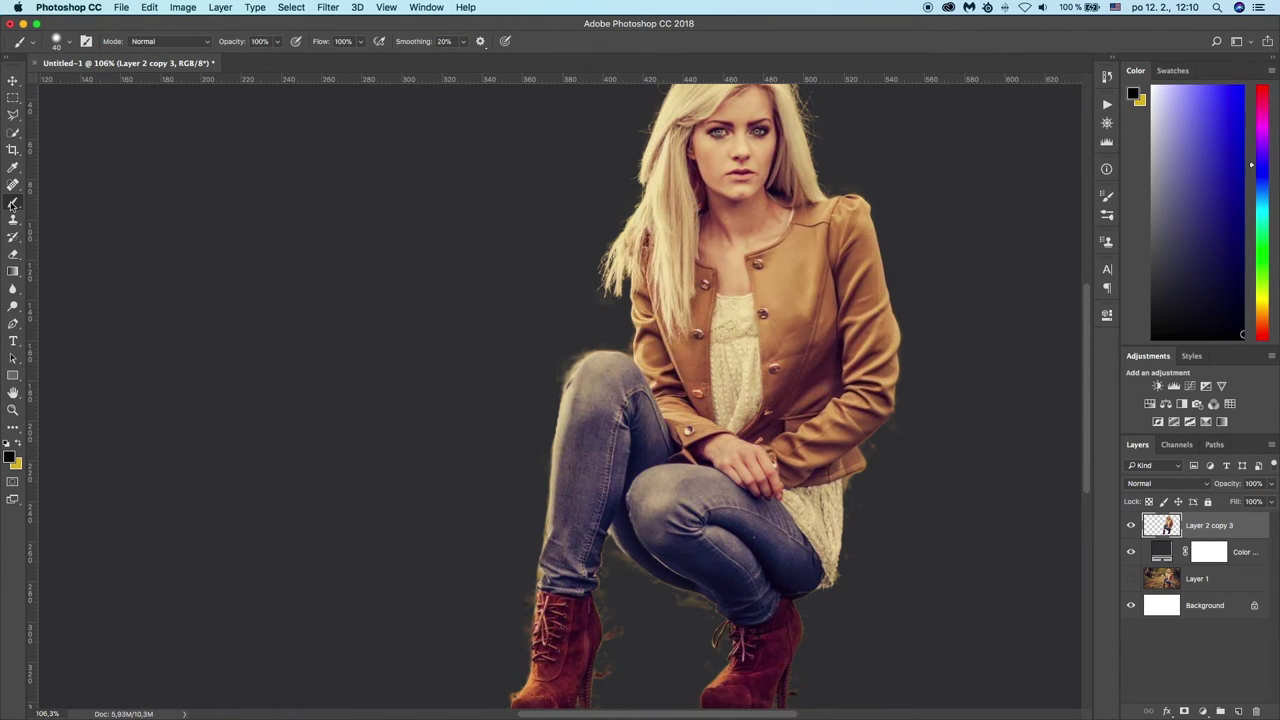
# - Add a white layer mask to Layer 2 copy 3 and drop brush smoothing to 0%
pyautogui.click(1186, 712)
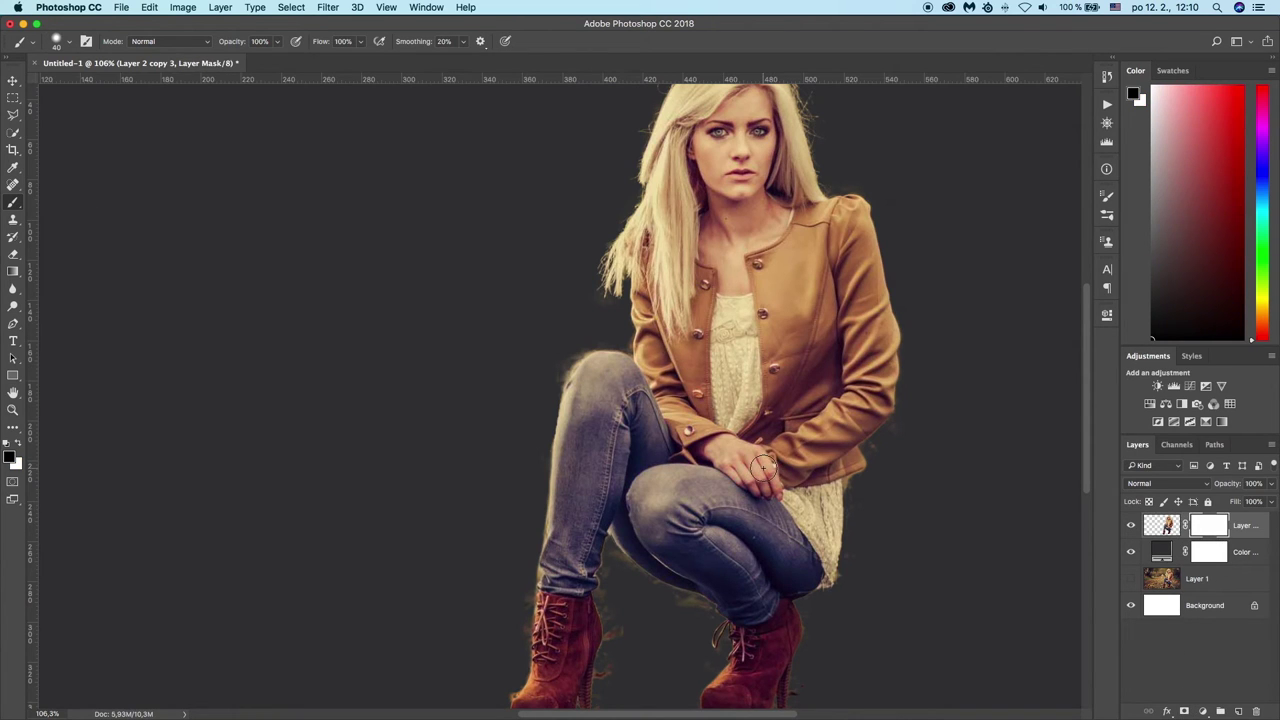
pyautogui.scroll(3, 820, 370)
pyautogui.press('[')
pyautogui.press('[')
pyautogui.press('[')
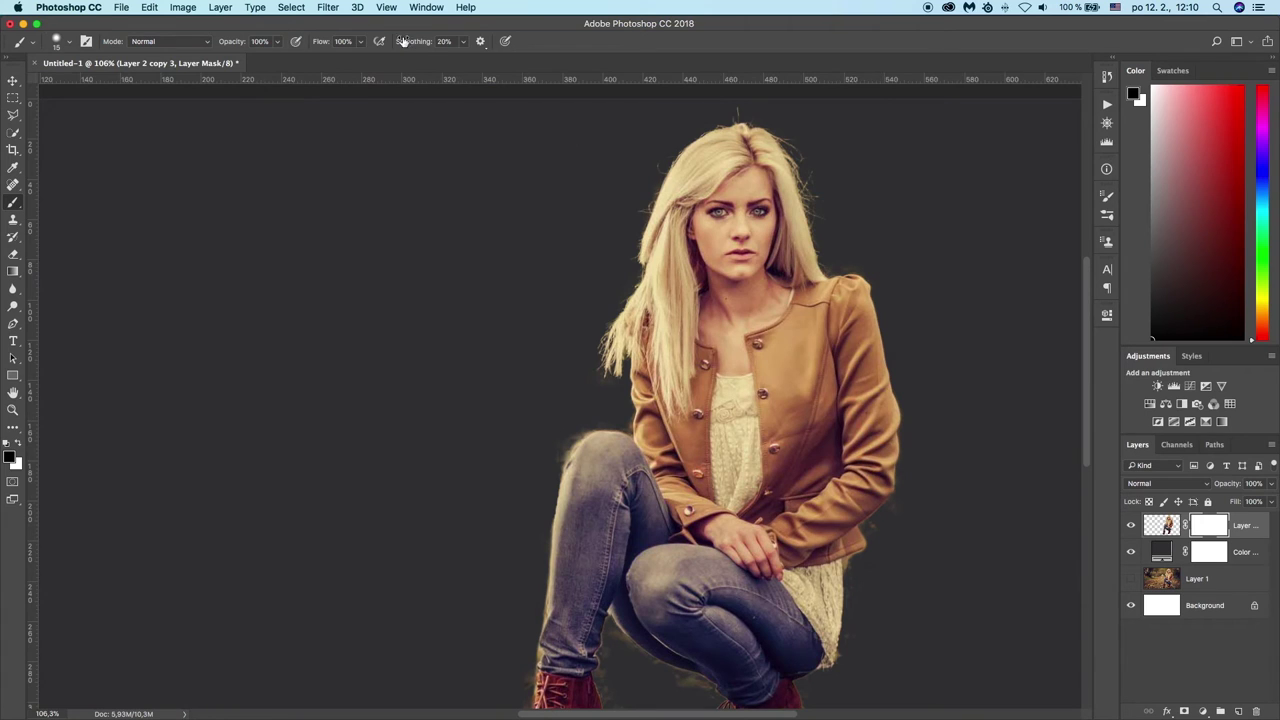
pyautogui.moveTo(409, 47)
pyautogui.mouseDown()
pyautogui.moveTo(370, 46)
pyautogui.moveTo(405, 41)
pyautogui.mouseUp()
# - Set a 20 px brush painting white with softened edge hardness
pyautogui.scroll(3, 925, 268)
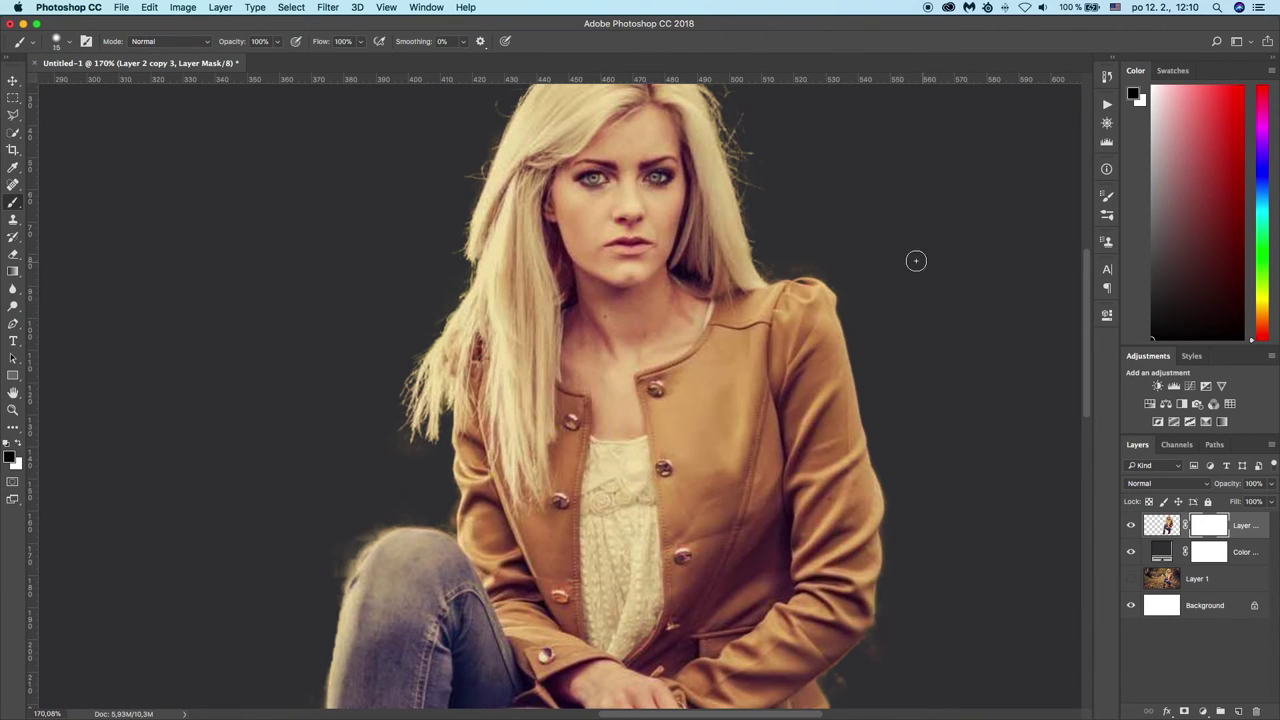
pyautogui.press('[')
pyautogui.press(']')
pyautogui.keyDown('alt'); pyautogui.click(804, 247); pyautogui.keyUp('alt')
pyautogui.click(70, 42)
pyautogui.moveTo(106, 116); pyautogui.dragTo(98, 114)
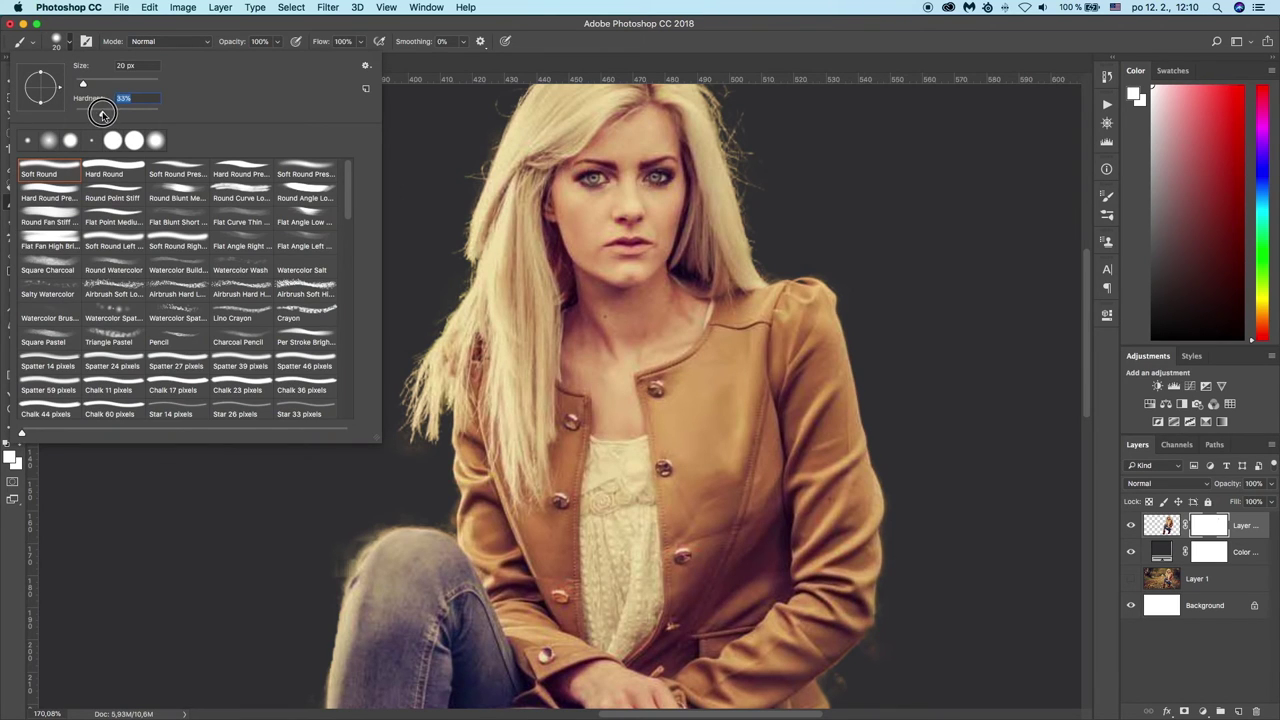
pyautogui.press('Return')
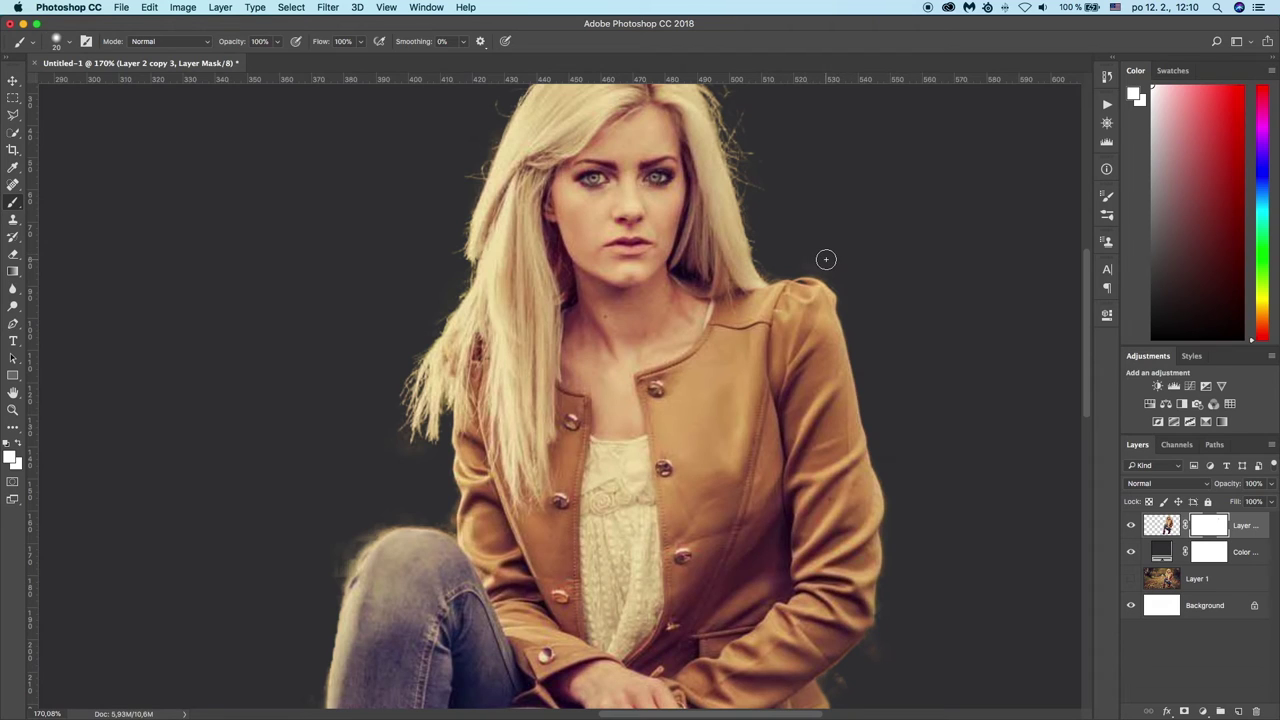
# - Make black the foreground colour and raise brush hardness to about 47%
pyautogui.press('d')
pyautogui.click(19, 443)
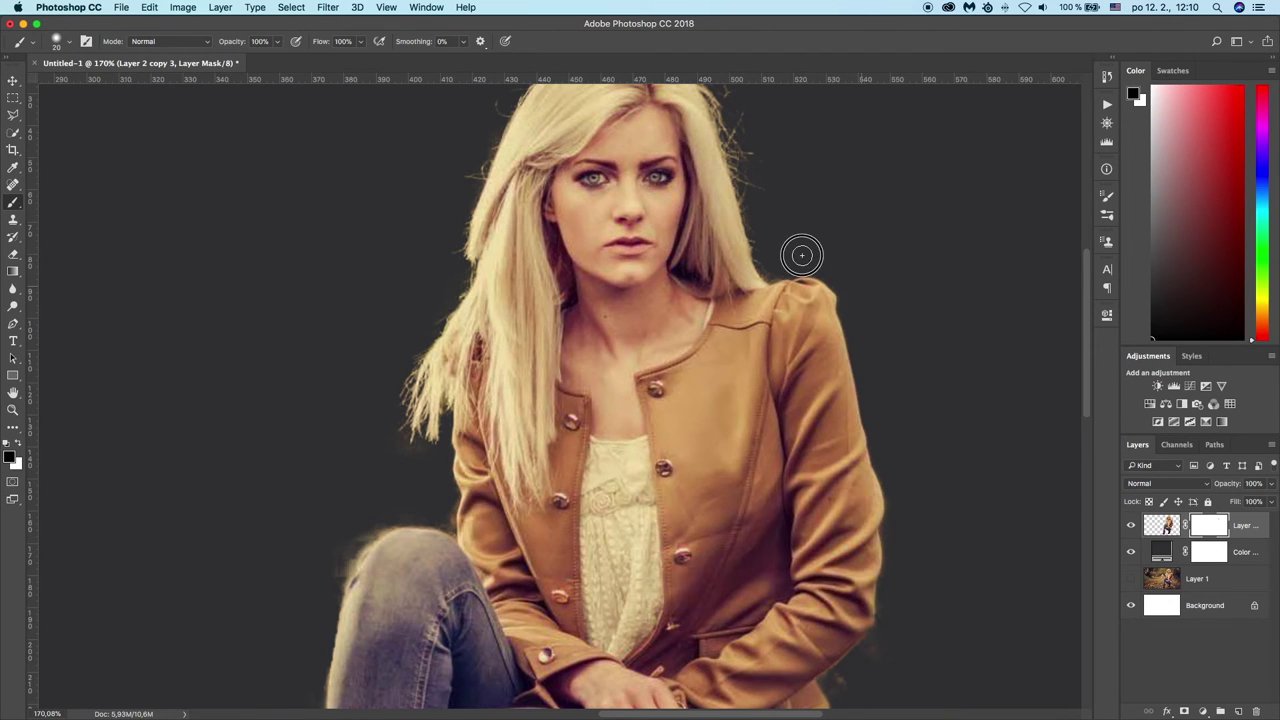
pyautogui.keyDown('alt'); pyautogui.scroll(3, 805, 256); pyautogui.keyUp('alt')
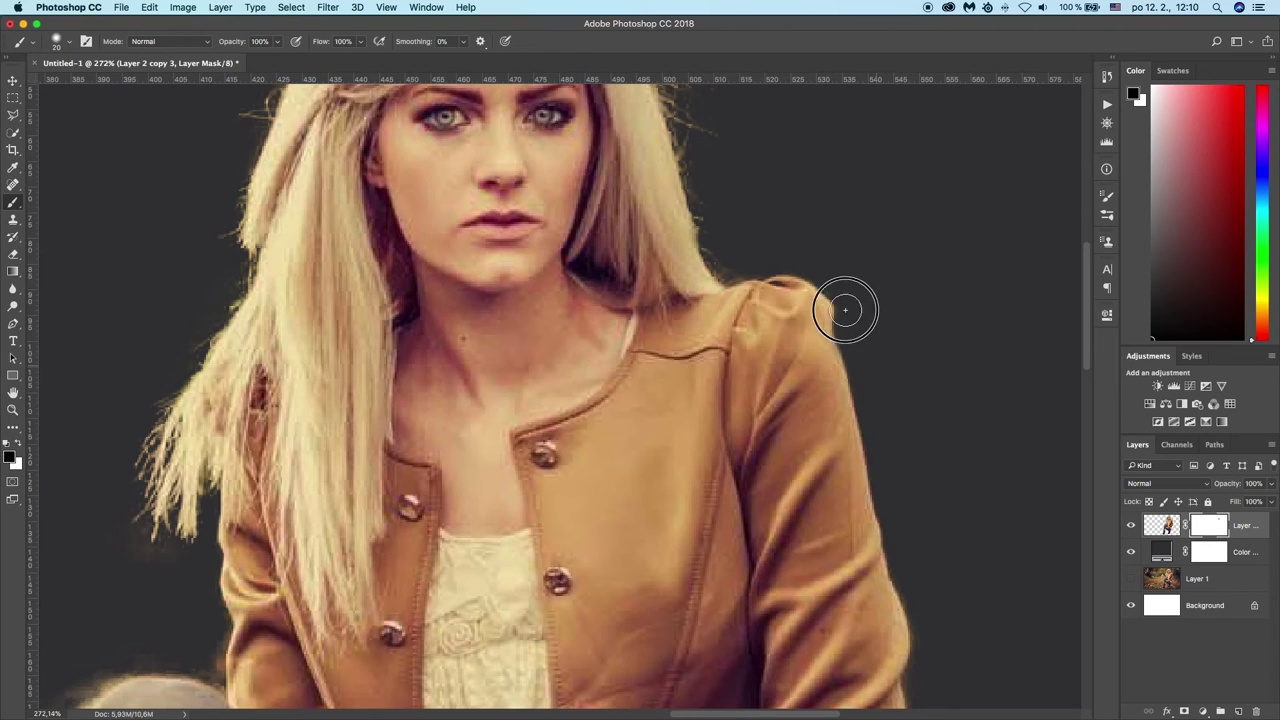
pyautogui.keyDown('ctrl'); pyautogui.keyDown('alt'); pyautogui.click(868, 249); pyautogui.keyUp('alt'); pyautogui.keyUp('ctrl')
pyautogui.moveTo(868, 249); pyautogui.dragTo(873, 312)
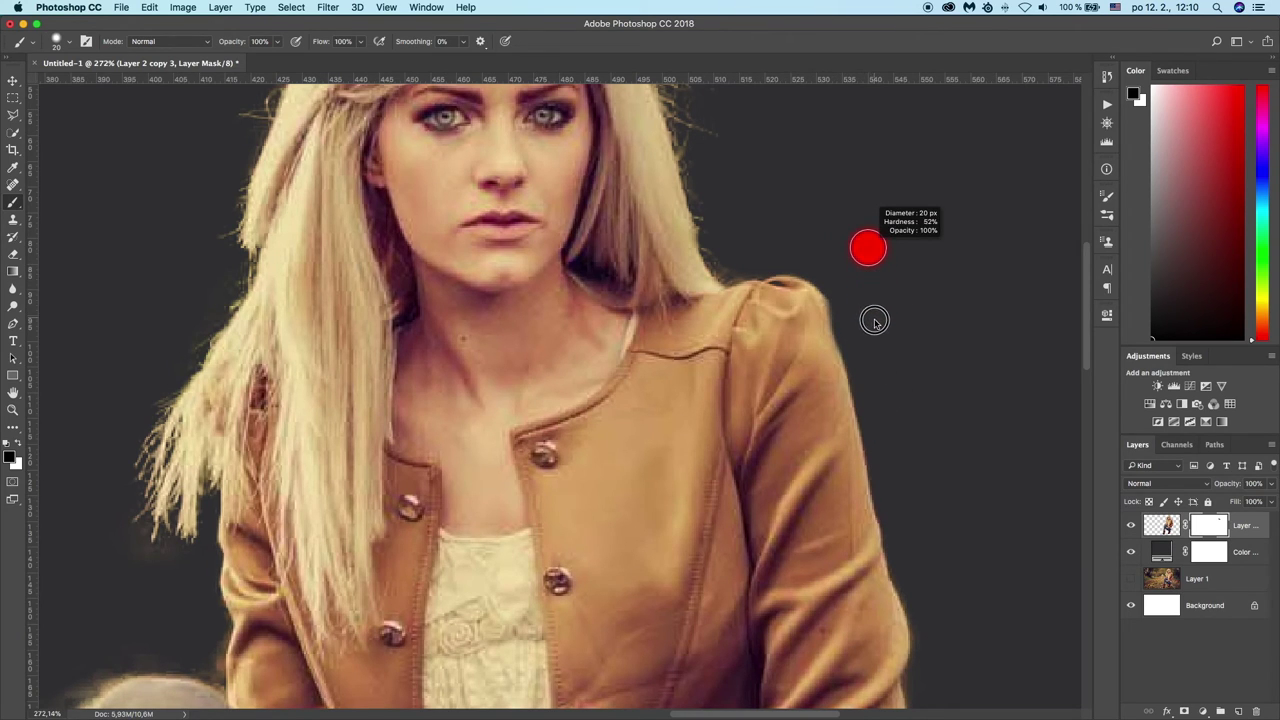
pyautogui.moveTo(873, 312); pyautogui.dragTo(874, 316)
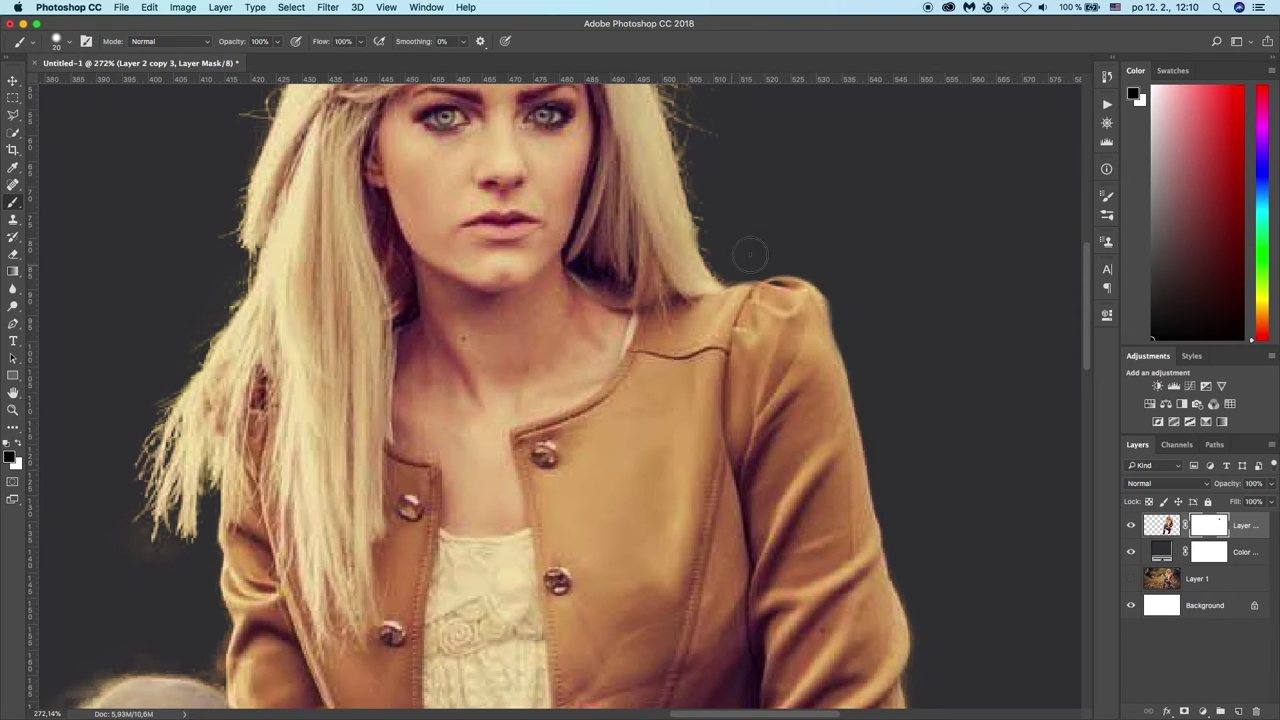
# - Try mask strokes on the right shoulder and arm, undo them, and set smoothing to about 51%
pyautogui.moveTo(834, 274); pyautogui.dragTo(861, 316)
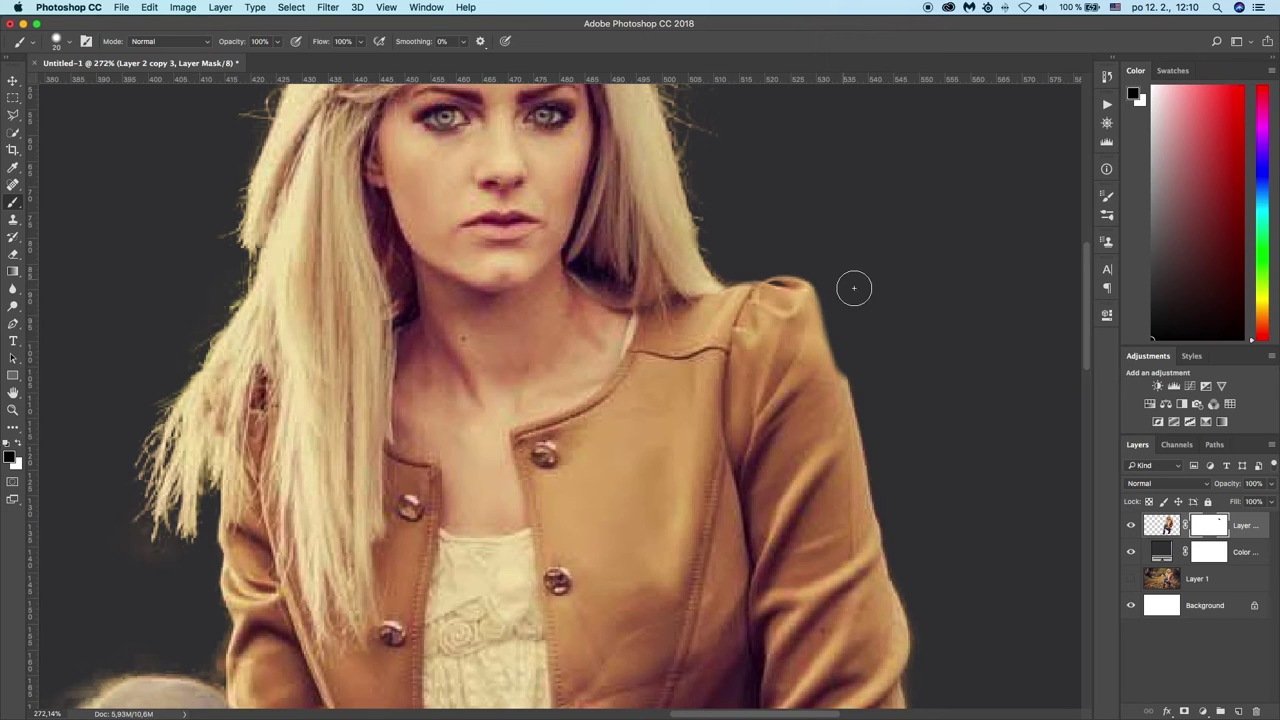
pyautogui.press('super+z')
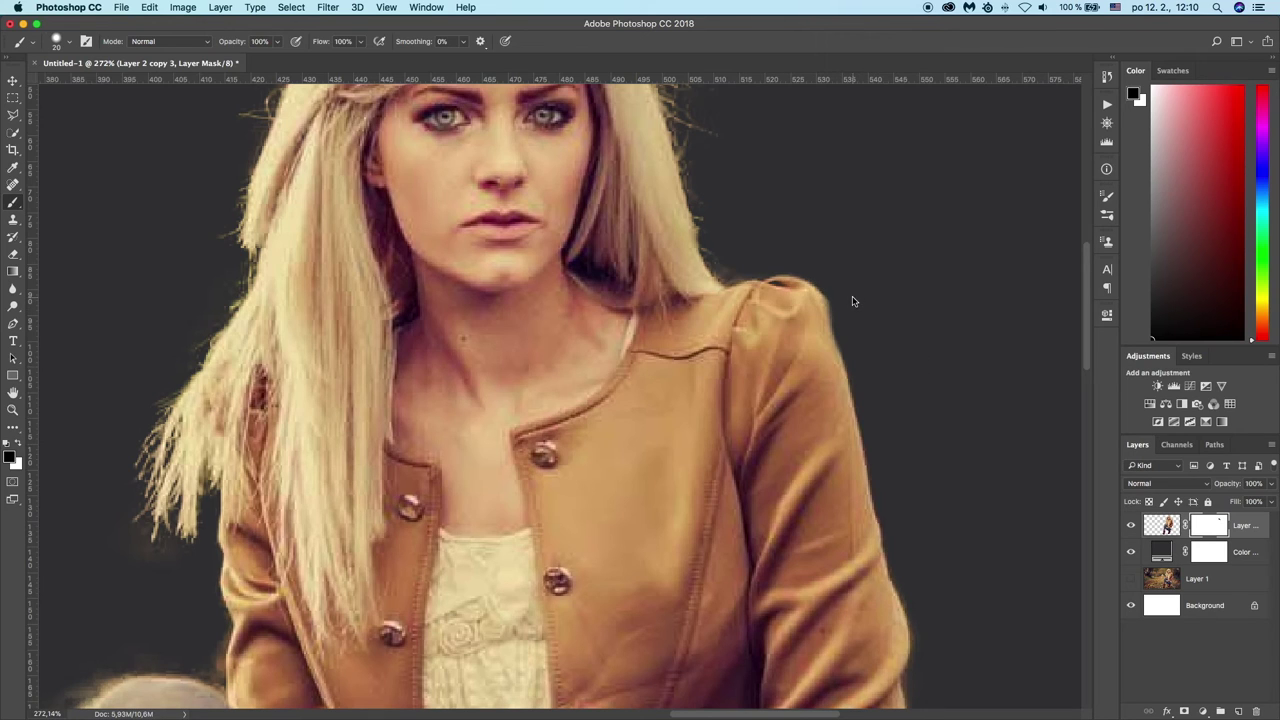
pyautogui.moveTo(780, 261)
pyautogui.mouseDown()
pyautogui.moveTo(878, 520)
pyautogui.moveTo(951, 614)
pyautogui.mouseUp()
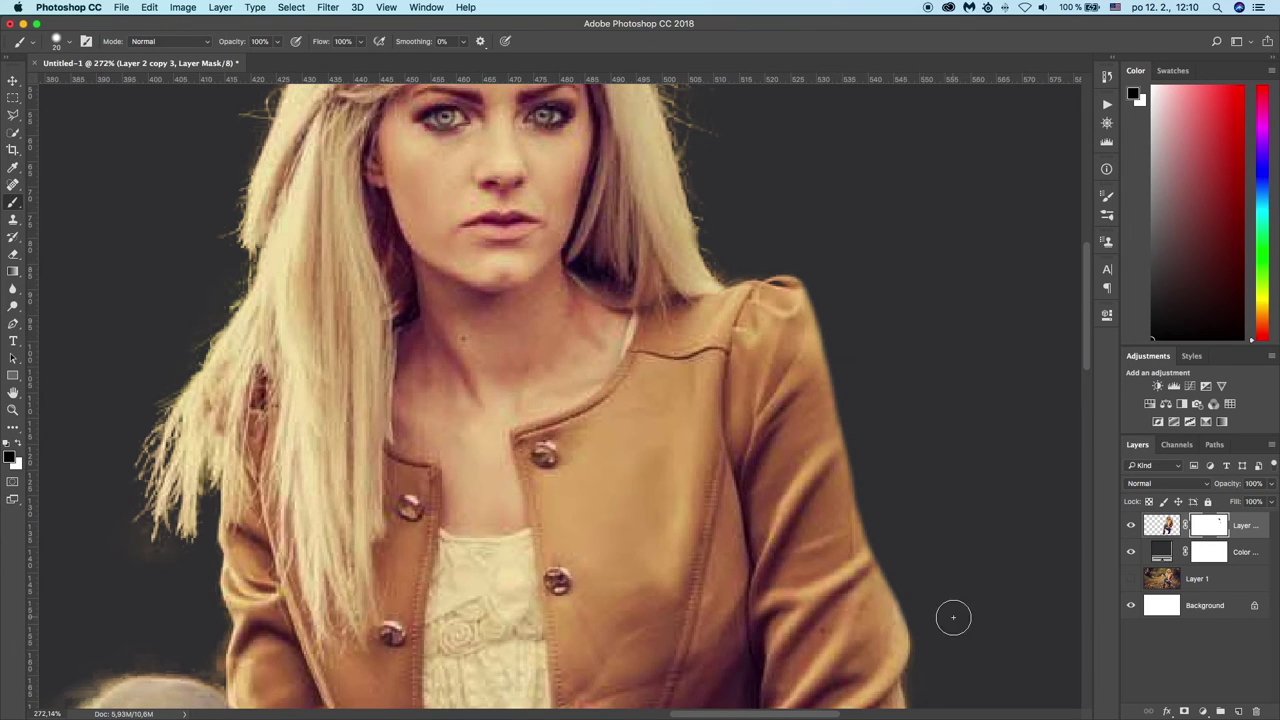
pyautogui.press('super+z')
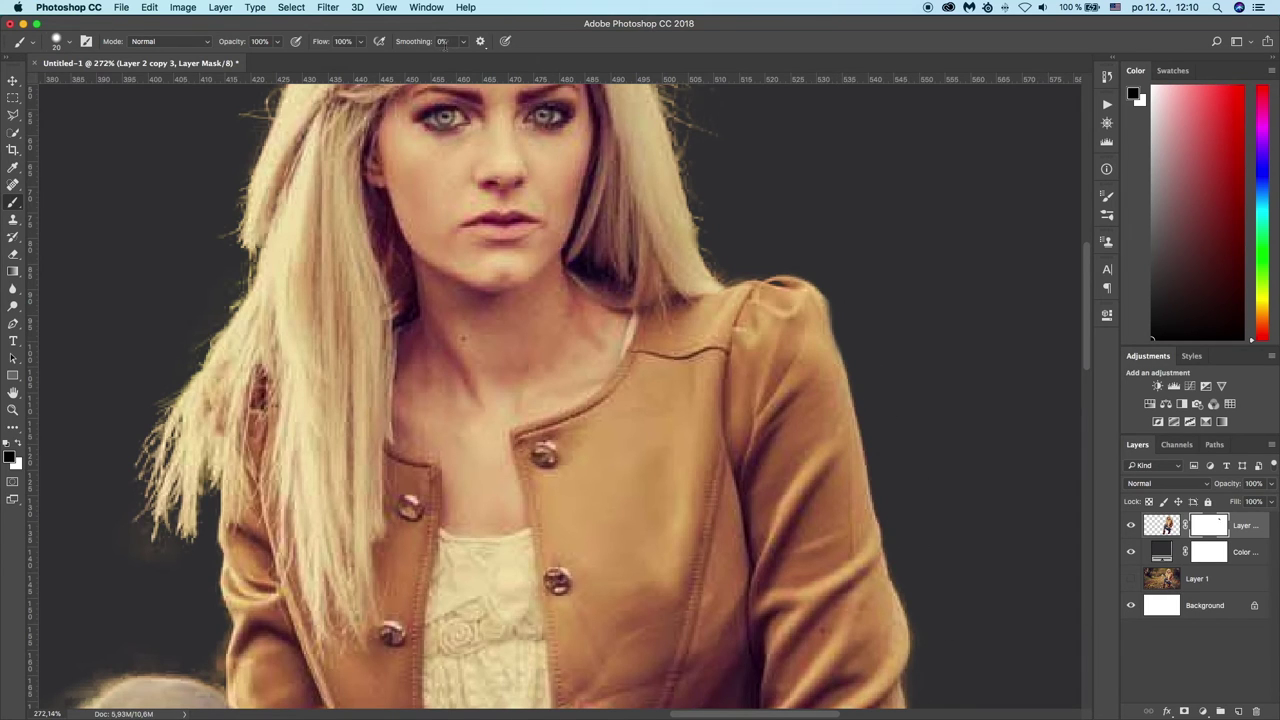
pyautogui.moveTo(416, 42); pyautogui.dragTo(459, 47)
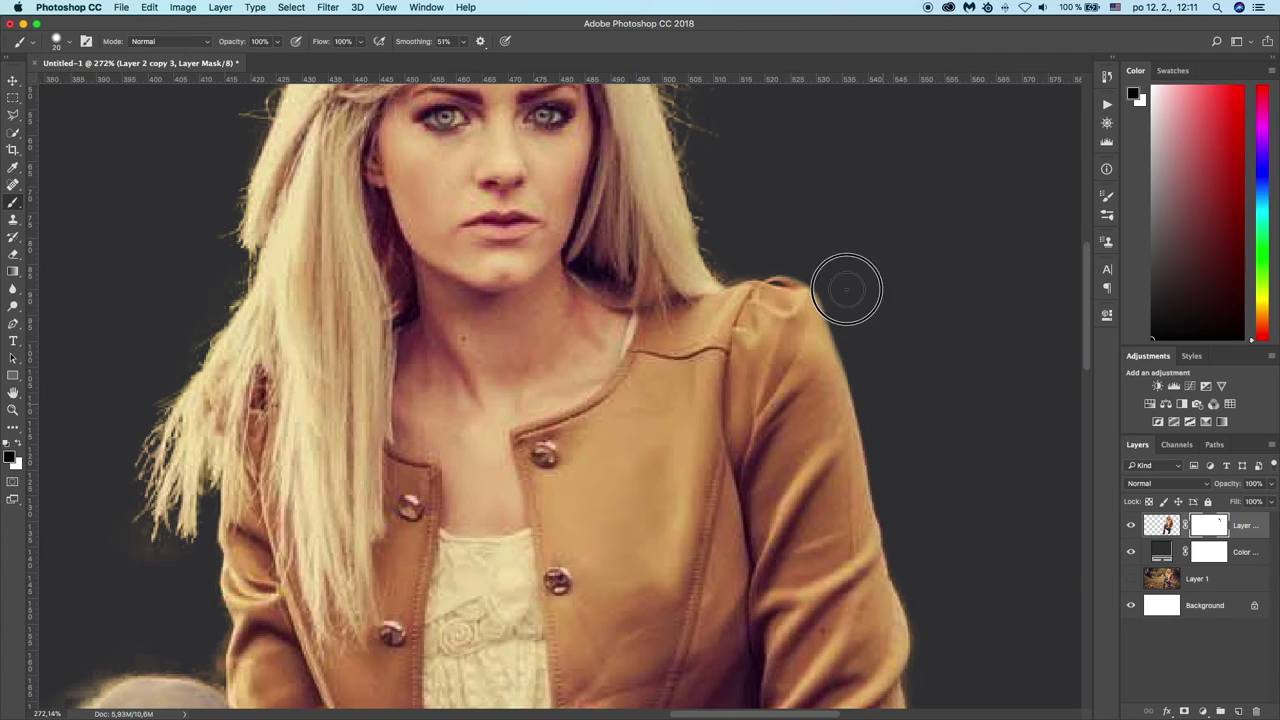
# - Mask the light halo along the right sleeve and jacket hem with a brush sized between 8 and 20 px
pyautogui.scroll(-5, 926, 461)
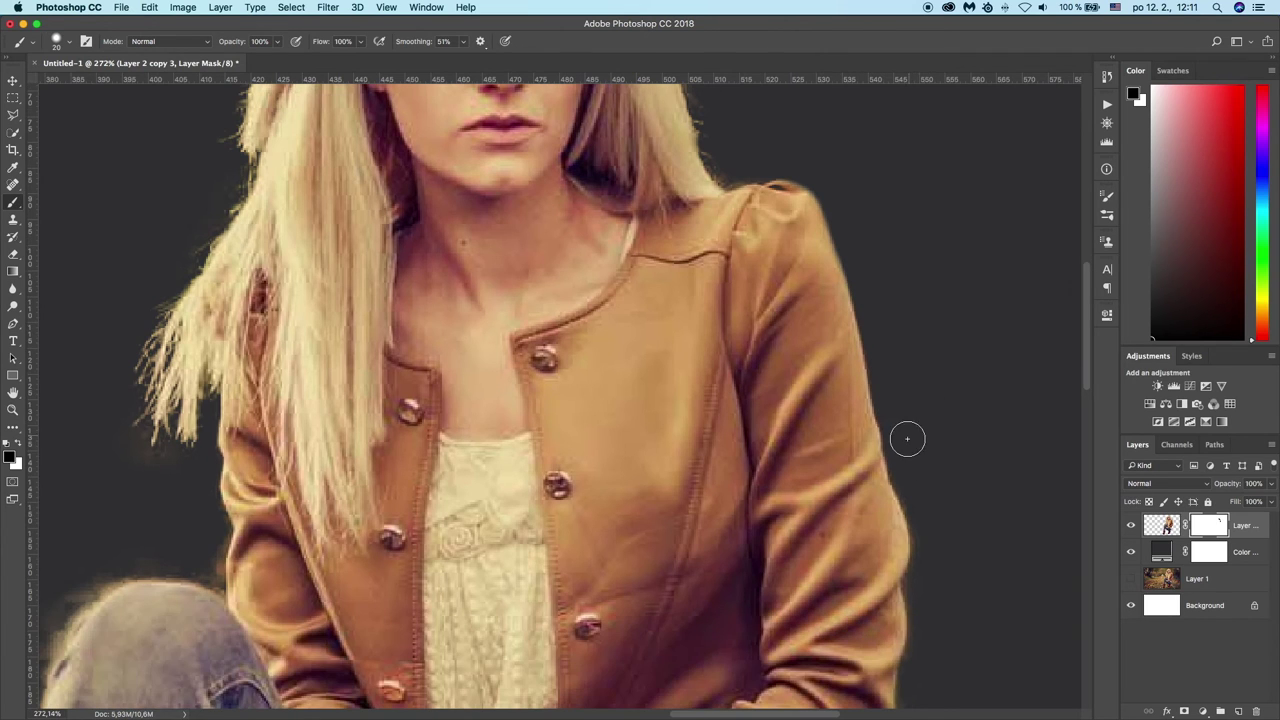
pyautogui.scroll(-1, 925, 458)
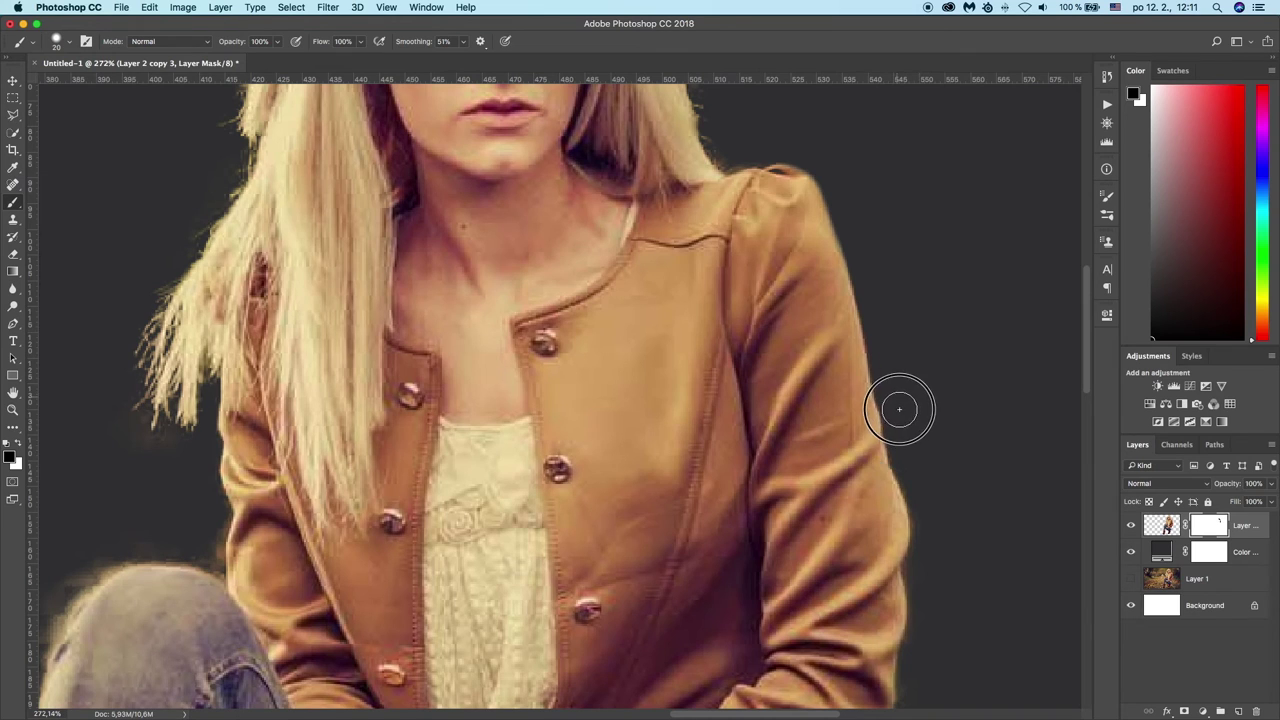
pyautogui.press('[')
pyautogui.press('[')
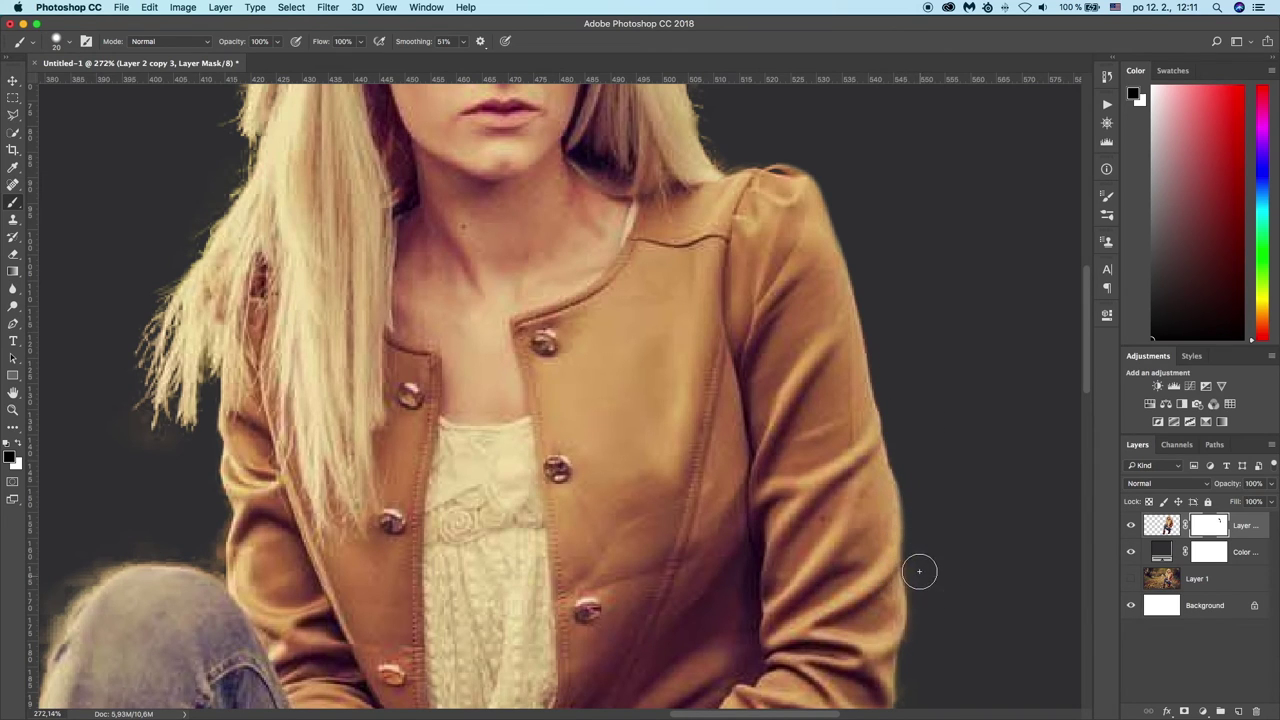
pyautogui.press('[')
pyautogui.press('[')
pyautogui.press('[')
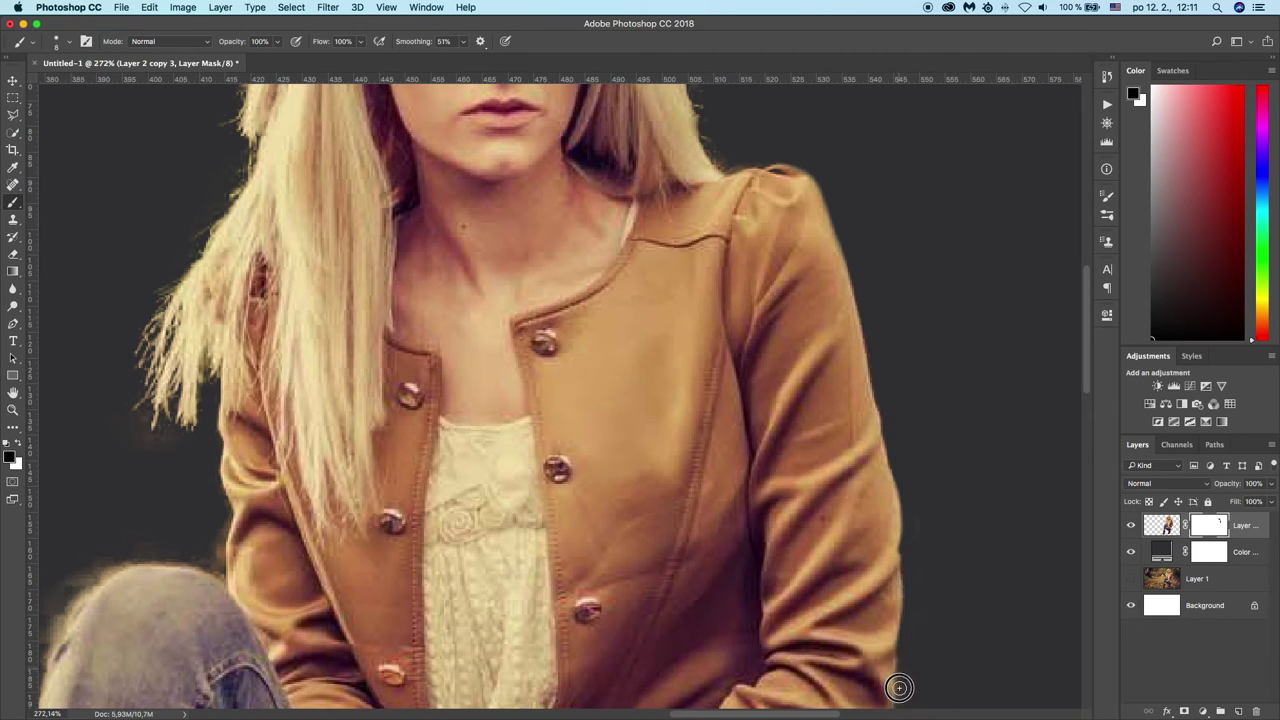
pyautogui.press(']')
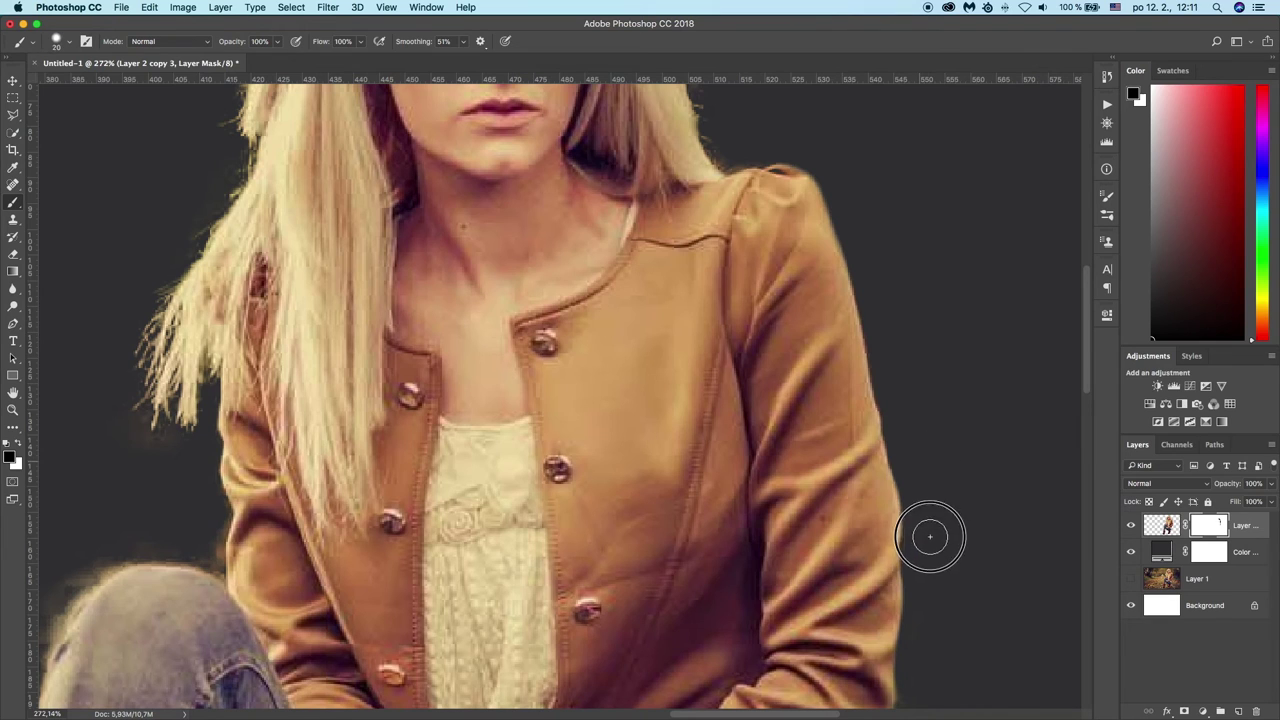
pyautogui.scroll(-1, 929, 600)
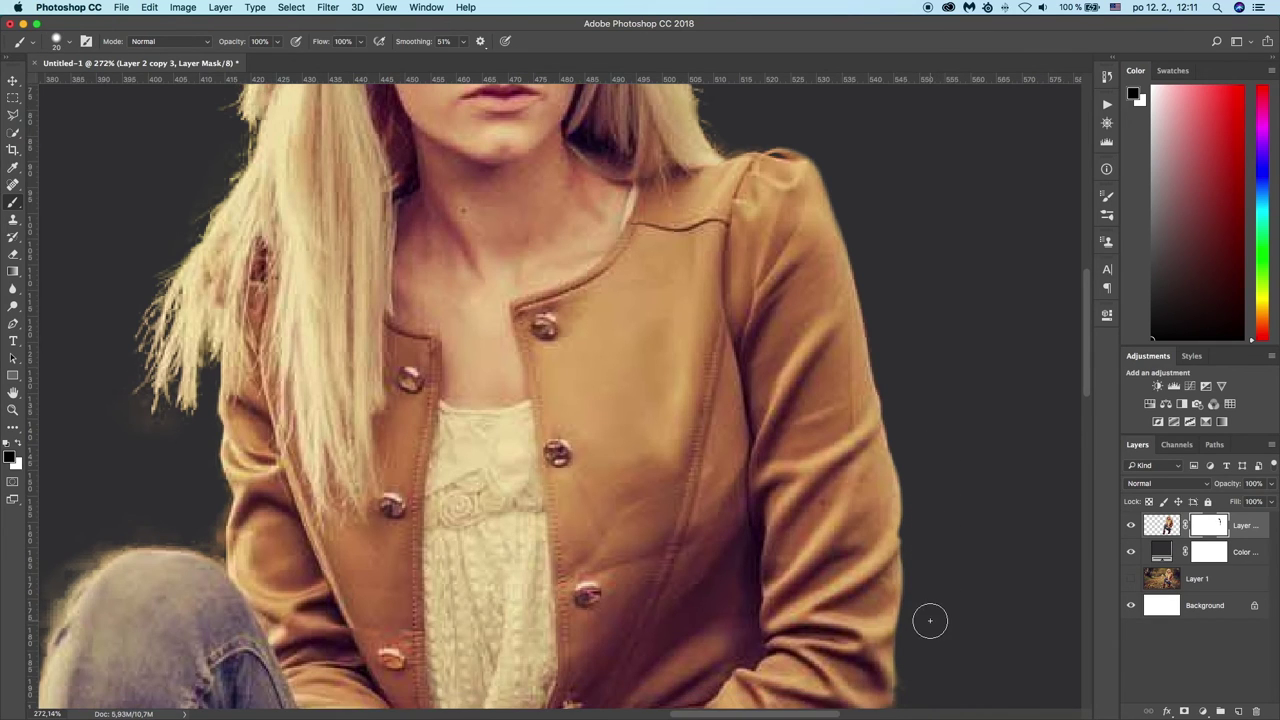
pyautogui.scroll(-5, 932, 610)
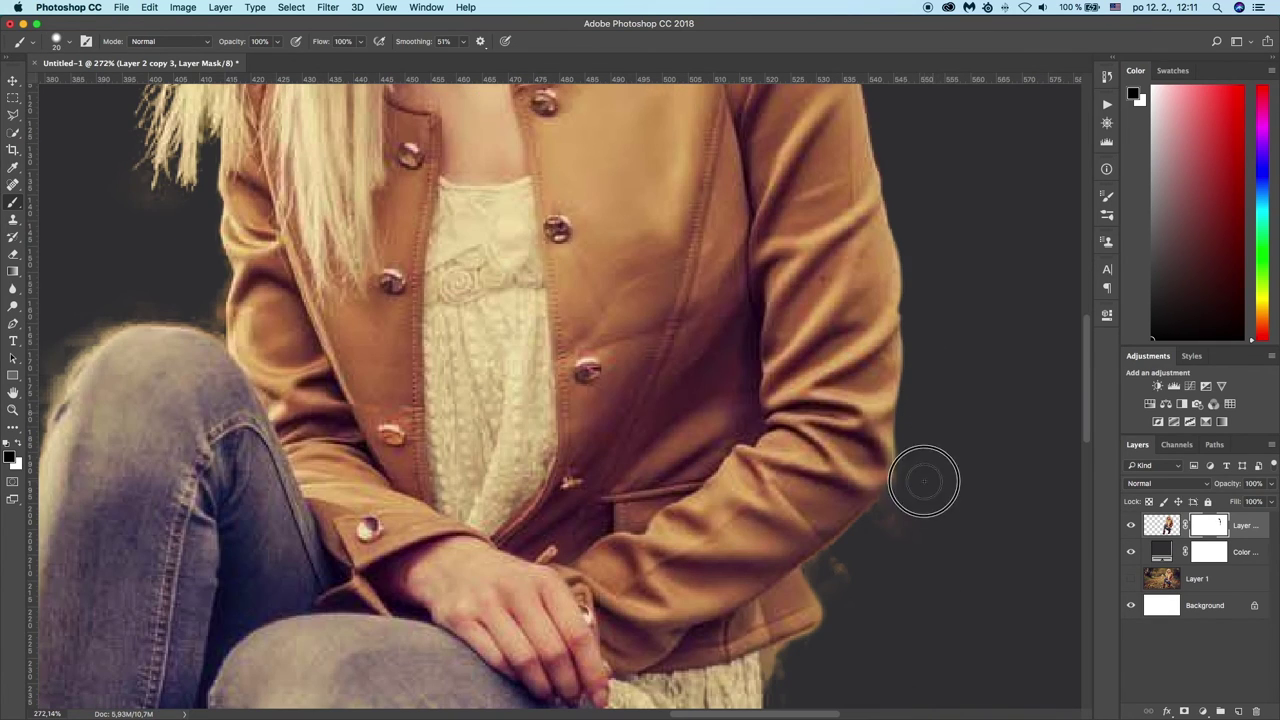
pyautogui.press('[')
pyautogui.press('[')
pyautogui.press(']')
pyautogui.press(']')
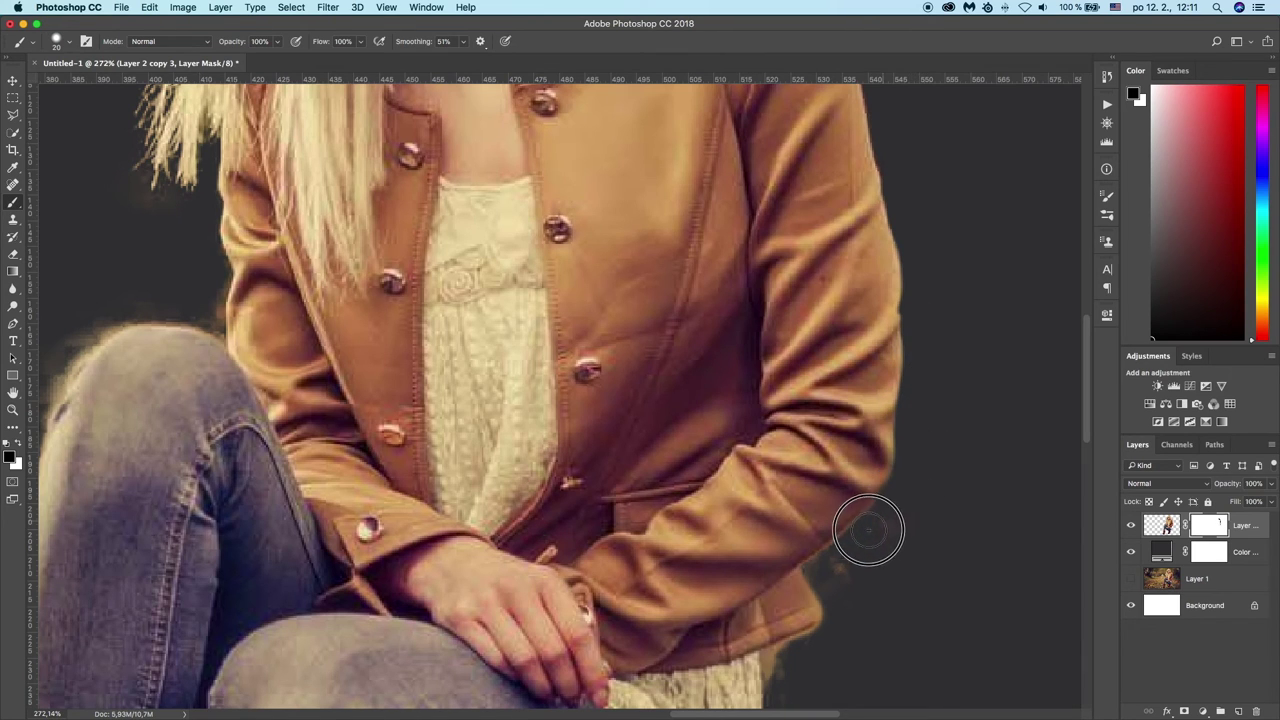
pyautogui.press('[')
pyautogui.press('[')
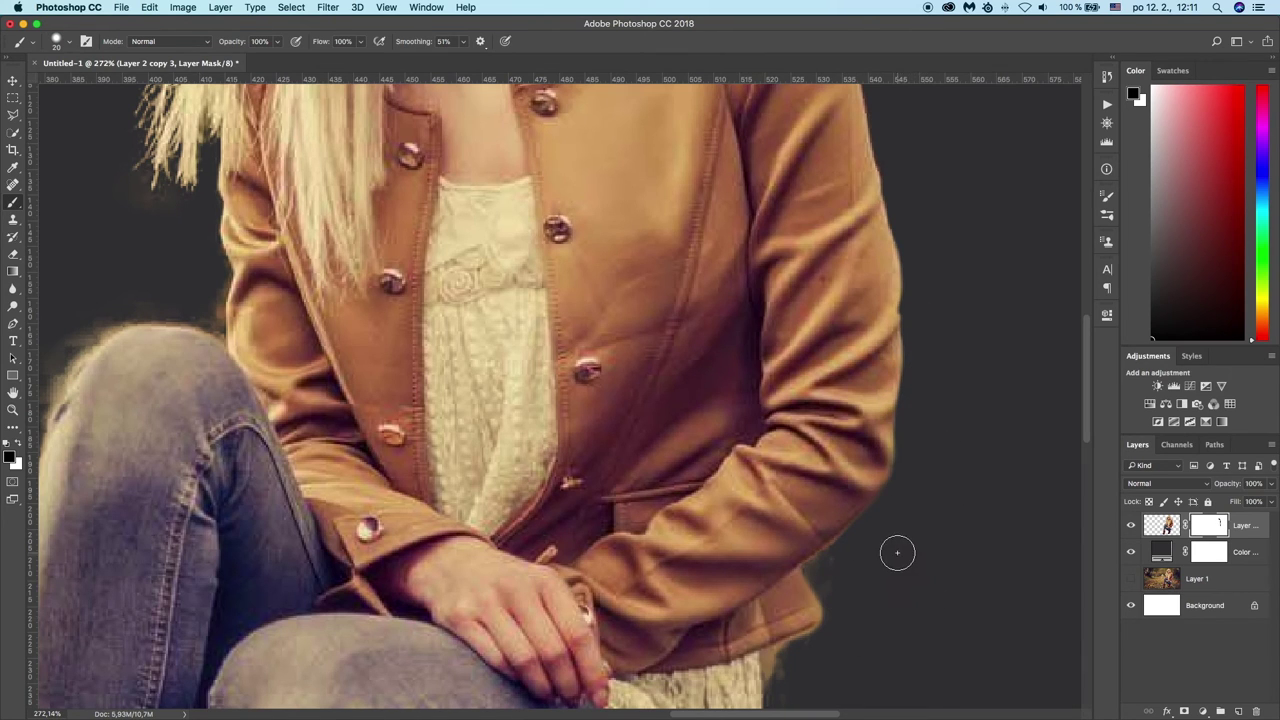
pyautogui.press(']')
pyautogui.press(']')
pyautogui.press('[')
pyautogui.press('[')
pyautogui.press('[')
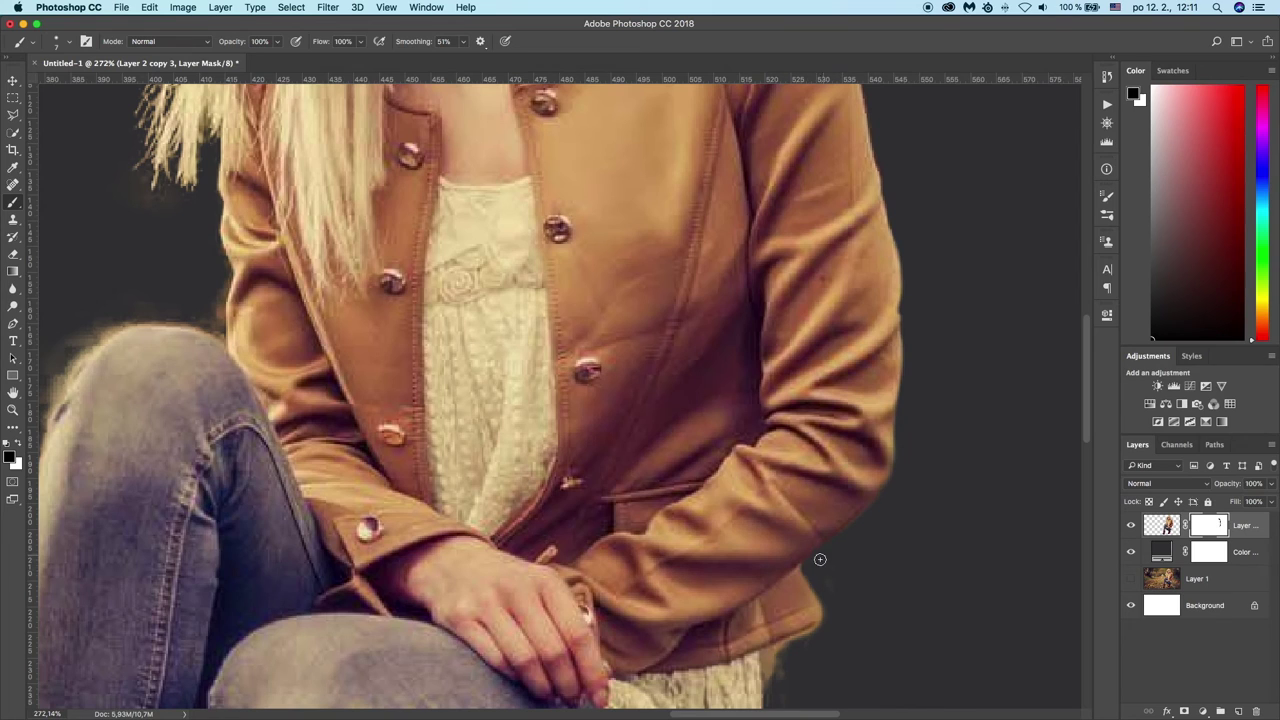
pyautogui.press(']')
pyautogui.press(']')
pyautogui.press('[')
# - Paint black on the mask along the jacket's lower edge and the sweater's right edge
pyautogui.scroll(-2, 808, 562)
pyautogui.scroll(-2, 851, 543)
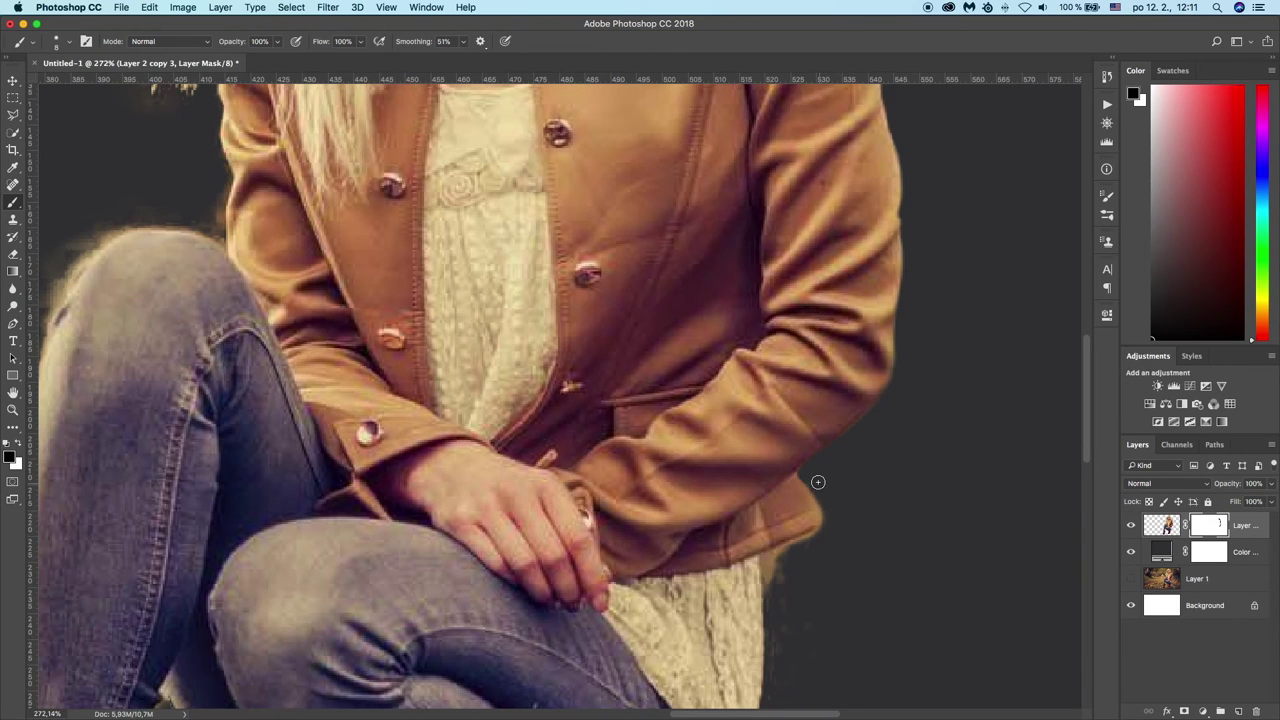
pyautogui.moveTo(807, 537); pyautogui.dragTo(785, 603)
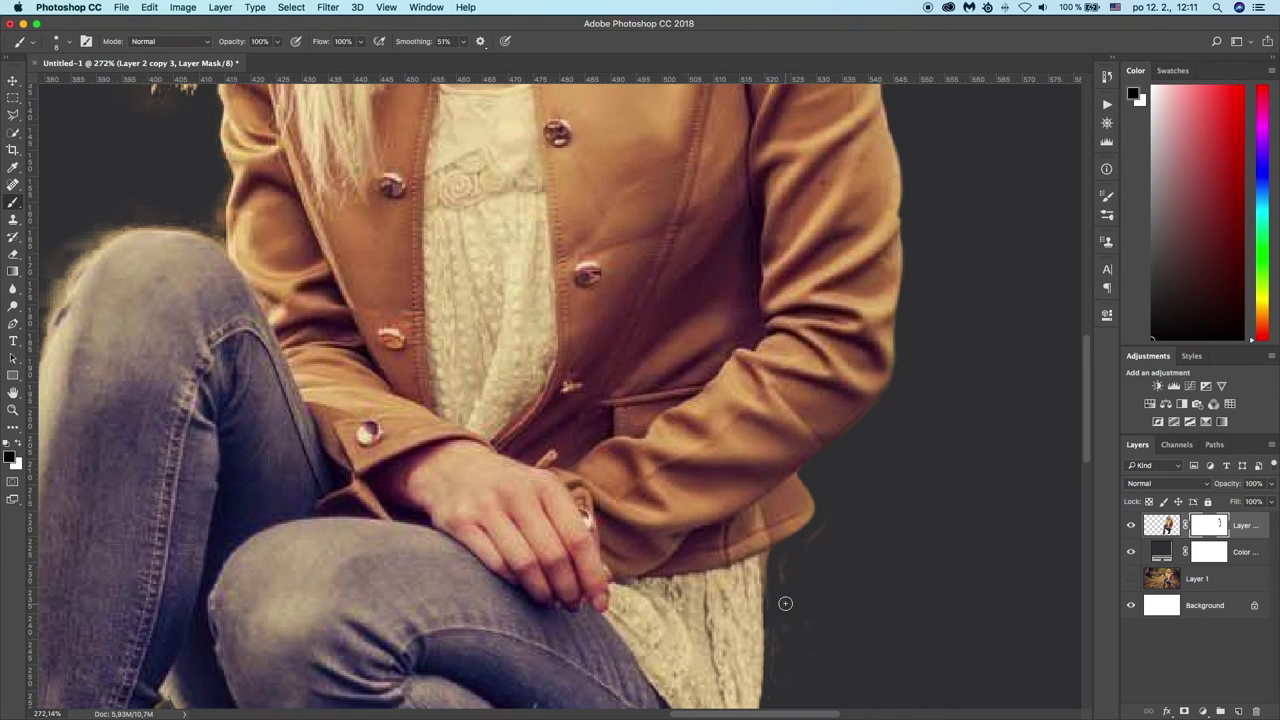
pyautogui.press(']')
pyautogui.press(']')
pyautogui.moveTo(811, 551); pyautogui.dragTo(800, 615)
pyautogui.press('p')
pyautogui.press('b')
pyautogui.moveTo(771, 556); pyautogui.dragTo(770, 671)
# - Paint out the light fringe near and beside the knee with a 25 px brush
pyautogui.scroll(-5, 770, 671)
pyautogui.moveTo(773, 364); pyautogui.dragTo(712, 569)
pyautogui.press(']')
pyautogui.press(']')
pyautogui.moveTo(780, 480); pyautogui.dragTo(753, 534)
pyautogui.press('[')
pyautogui.press('[')
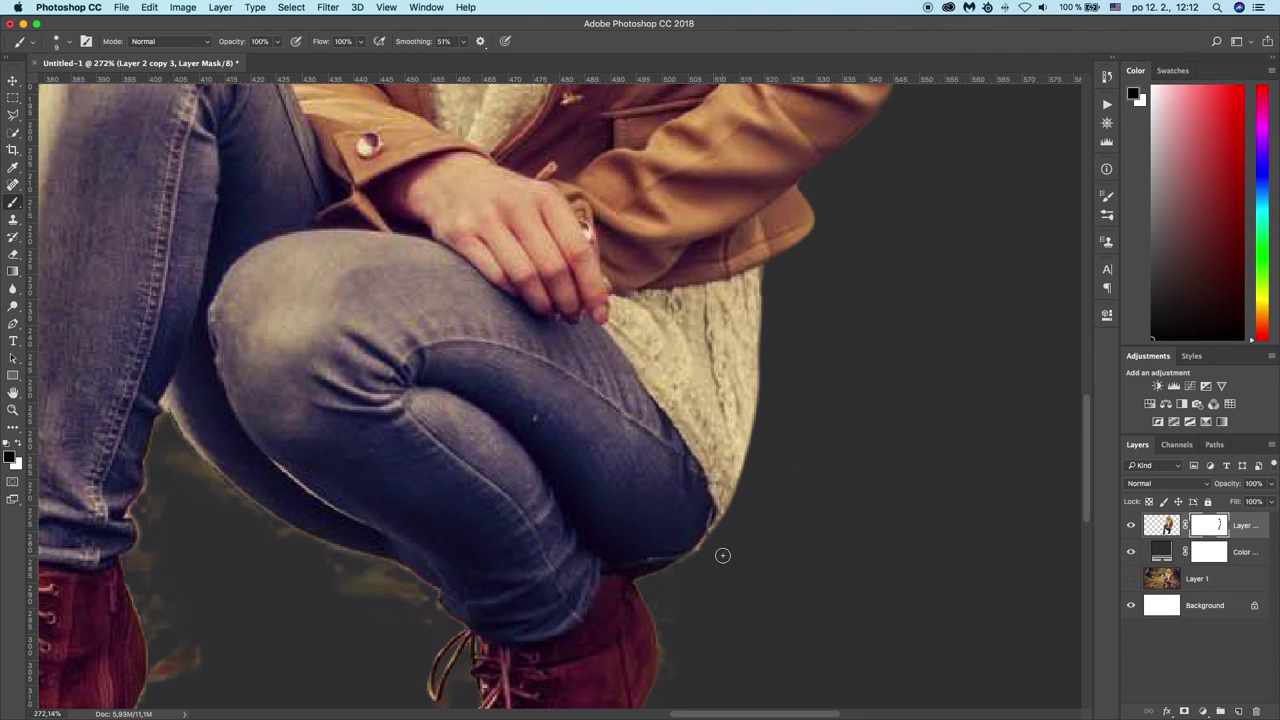
pyautogui.press('[')
pyautogui.press('[')
# - Reset brush smoothing to 0%, then raise it to 45% with a size 9 brush
pyautogui.write('0')
pyautogui.press('Return')
pyautogui.moveTo(407, 42); pyautogui.dragTo(445, 42)
pyautogui.press('[')
pyautogui.press('[')
pyautogui.scroll(-3, 670, 632)
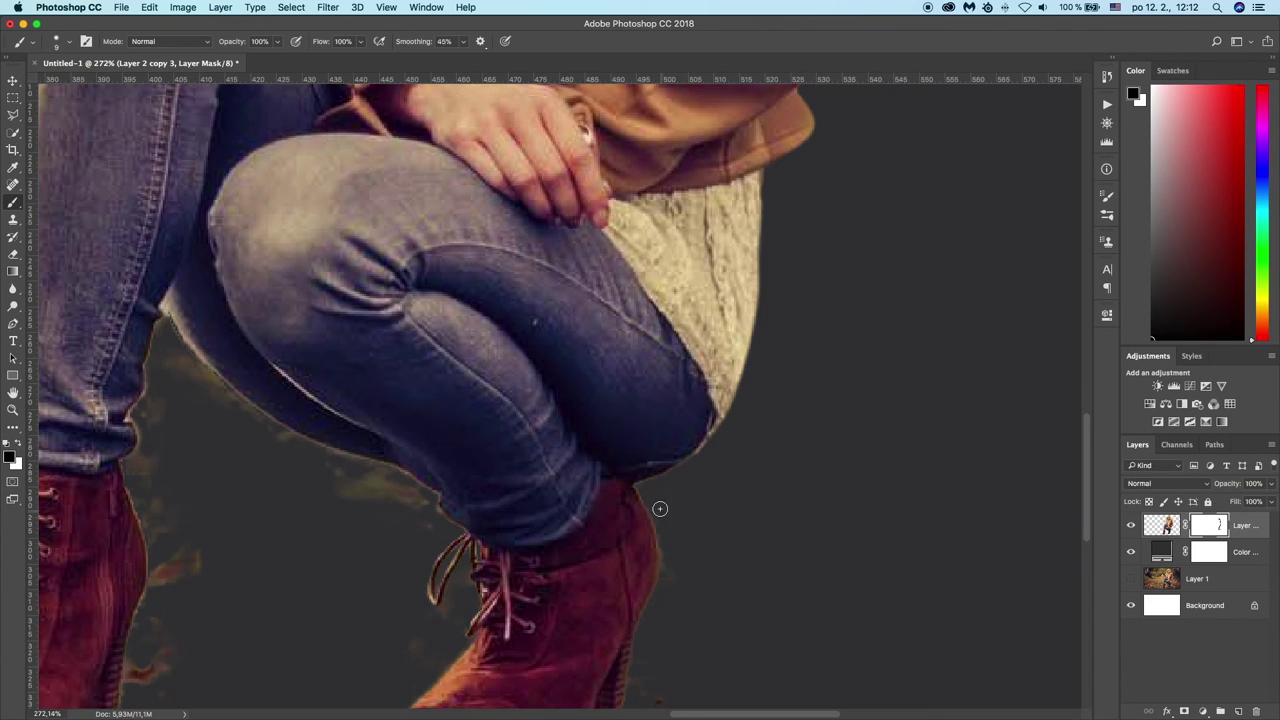
# - Mask the orange fringe around the right boot's laces and toe, resizing the brush from size 15
pyautogui.press(']')
pyautogui.press(']')
pyautogui.scroll(-1, 664, 550)
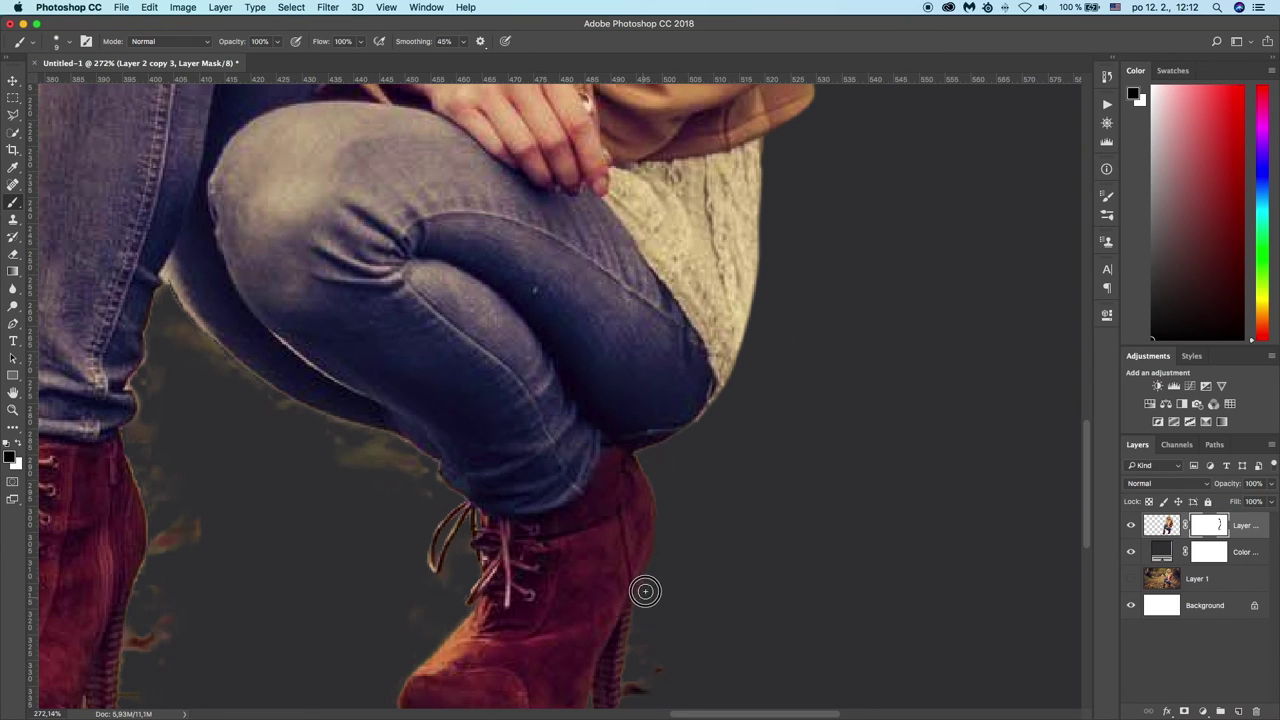
pyautogui.scroll(-2, 648, 597)
pyautogui.scroll(-2, 653, 597)
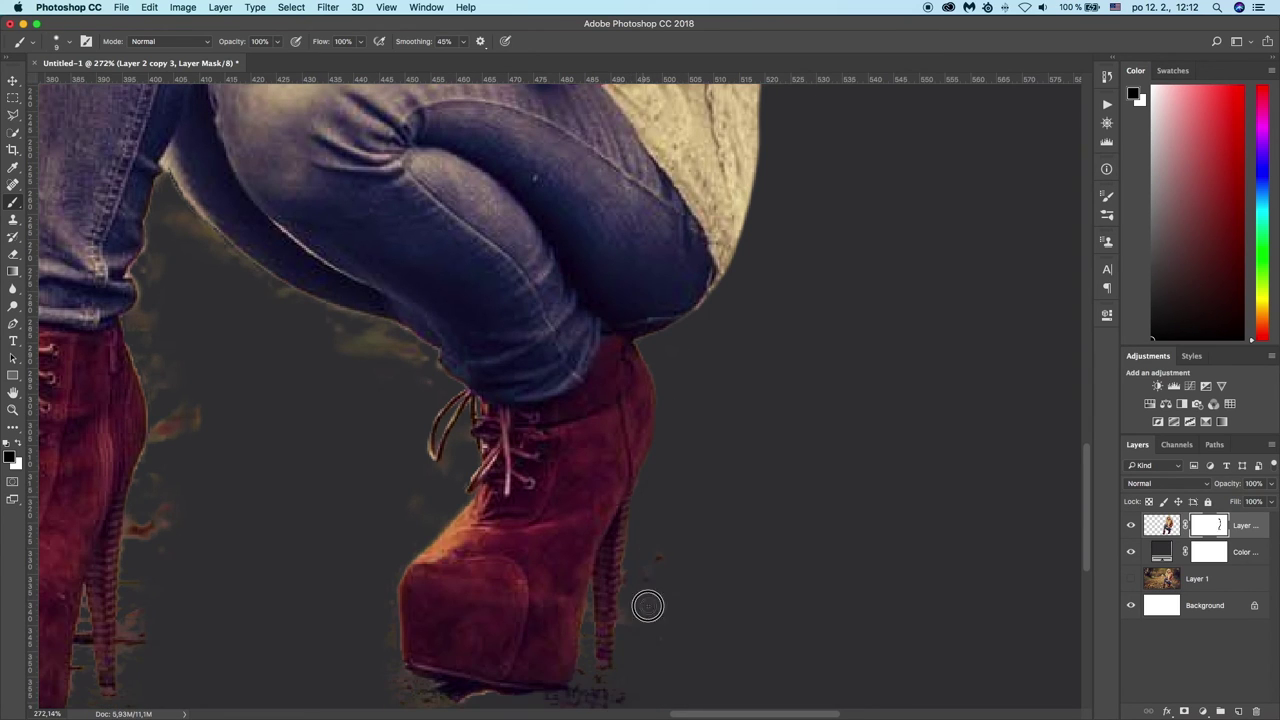
pyautogui.press('[')
pyautogui.press('[')
pyautogui.press(']')
pyautogui.press('[')
pyautogui.scroll(-1, 604, 626)
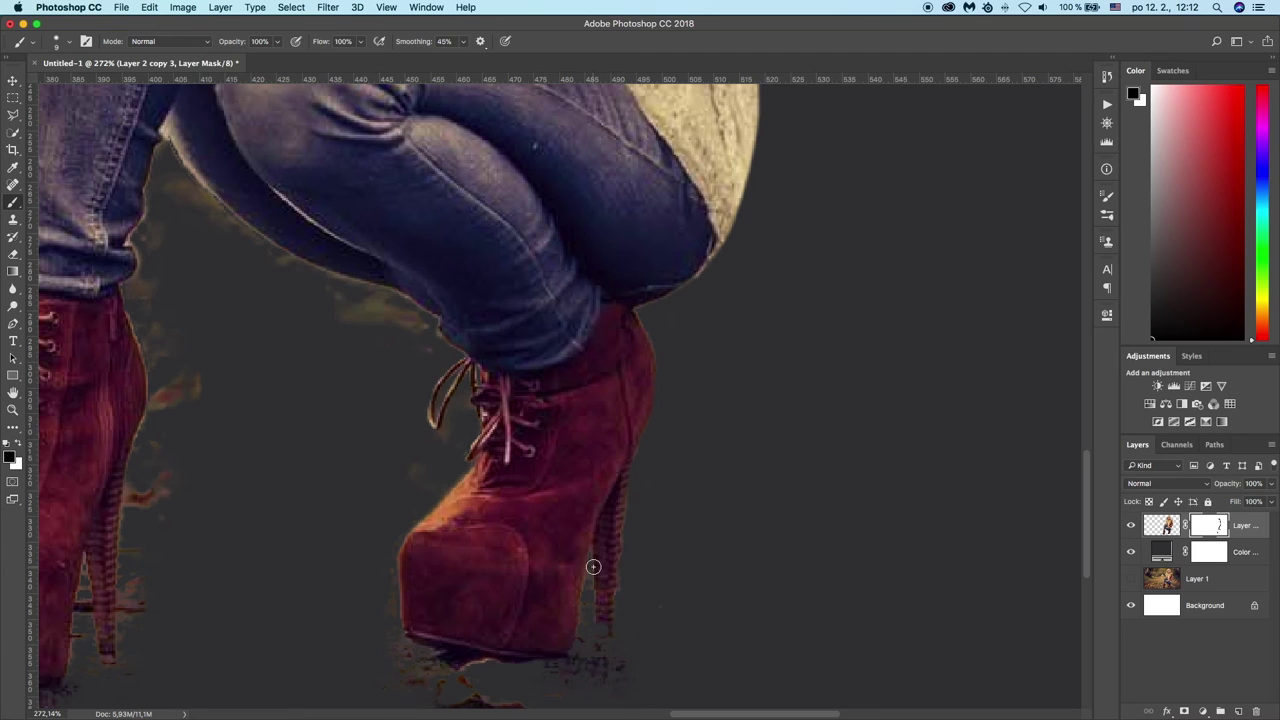
pyautogui.press(']')
pyautogui.press('[')
pyautogui.press(']')
pyautogui.press(']')
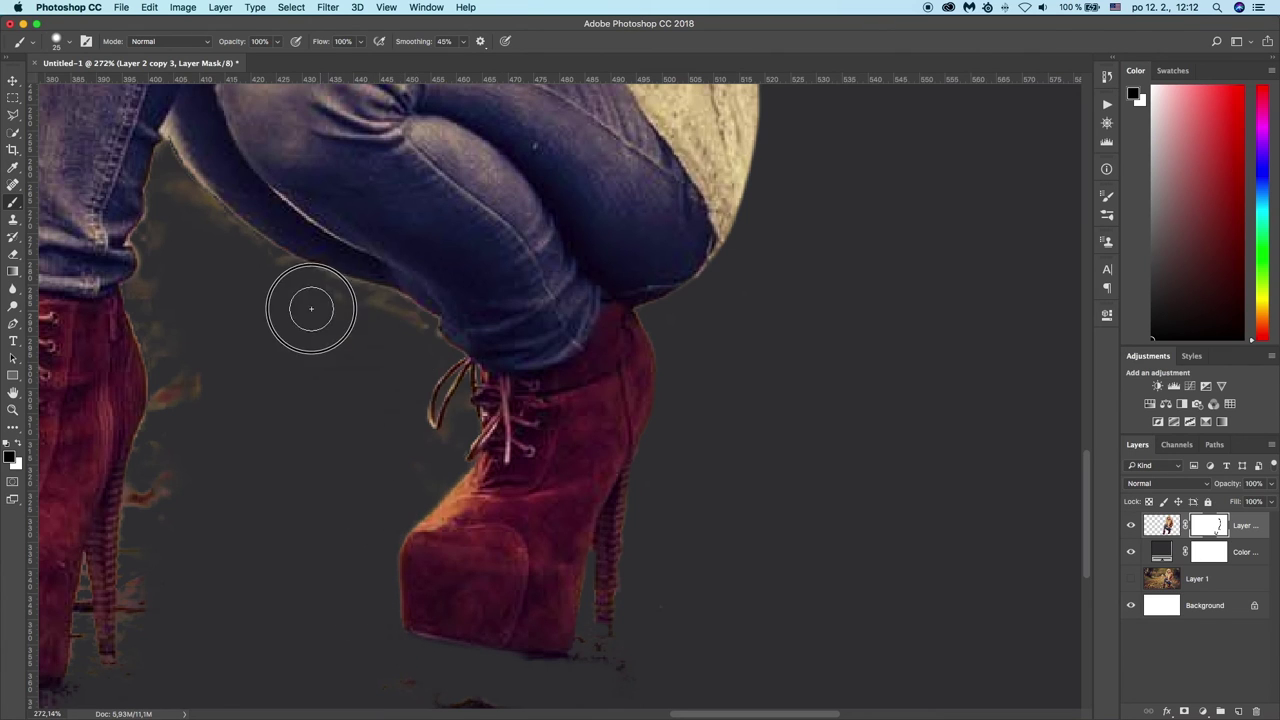
# - Mask the fringe beneath the right boot's heel with a small, size 10 or less brush
pyautogui.press('[')
pyautogui.press('[')
pyautogui.scroll(-1, 426, 405)
pyautogui.press('[')
pyautogui.press('[')
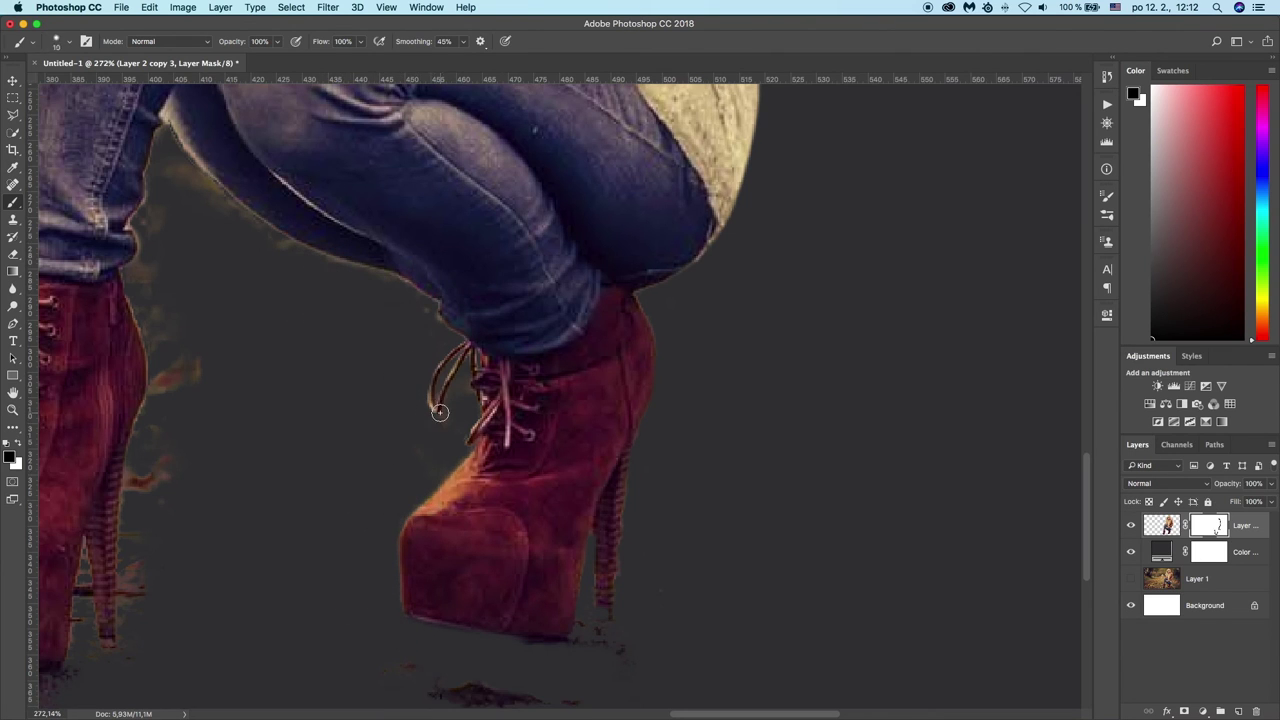
pyautogui.press(']')
pyautogui.press(']')
pyautogui.press('[')
pyautogui.press(']')
pyautogui.press('[')
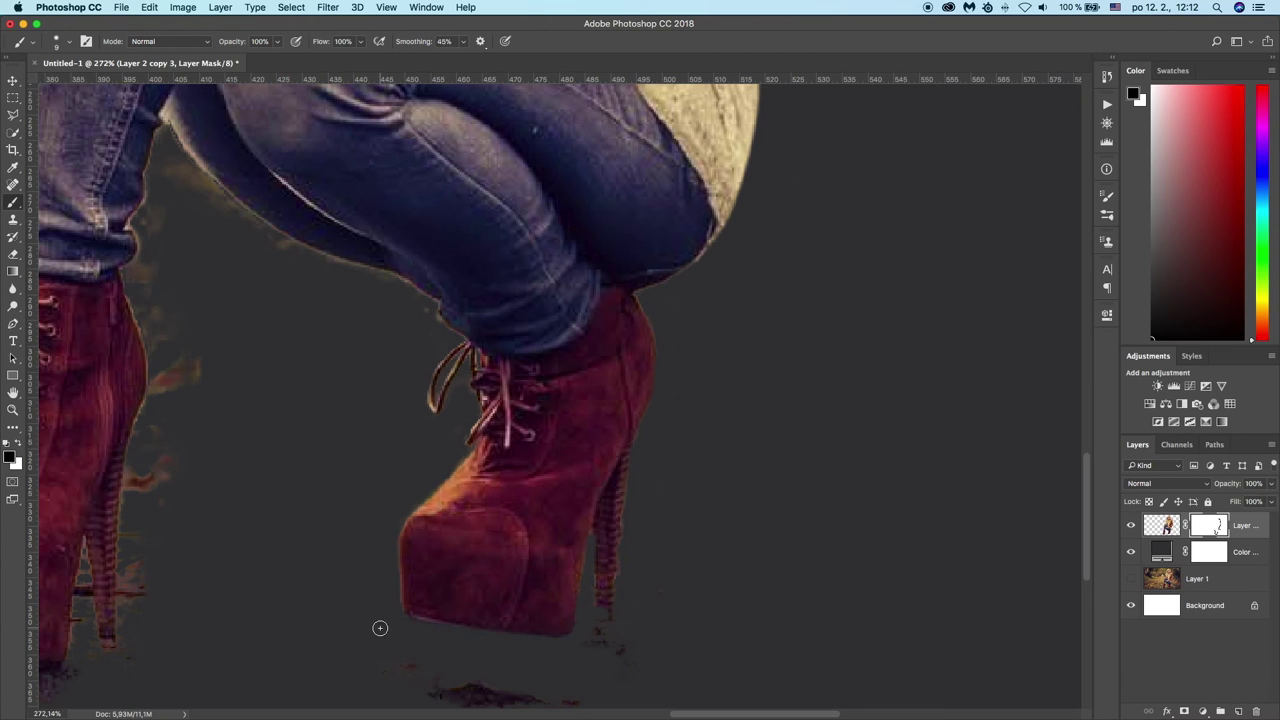
pyautogui.click(291, 7)
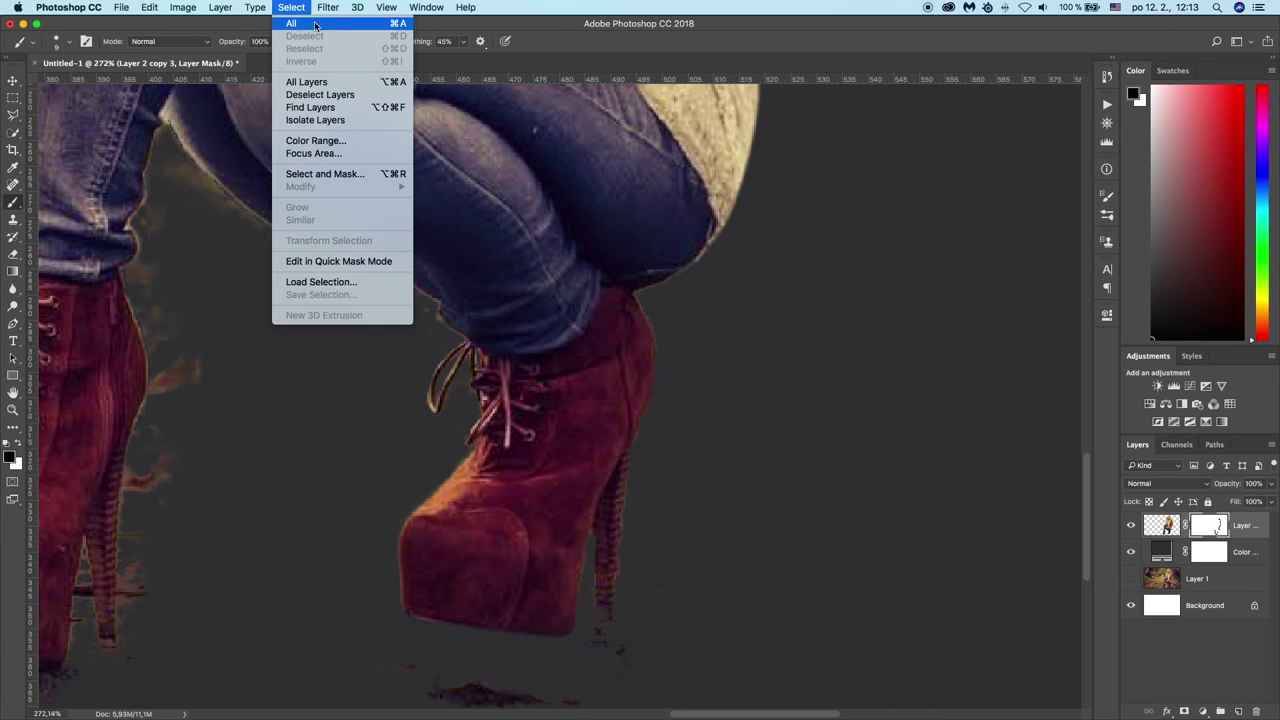
# - Paint out the leftover tip below the right boot's heel with a smaller brush
pyautogui.click(485, 377)
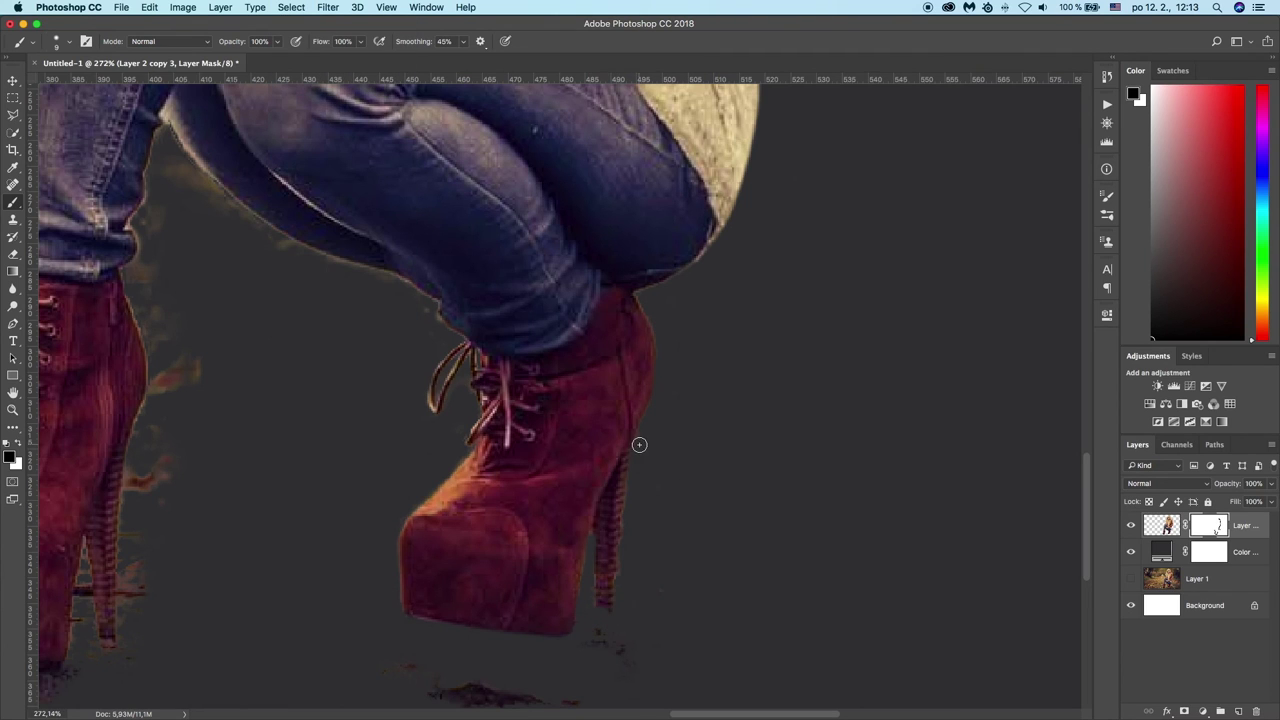
pyautogui.press('[')
pyautogui.press('[')
pyautogui.moveTo(614, 608); pyautogui.dragTo(609, 612)
# - Mask the dark and faint smudges below the boot with 15 px and 30 px brushes
pyautogui.press(']')
pyautogui.press(']')
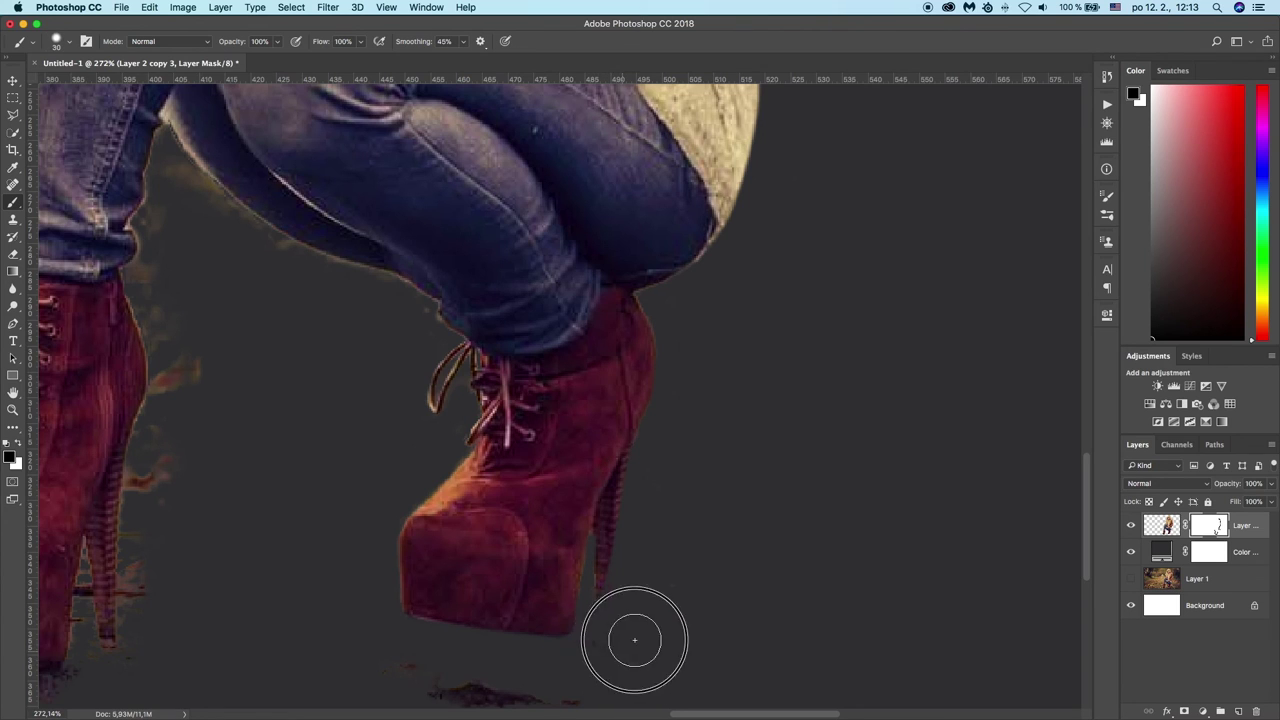
pyautogui.press('[')
pyautogui.press('[')
pyautogui.press('[')
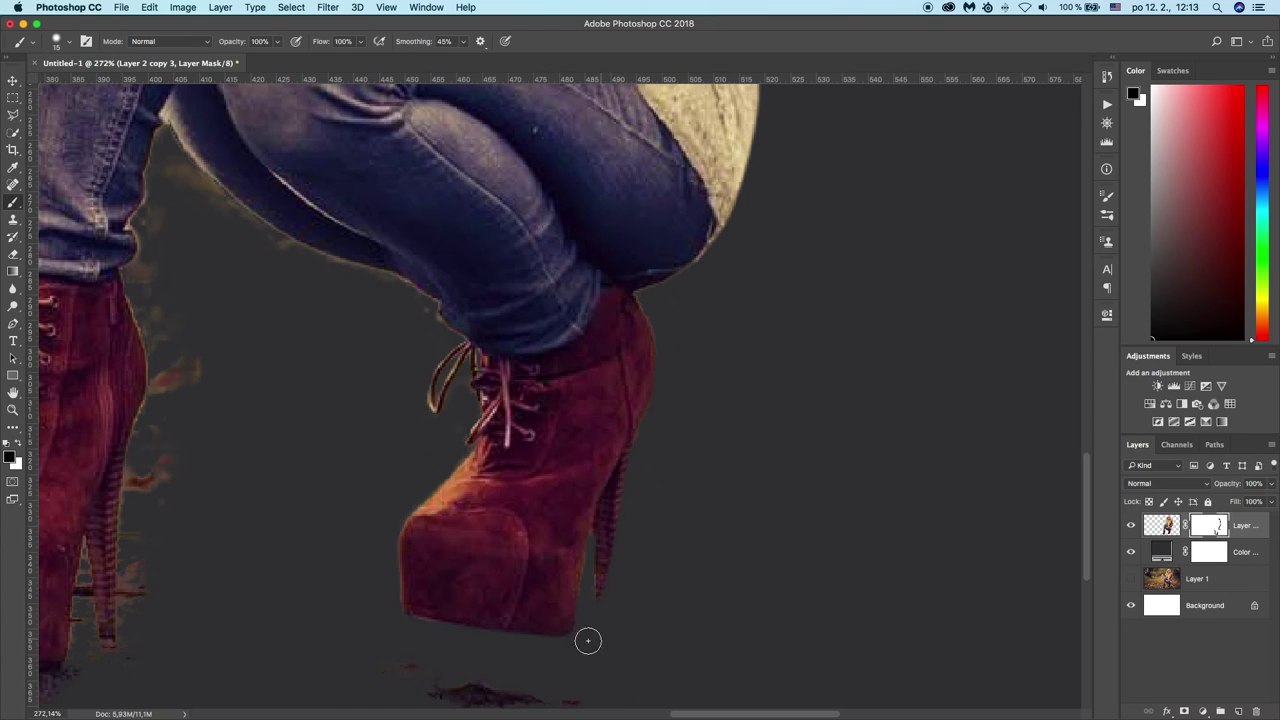
pyautogui.scroll(-5, 448, 667)
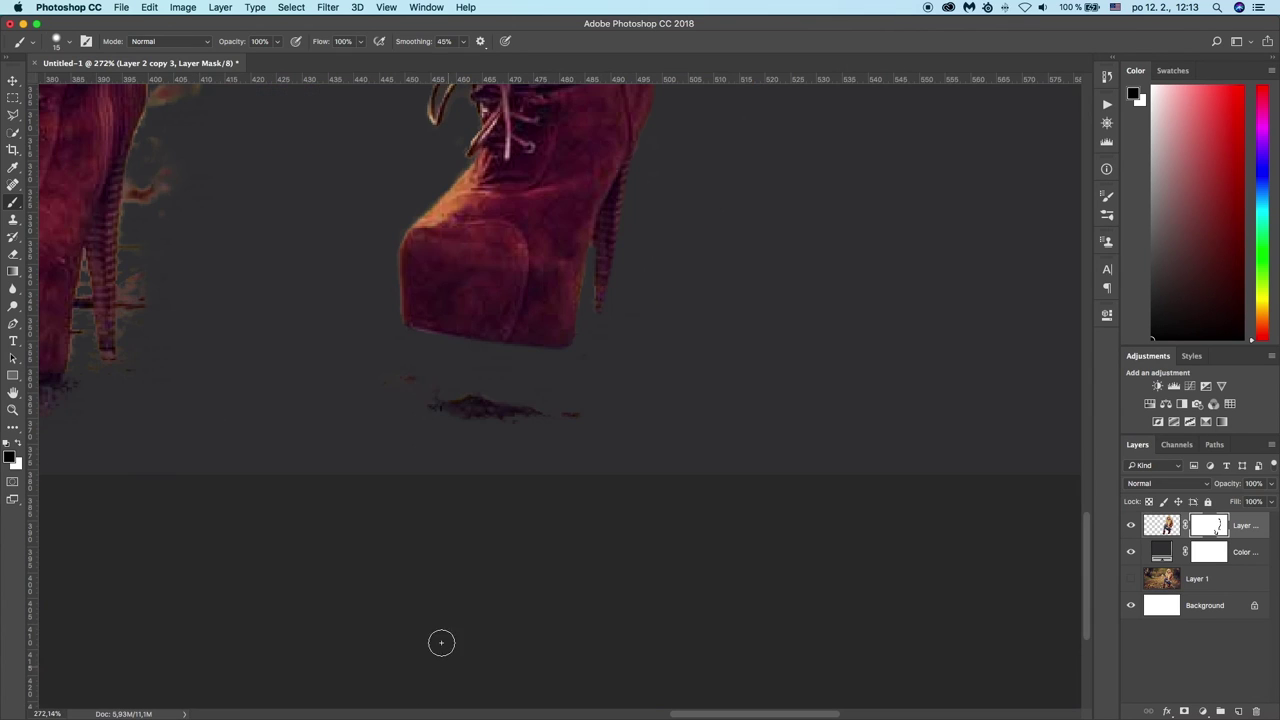
pyautogui.moveTo(408, 423)
pyautogui.mouseDown()
pyautogui.moveTo(483, 420)
pyautogui.moveTo(417, 406)
pyautogui.moveTo(577, 409)
pyautogui.mouseUp()
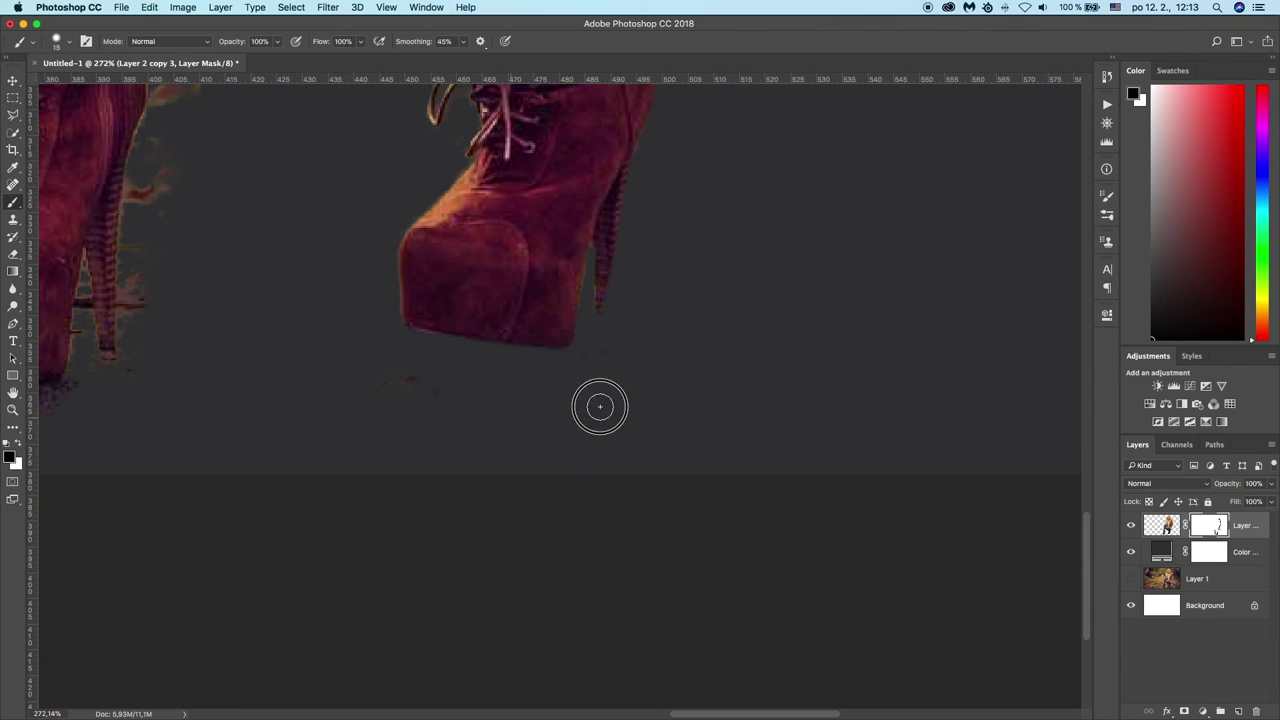
pyautogui.press(']')
pyautogui.press(']')
pyautogui.press(']')
pyautogui.moveTo(337, 386); pyautogui.dragTo(470, 420)
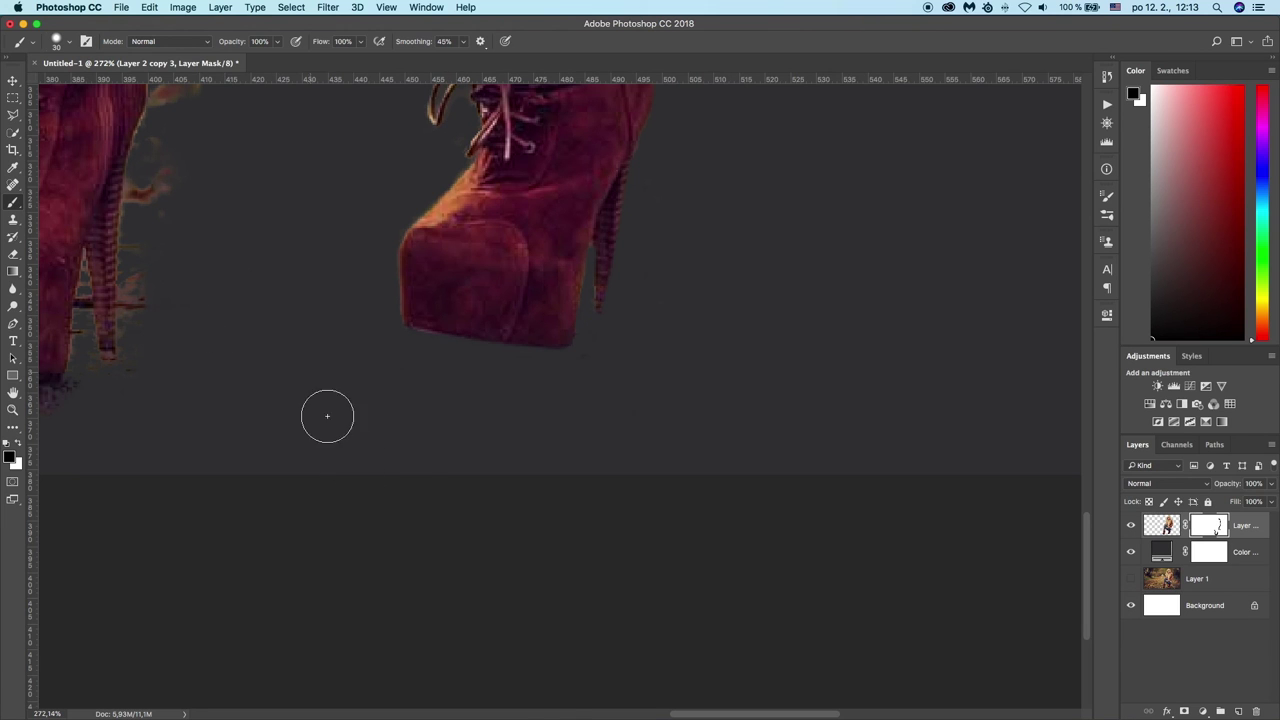
# - Mask the orange fringe along the left boot's heel and upper right edge with a 15 px brush
pyautogui.hscroll(-5, 686, 716)
pyautogui.scroll(3, 640, 708)
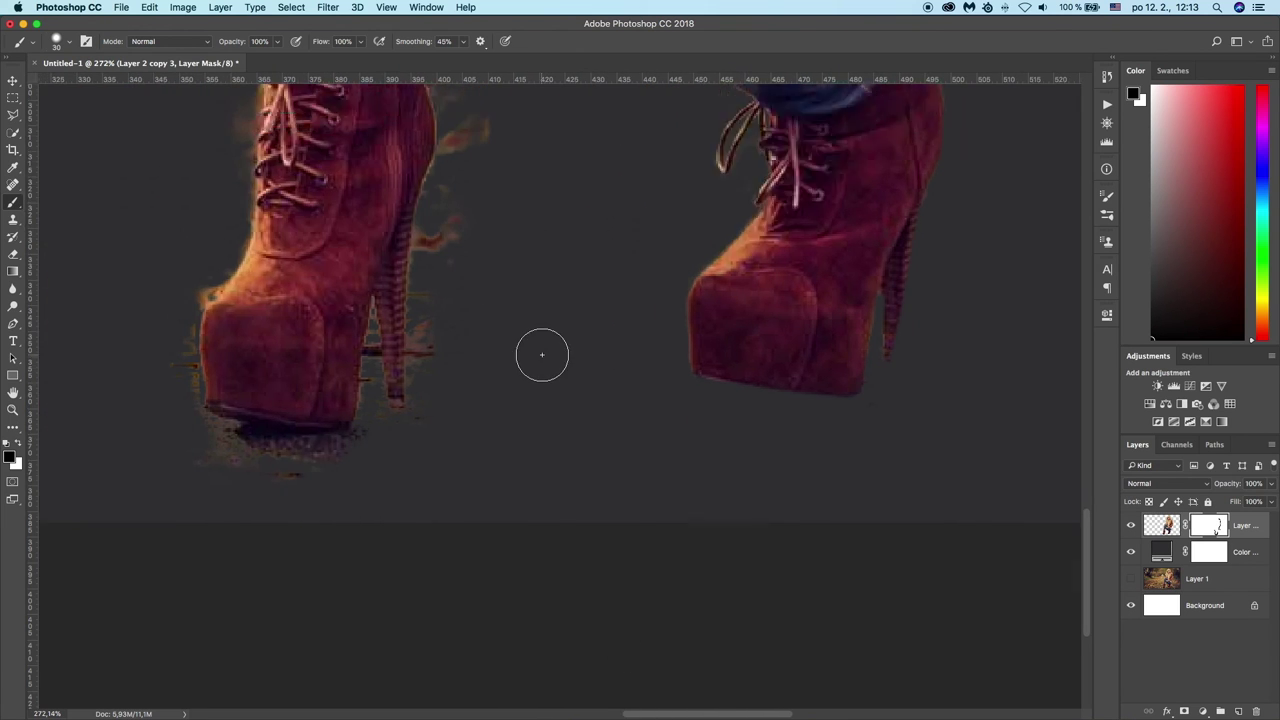
pyautogui.scroll(2, 540, 354)
pyautogui.press('[')
pyautogui.press('[')
pyautogui.press('[')
pyautogui.moveTo(465, 232)
pyautogui.mouseDown()
pyautogui.moveTo(428, 286)
pyautogui.moveTo(428, 406)
pyautogui.mouseUp()
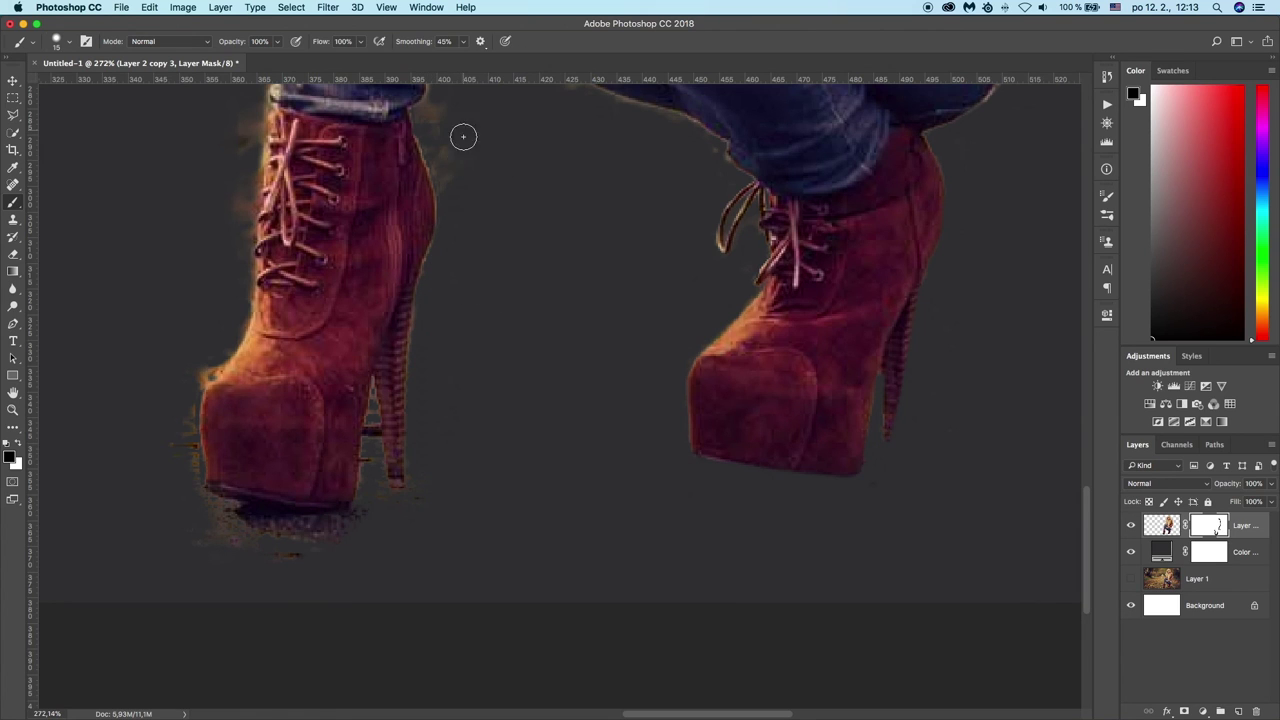
pyautogui.scroll(3, 460, 137)
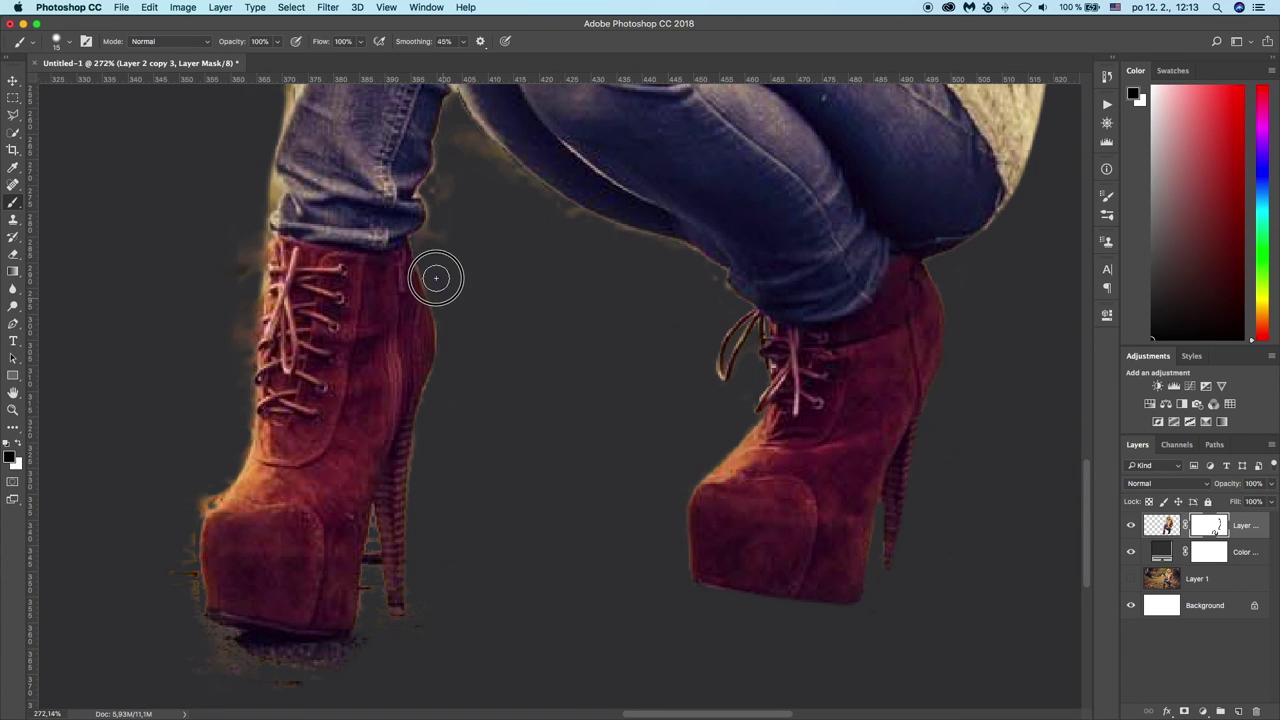
pyautogui.moveTo(447, 291)
pyautogui.mouseDown()
pyautogui.moveTo(467, 272)
pyautogui.moveTo(443, 200)
pyautogui.moveTo(471, 151)
pyautogui.moveTo(464, 131)
pyautogui.moveTo(600, 240)
pyautogui.moveTo(556, 203)
pyautogui.mouseUp()
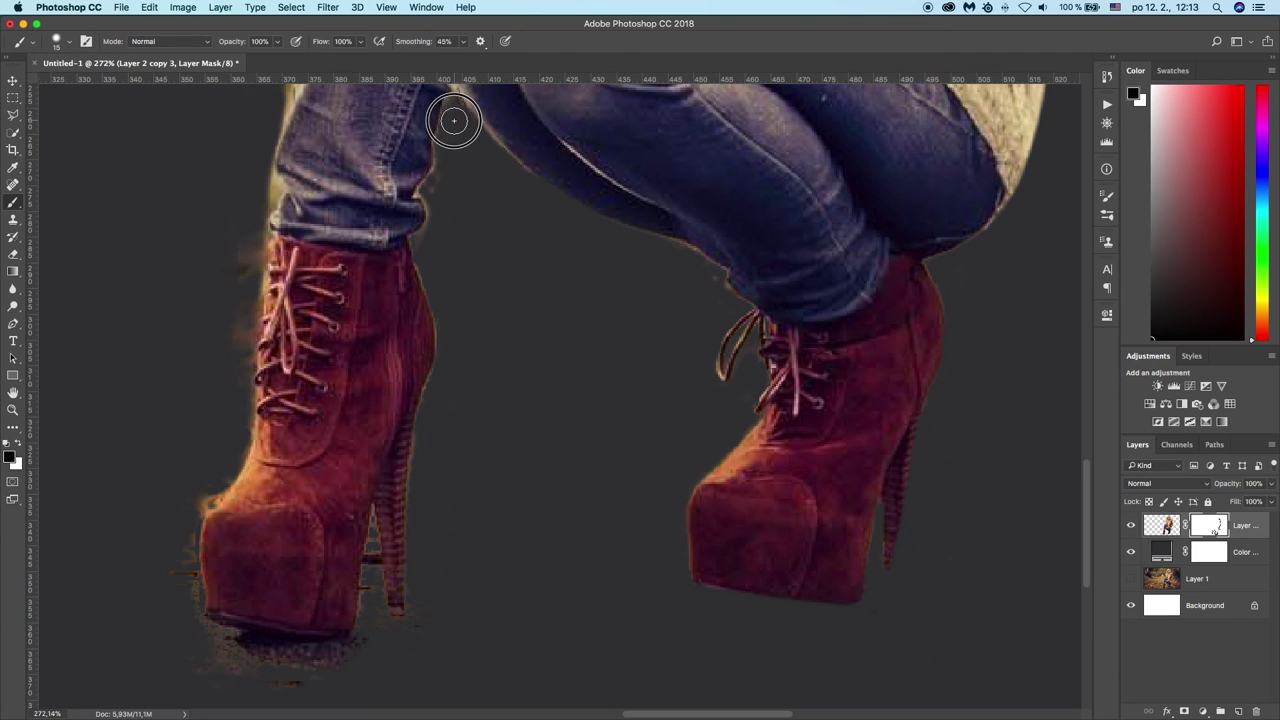
pyautogui.press('[')
pyautogui.press('[')
pyautogui.scroll(5, 437, 254)
pyautogui.press(']')
pyautogui.scroll(-4, 282, 177)
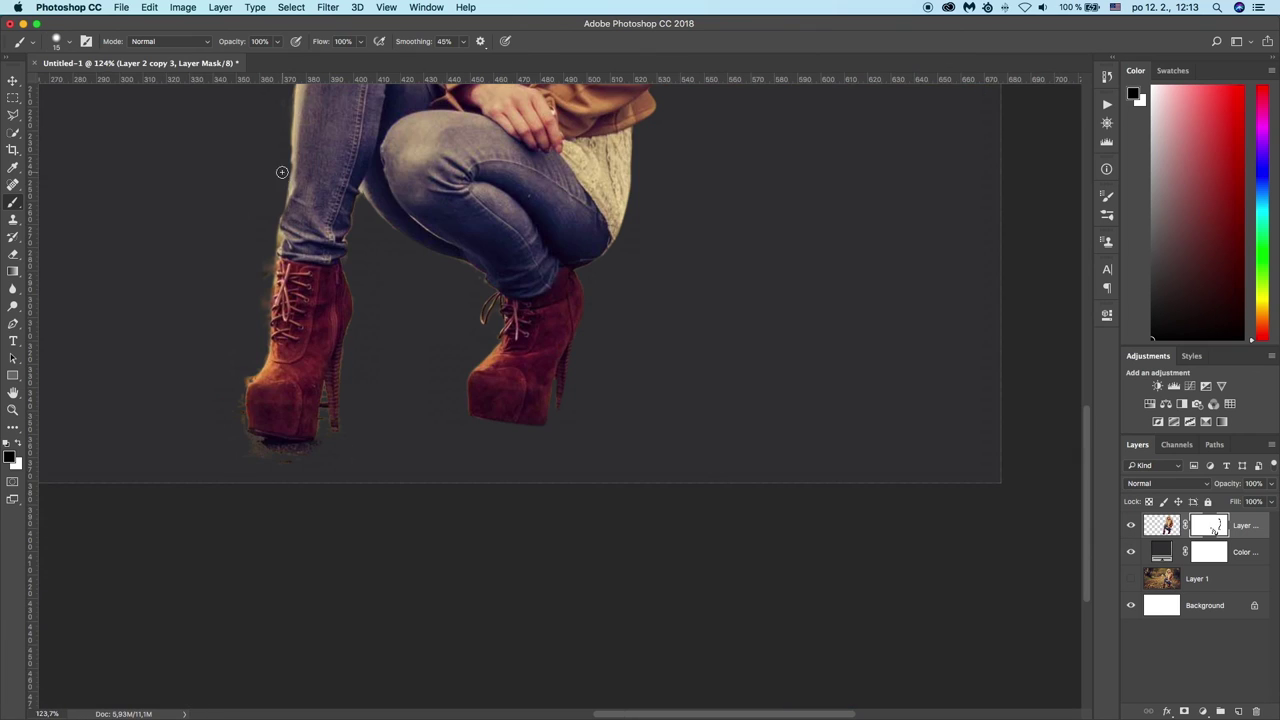
# - At 124% zoom, paint black on the mask along the left thigh, knee top, and under the left boot
pyautogui.scroll(1, 290, 180)
pyautogui.scroll(6, 295, 188)
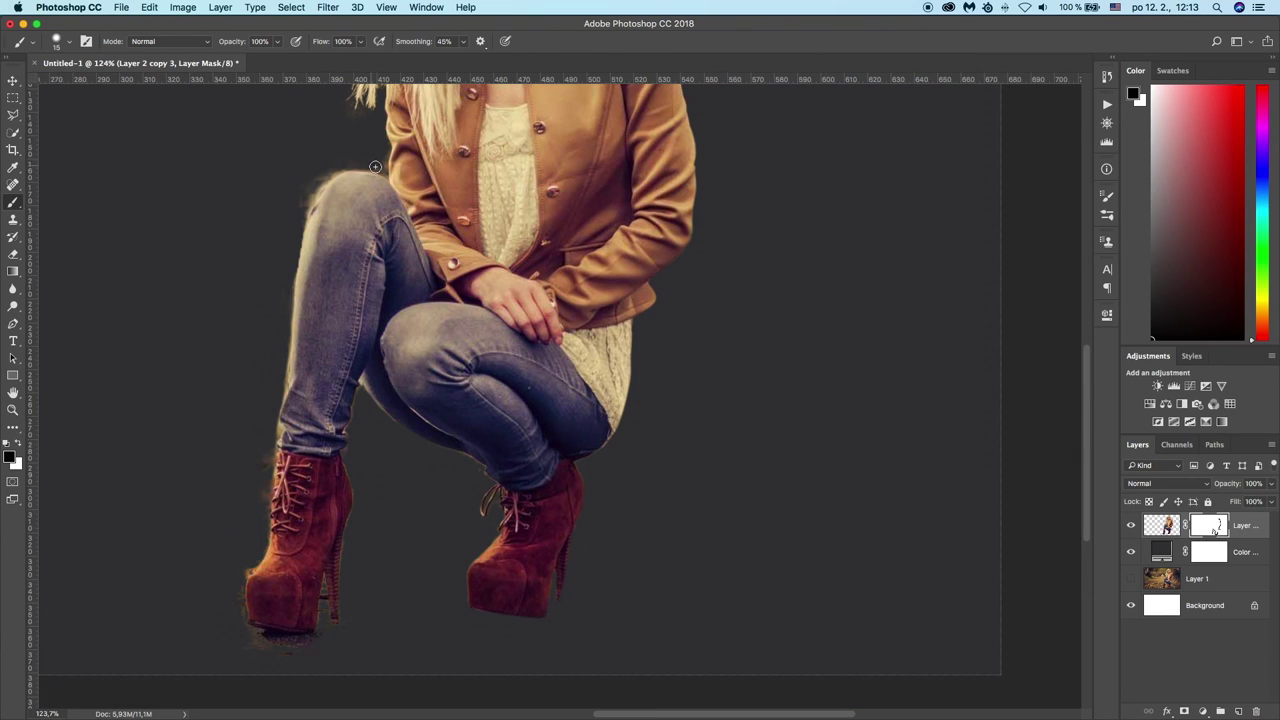
pyautogui.moveTo(310, 180); pyautogui.dragTo(289, 283)
pyautogui.moveTo(366, 163); pyautogui.dragTo(333, 167)
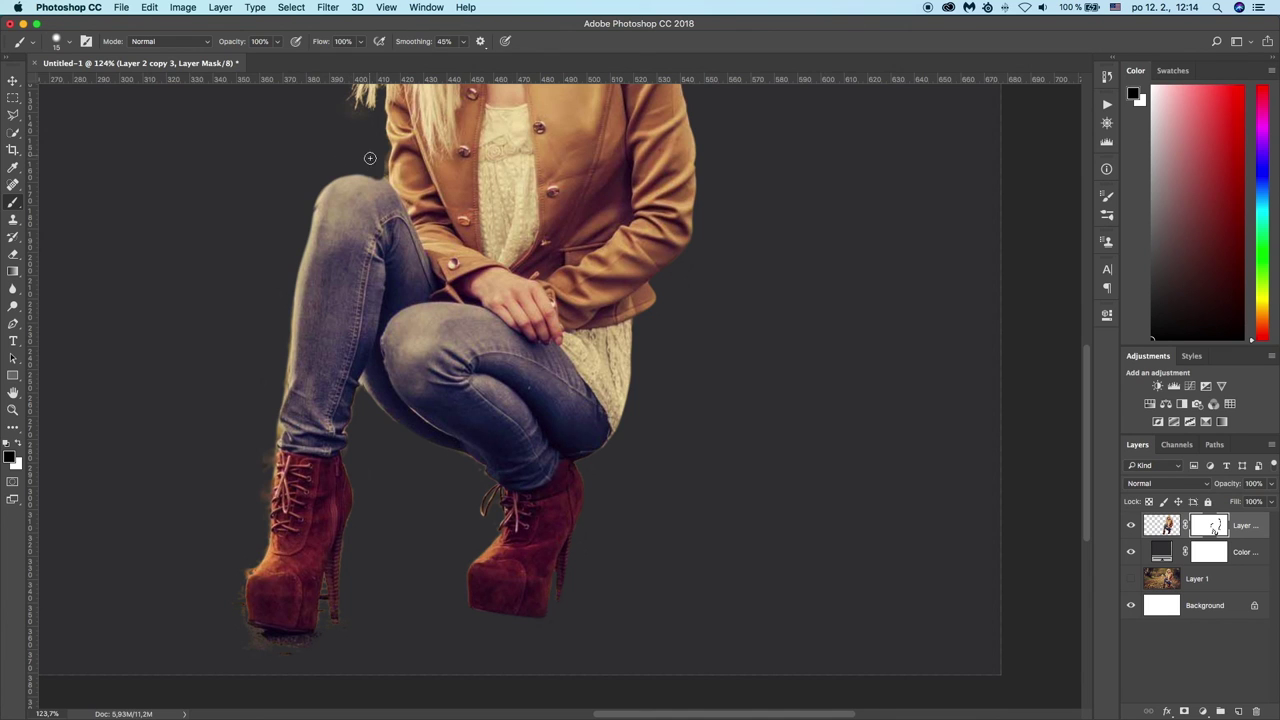
pyautogui.click(383, 177)
pyautogui.moveTo(300, 636)
pyautogui.mouseDown()
pyautogui.moveTo(214, 600)
pyautogui.moveTo(257, 637)
pyautogui.mouseUp()
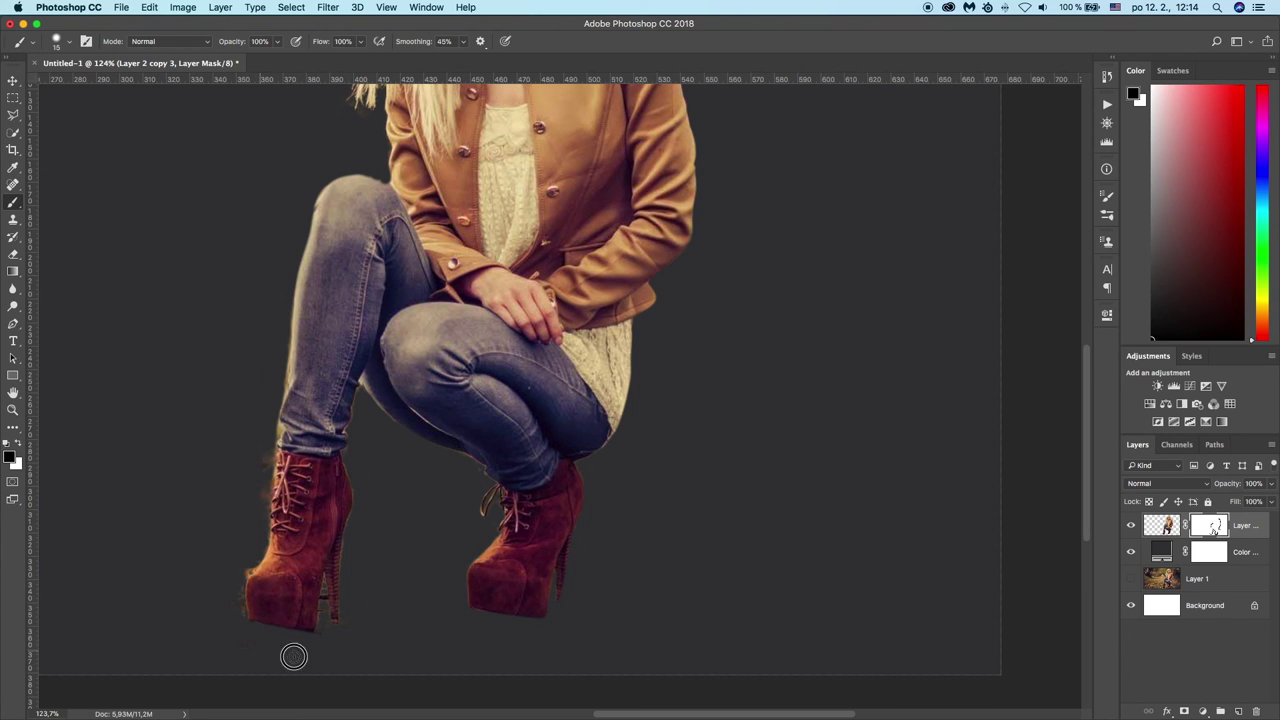